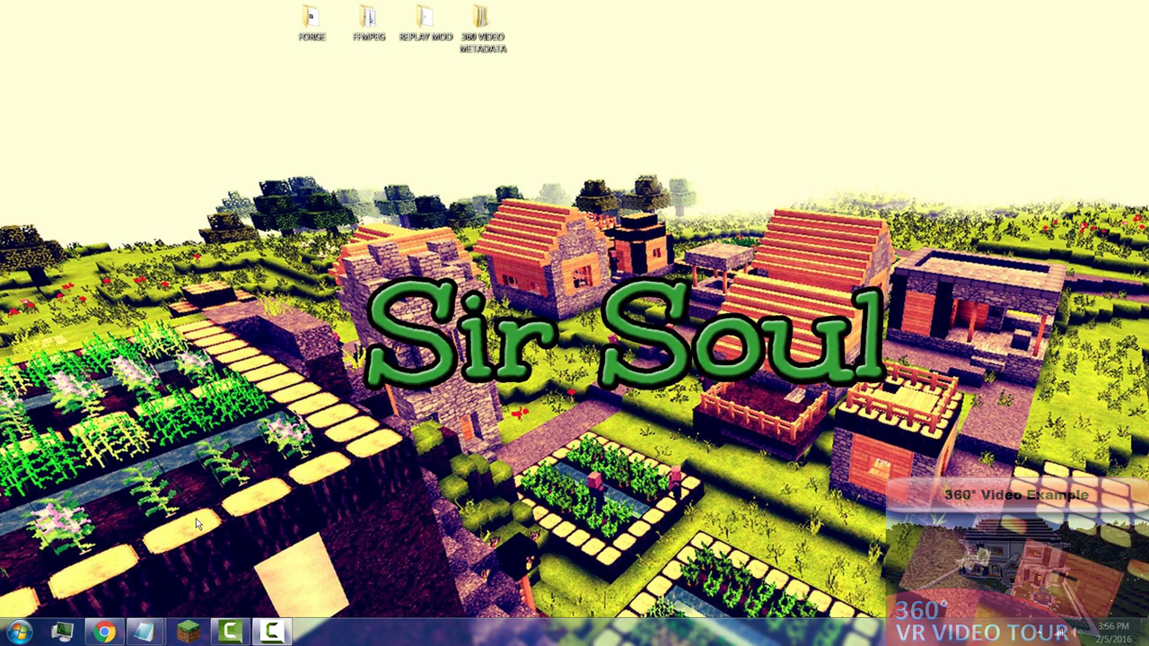
Restore Chrome to the Minecraft Forge 1.8 downloads page
{"action": "left_click", "coordinate": [101, 635]}
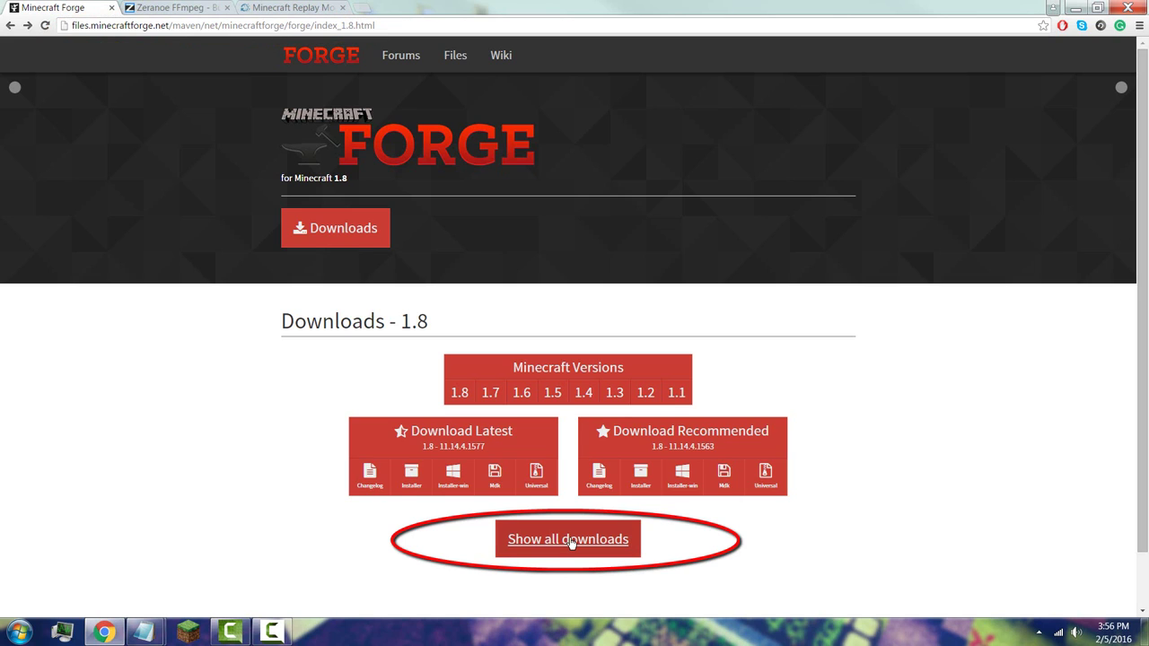
Find Forge 11.14.3.1550 in the full 1.8 download list, then open the desktop FORGE folder
{"action": "left_click", "coordinate": [571, 541]}
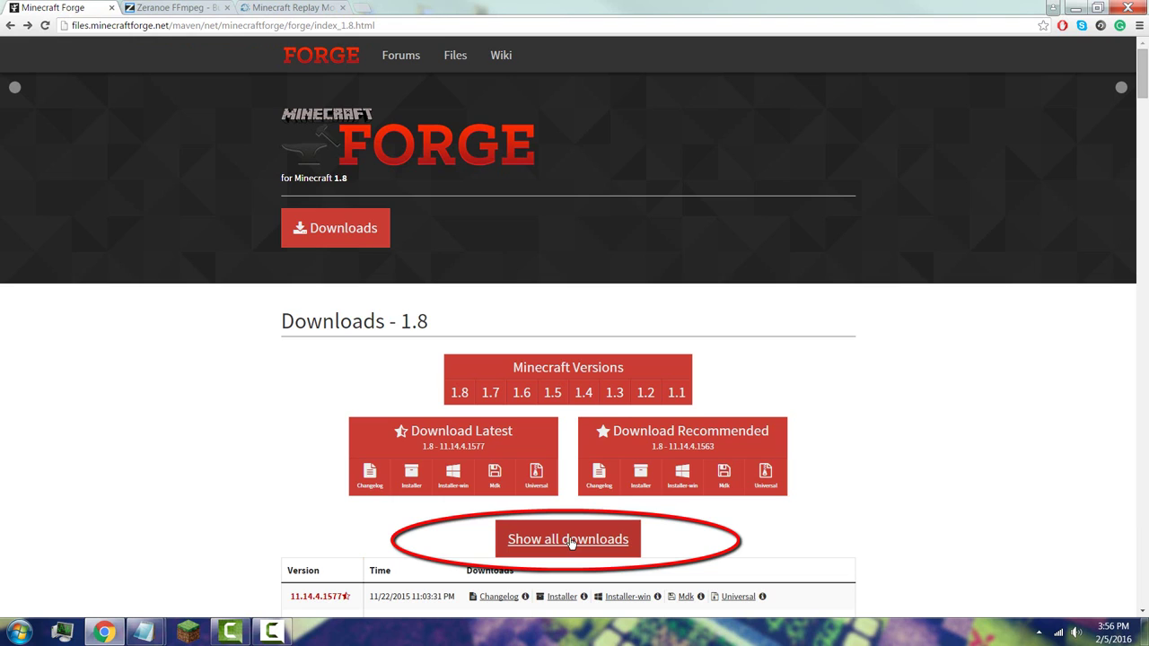
{"action": "key", "text": "ctrl+f"}
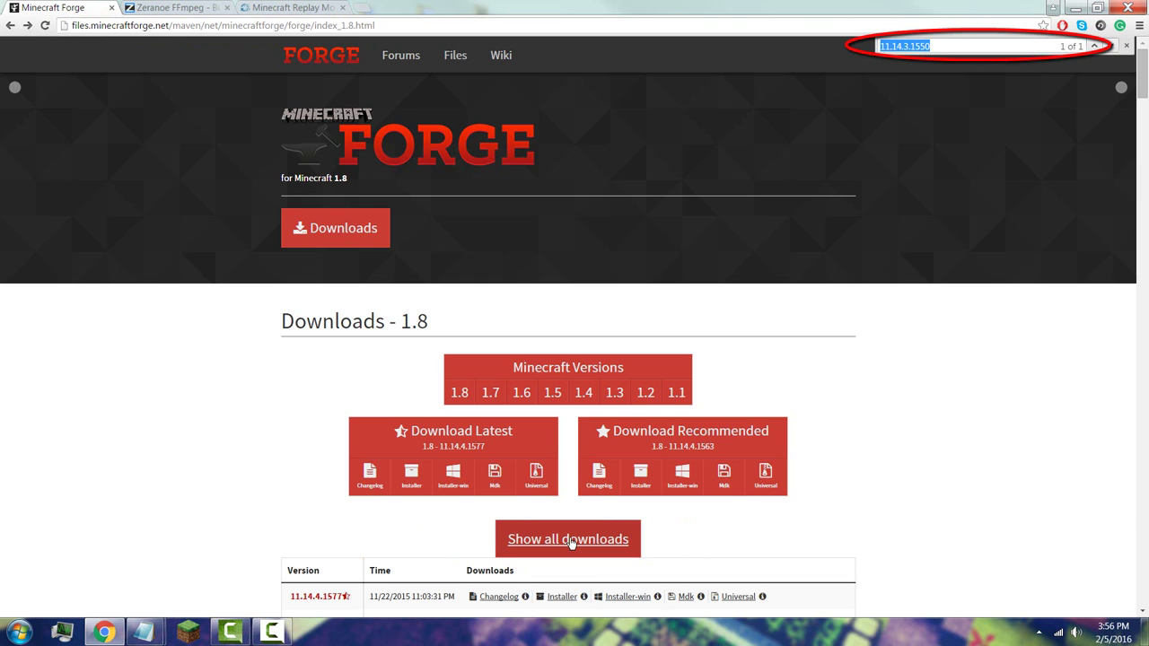
{"action": "left_click", "coordinate": [567, 539]}
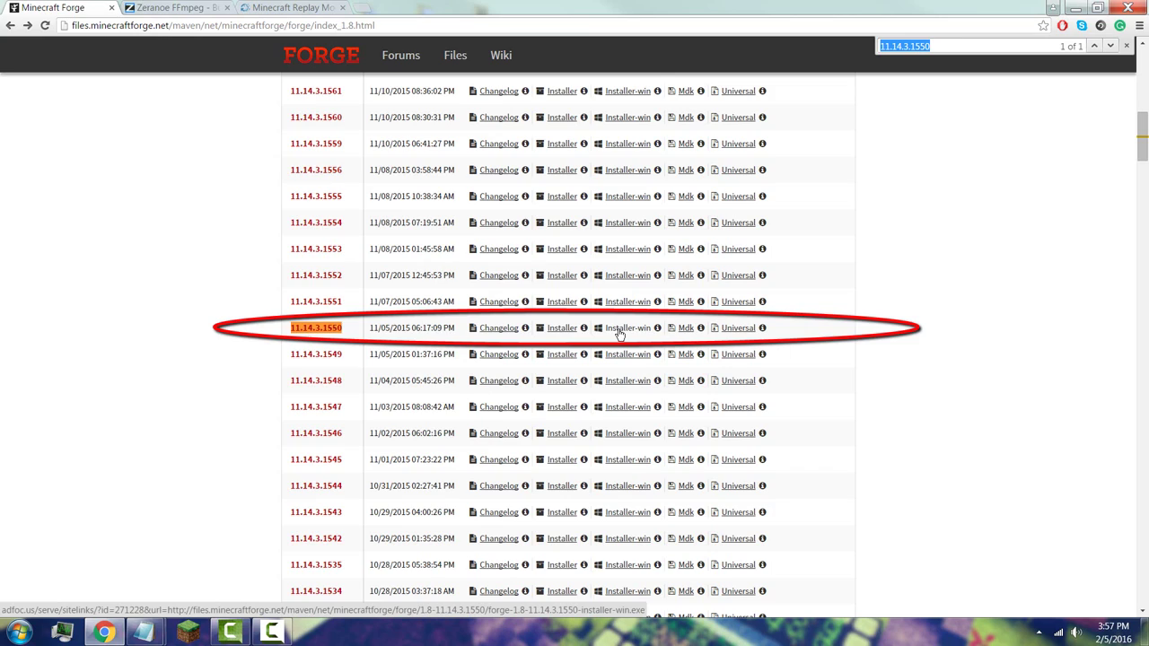
{"action": "left_click", "coordinate": [1075, 8]}
{"action": "double_click", "coordinate": [311, 22]}
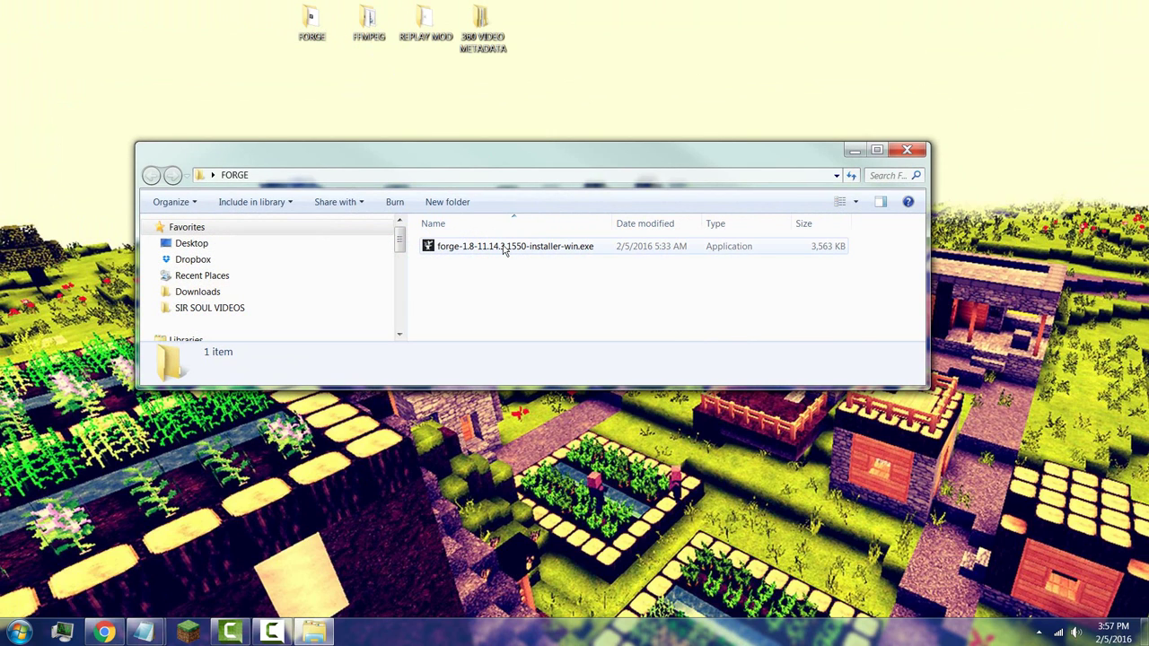
Install the client profile with forge-1.8-11.14.3.1550-installer-win.exe, then close the FORGE folder
{"action": "double_click", "coordinate": [505, 248]}
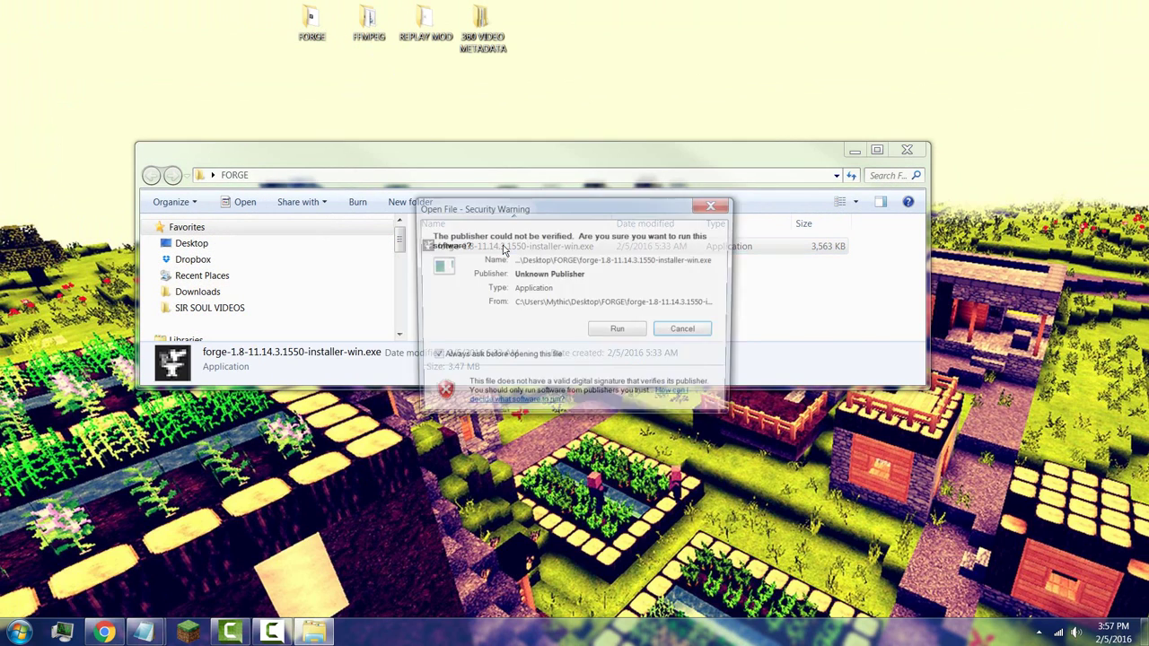
{"action": "left_click", "coordinate": [618, 331]}
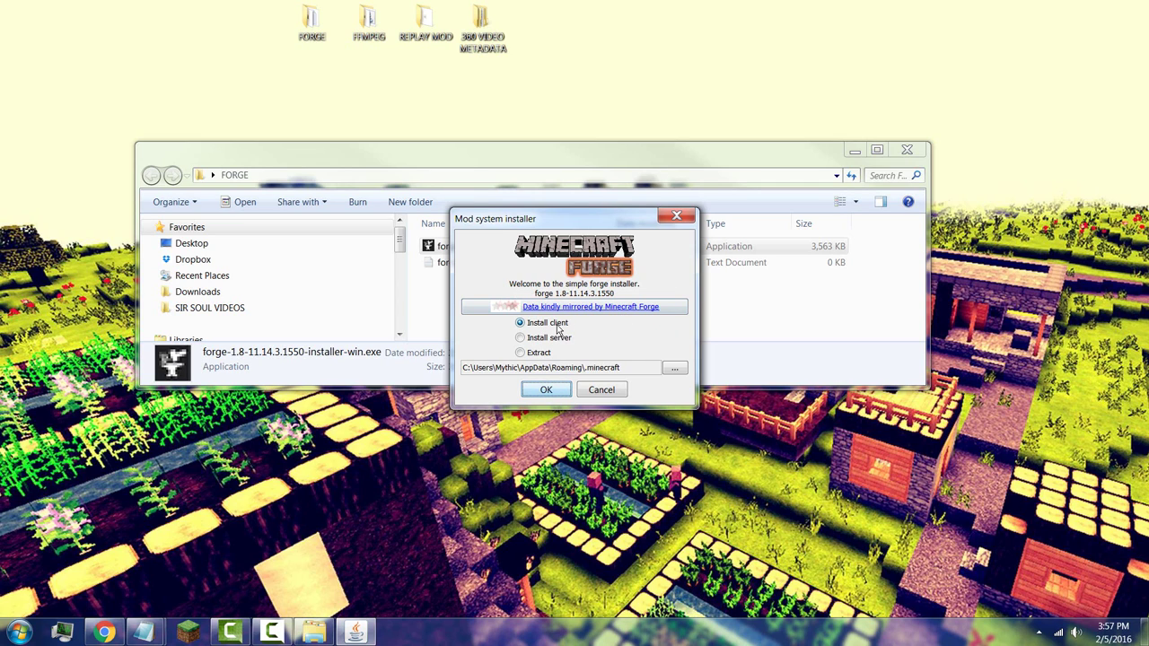
{"action": "left_click", "coordinate": [544, 390]}
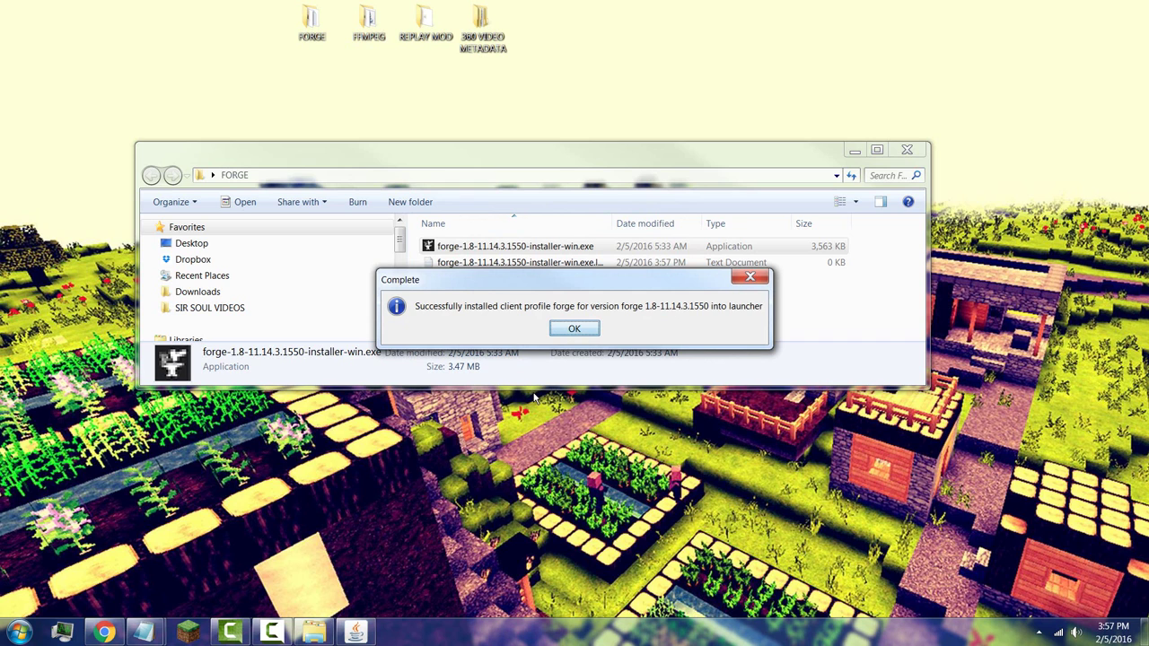
{"action": "left_click", "coordinate": [582, 328]}
{"action": "left_click", "coordinate": [907, 149]}
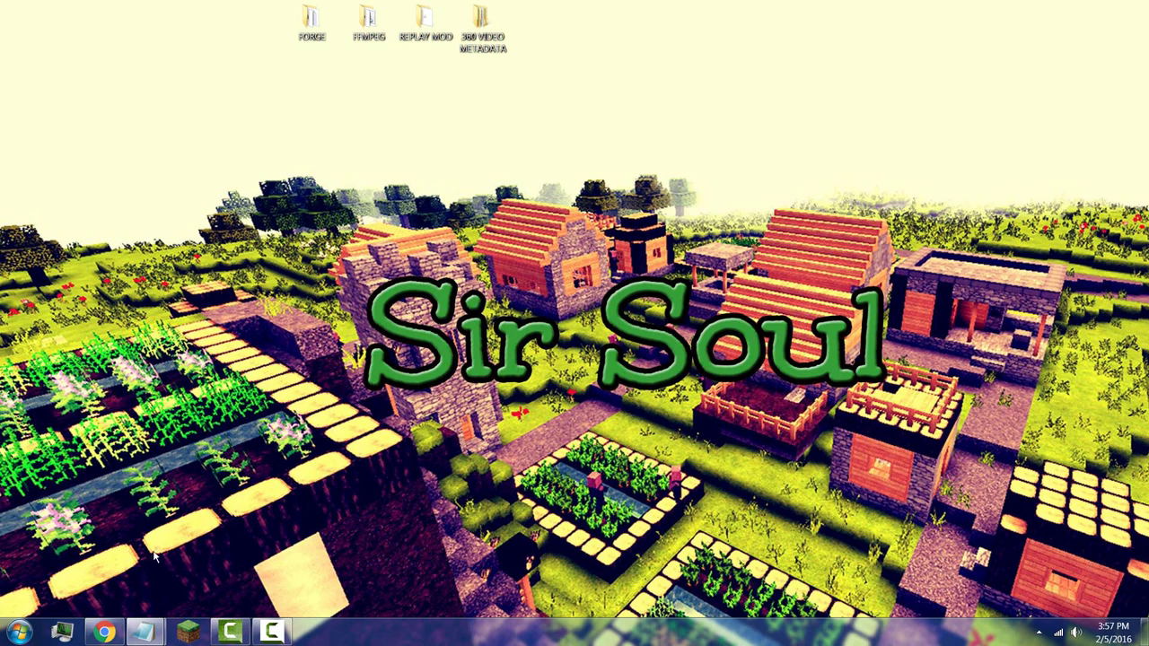
With the Zeranoe FFmpeg page up, confirm in Computer Properties that Windows is 64-bit
{"action": "left_click", "coordinate": [105, 633]}
{"action": "left_click", "coordinate": [175, 8]}
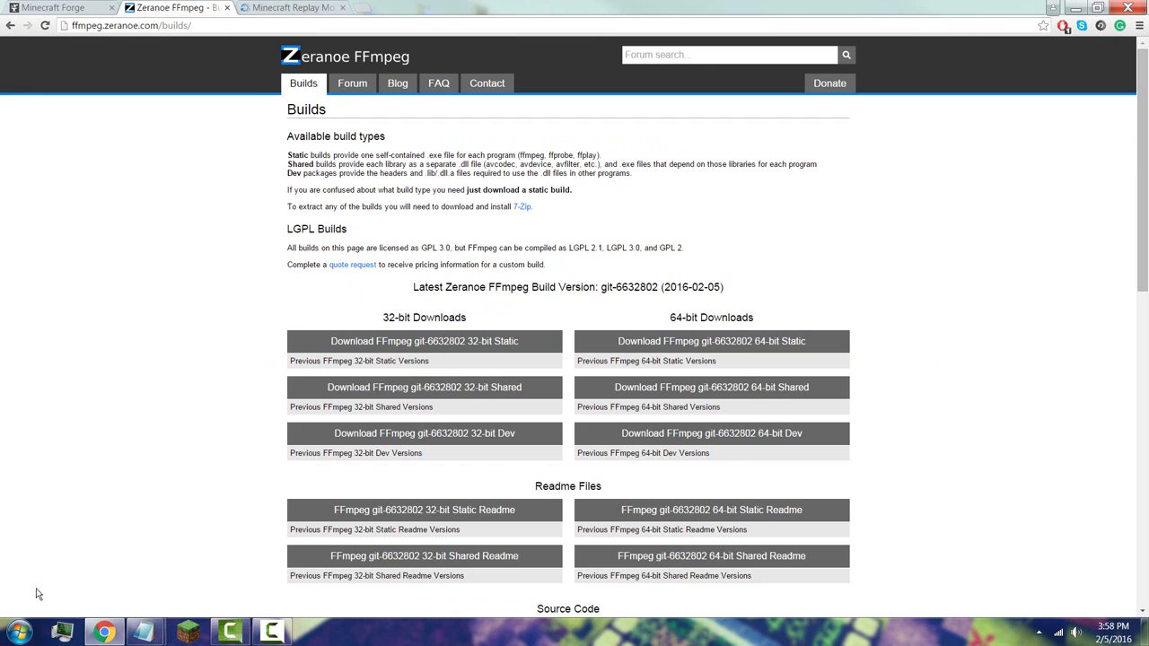
{"action": "left_click", "coordinate": [20, 632]}
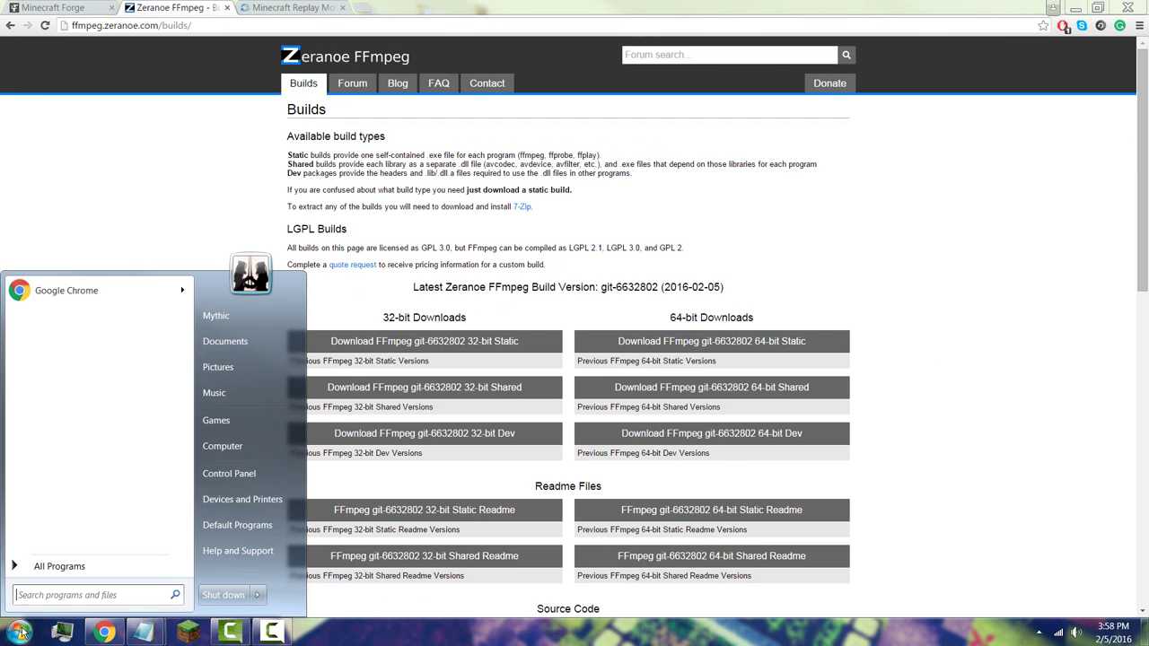
{"action": "right_click", "coordinate": [233, 445]}
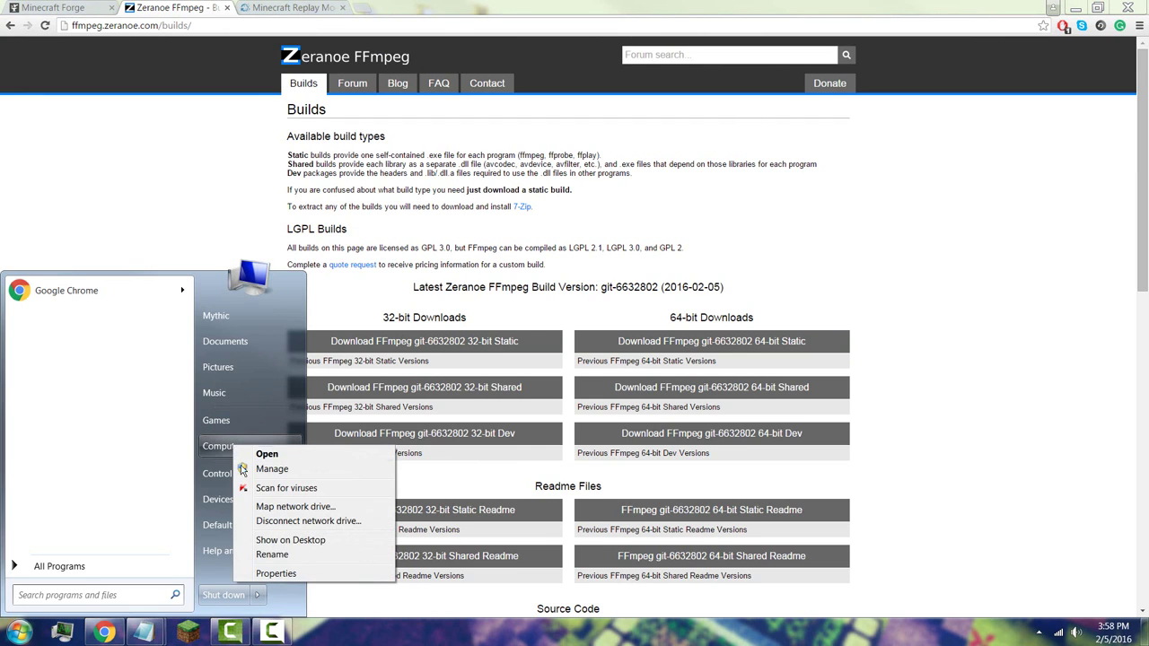
{"action": "left_click", "coordinate": [272, 574]}
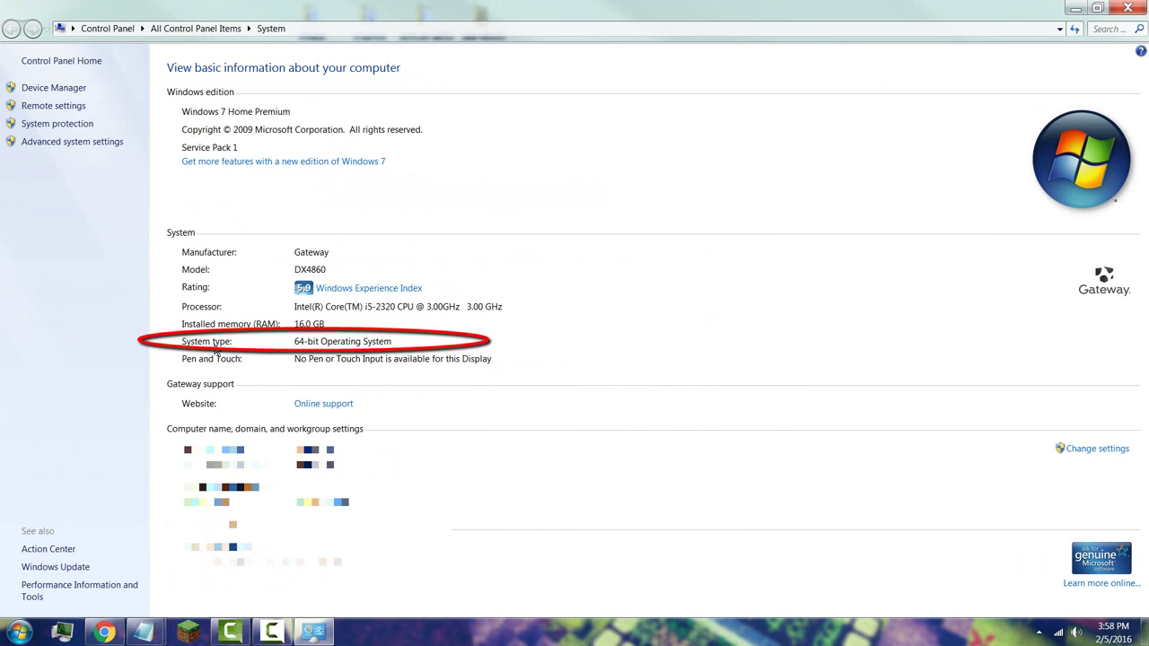
Minimize Chrome and the System window to clear the desktop
{"action": "left_click", "coordinate": [105, 633]}
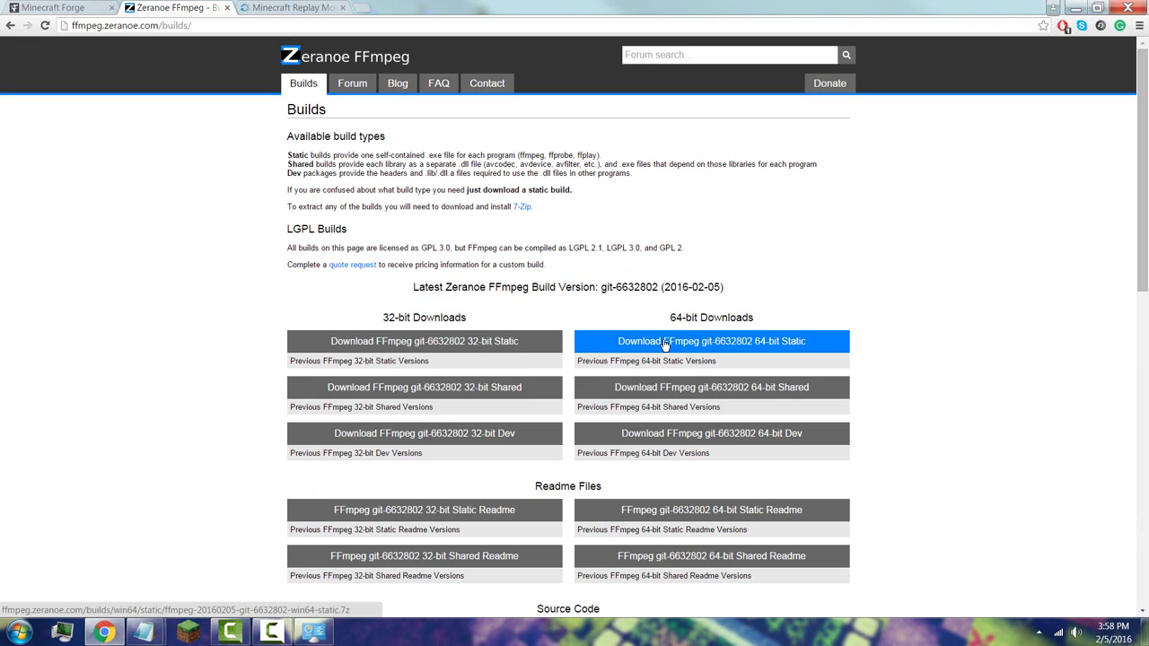
{"action": "left_click", "coordinate": [1075, 8]}
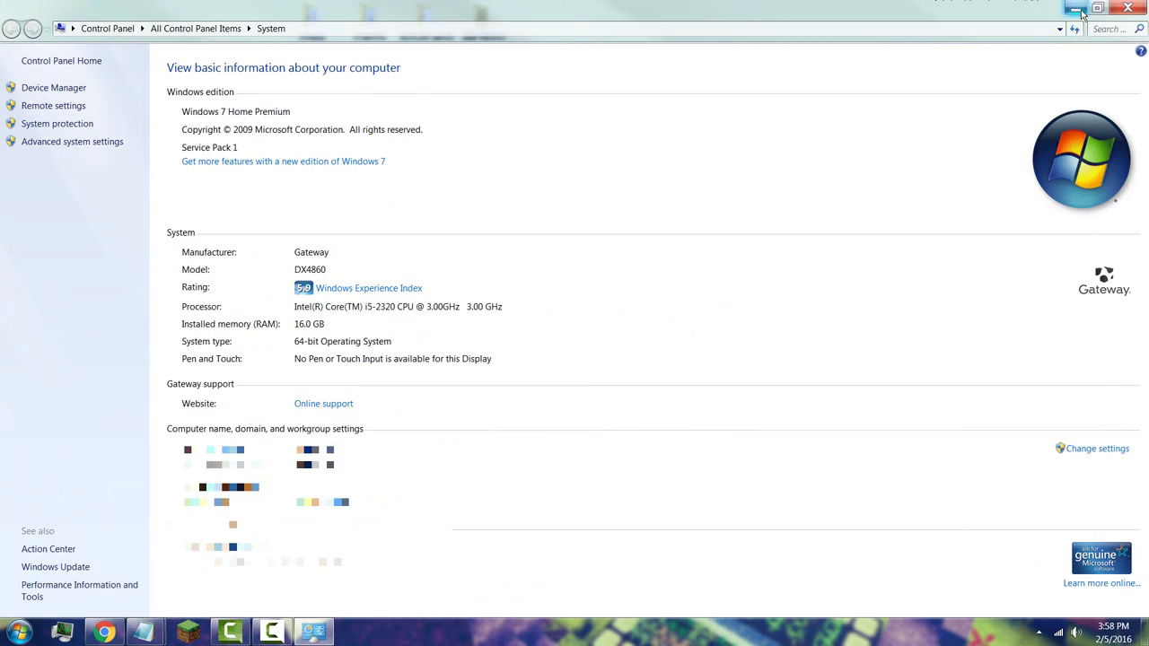
{"action": "left_click", "coordinate": [1069, 8]}
Extract the FFmpeg archive inside the FFMPEG folder with Extract Here
{"action": "double_click", "coordinate": [369, 19]}
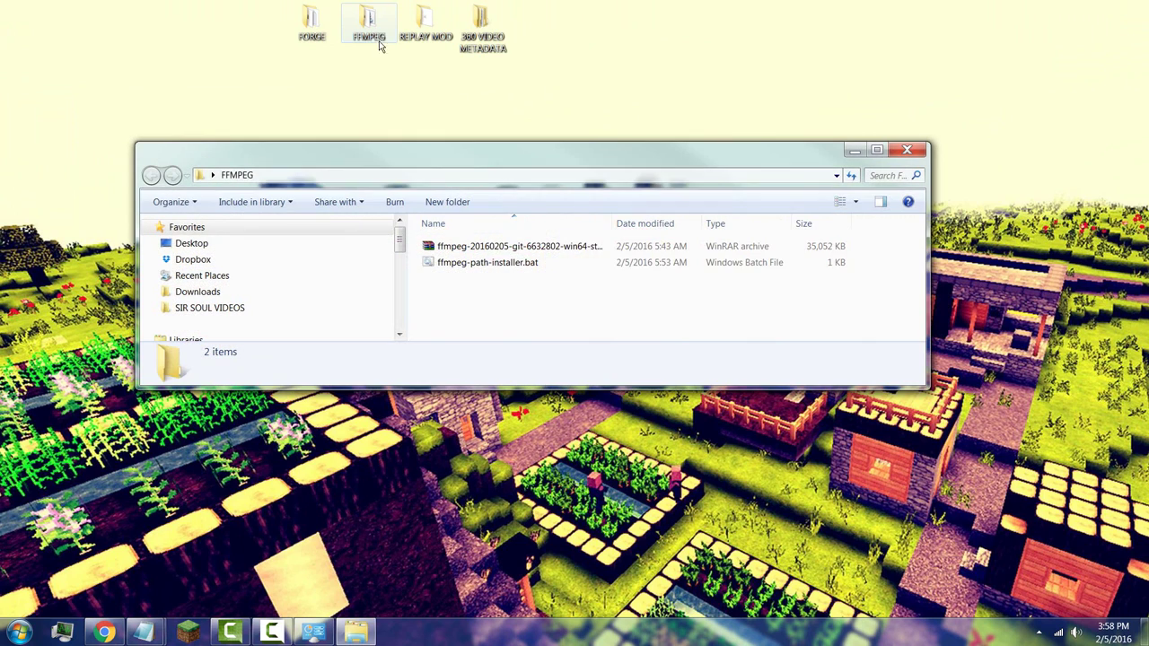
{"action": "left_click", "coordinate": [494, 248]}
{"action": "right_click", "coordinate": [493, 249]}
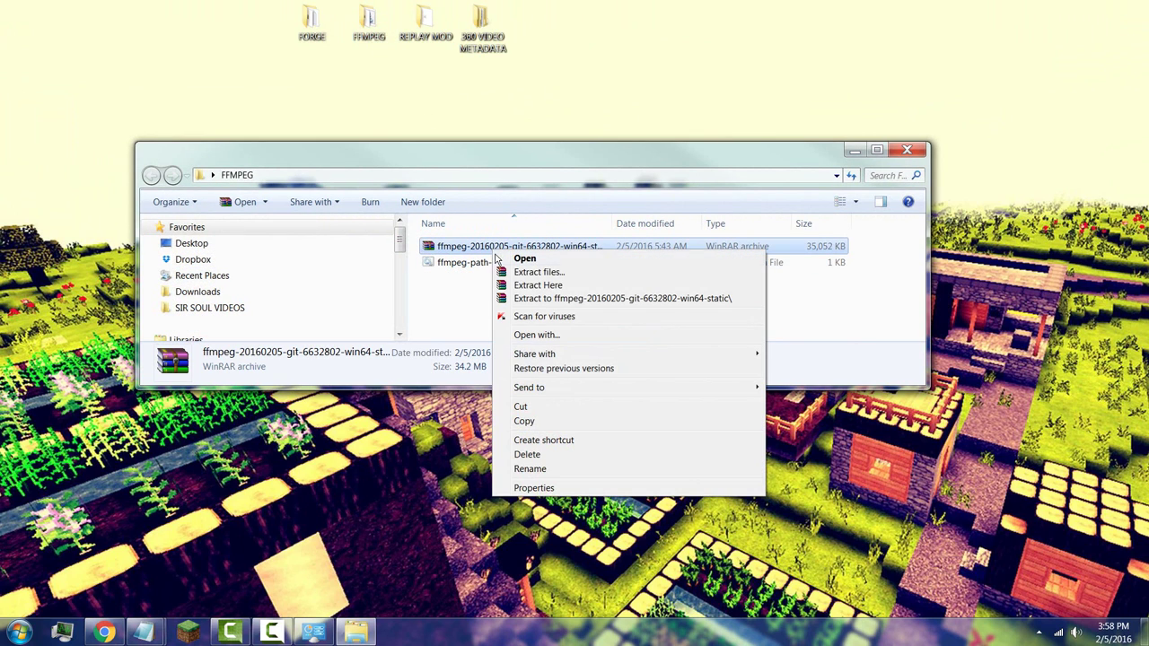
{"action": "left_click", "coordinate": [525, 286]}
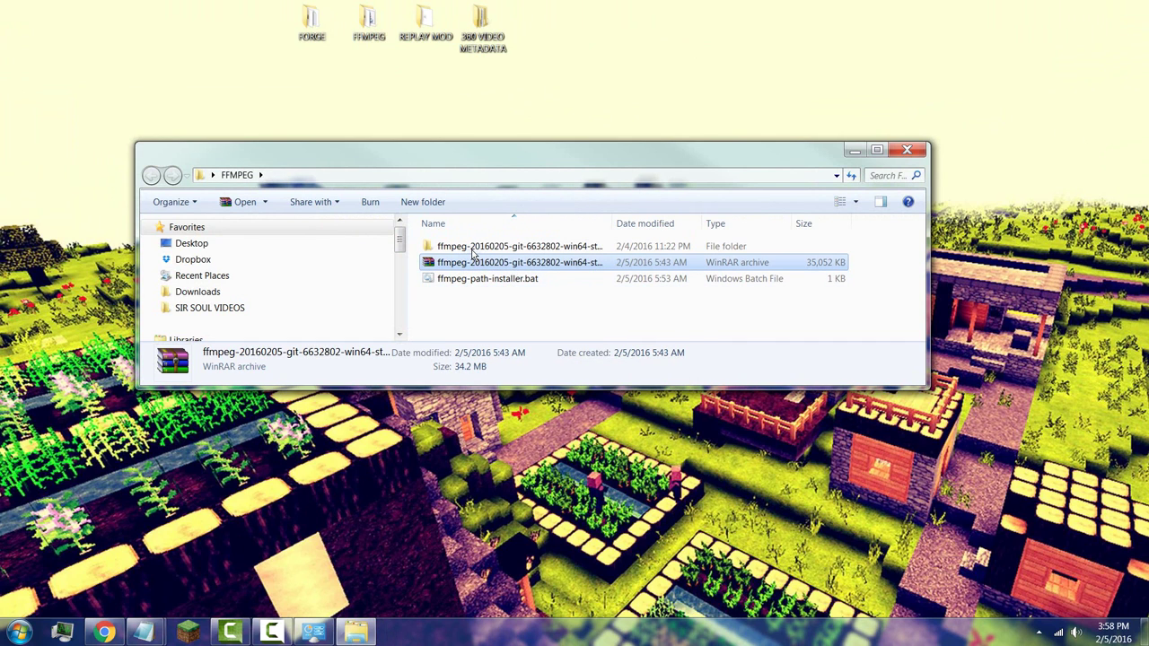
{"action": "double_click", "coordinate": [473, 255]}
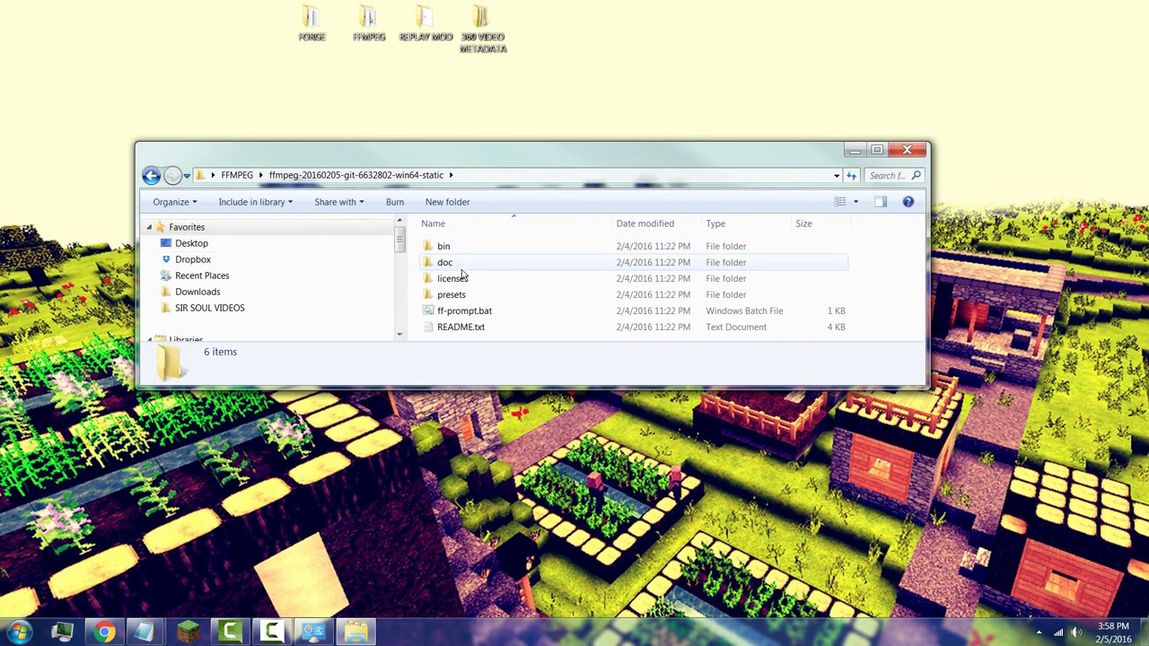
Move ffmpeg-path-installer.bat into the extracted ffmpeg folder
{"action": "left_click", "coordinate": [151, 175]}
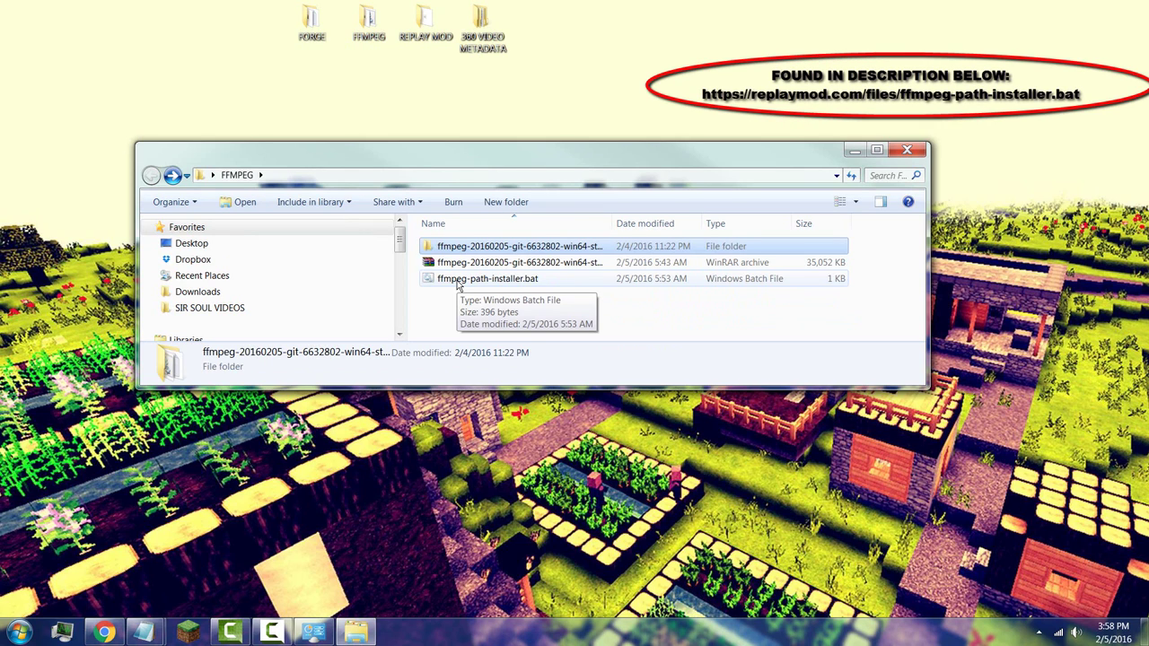
{"action": "left_click", "coordinate": [453, 287]}
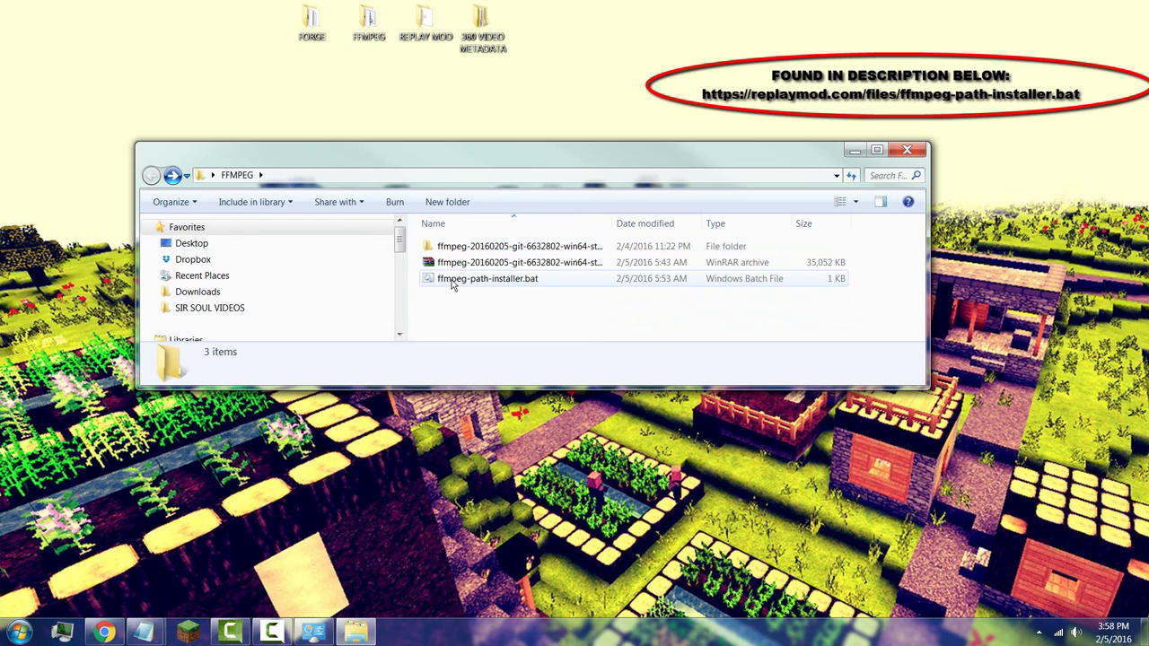
{"action": "left_click_drag", "start_coordinate": [453, 285], "coordinate": [520, 253]}
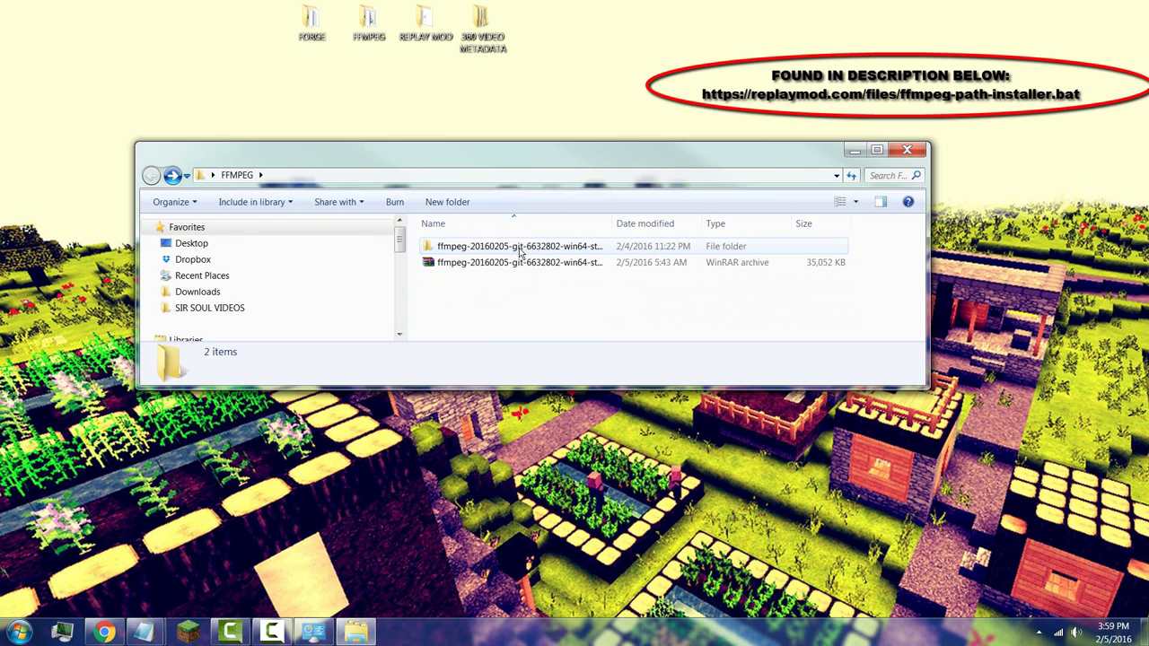
{"action": "double_click", "coordinate": [519, 248]}
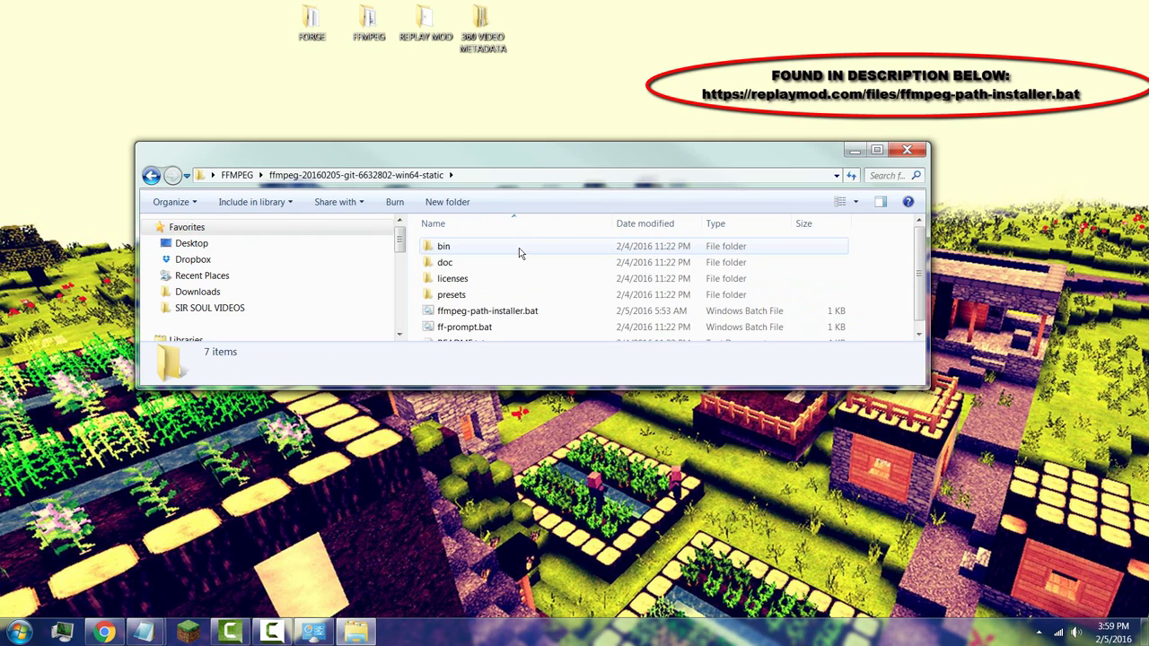
{"action": "scroll", "coordinate": [525, 267], "scroll_direction": "down", "scroll_amount": 1}
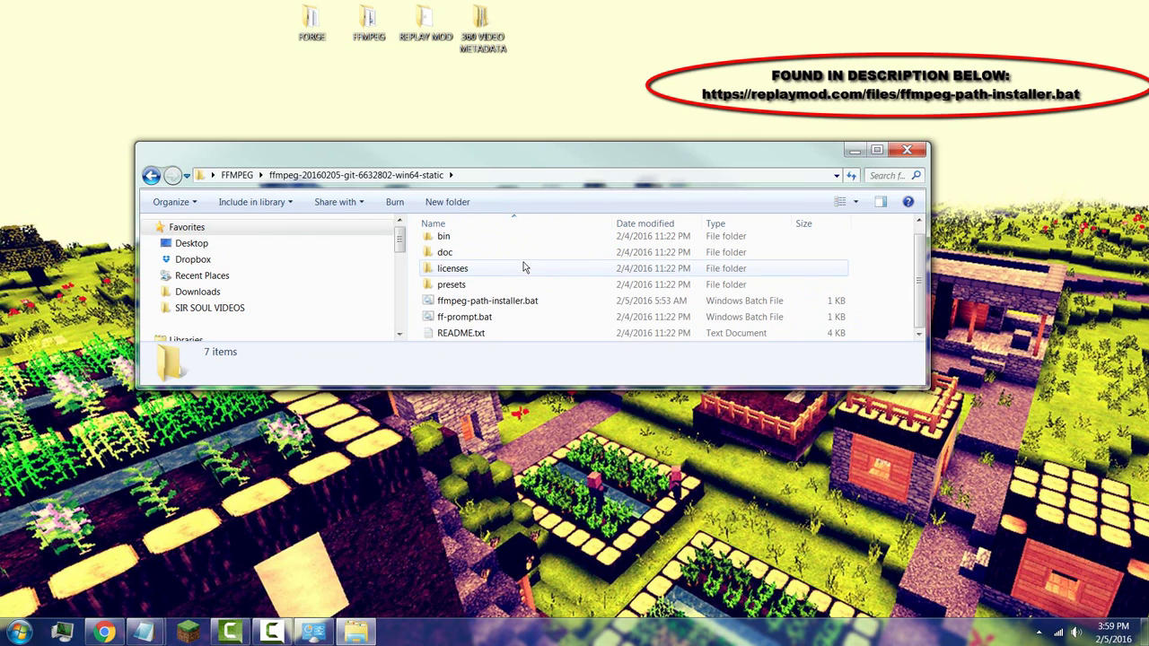
Run ffmpeg-path-installer.bat to set FFmpeg's PATH, then close the folder
{"action": "double_click", "coordinate": [465, 303]}
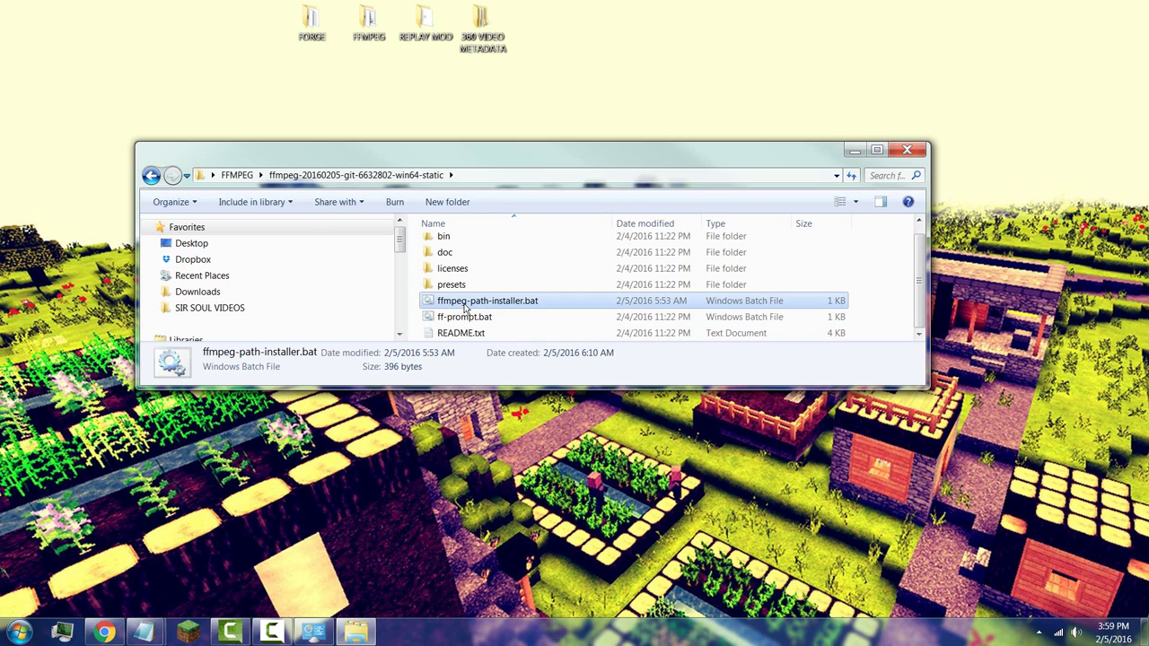
{"action": "left_click", "coordinate": [618, 332]}
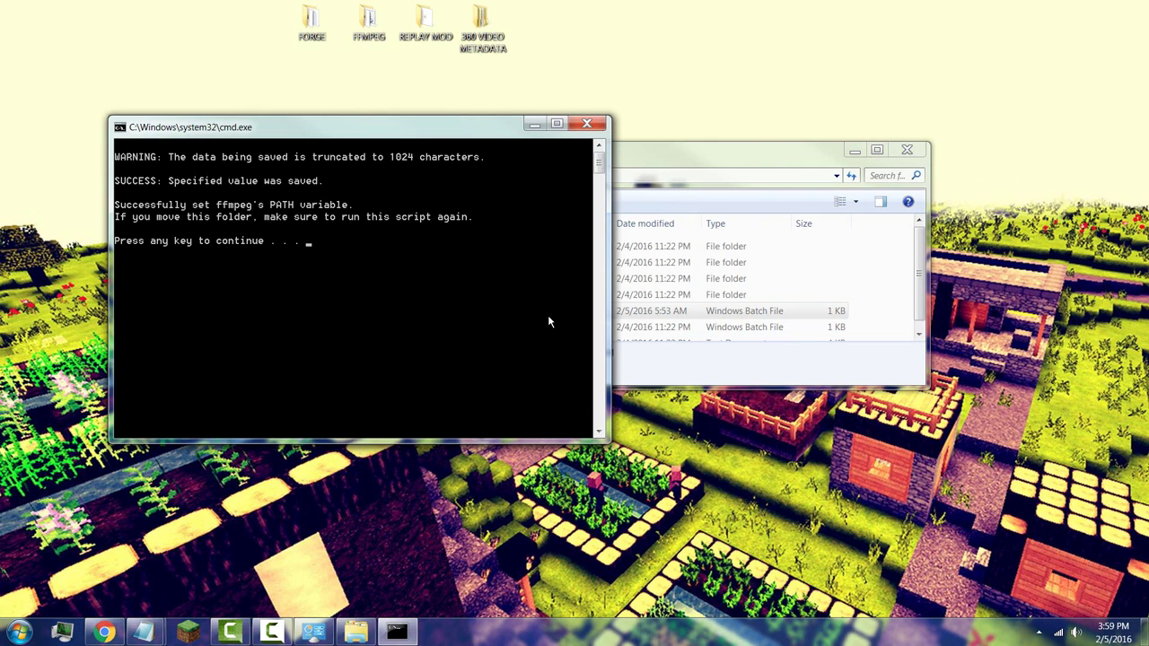
{"action": "key", "text": "Return"}
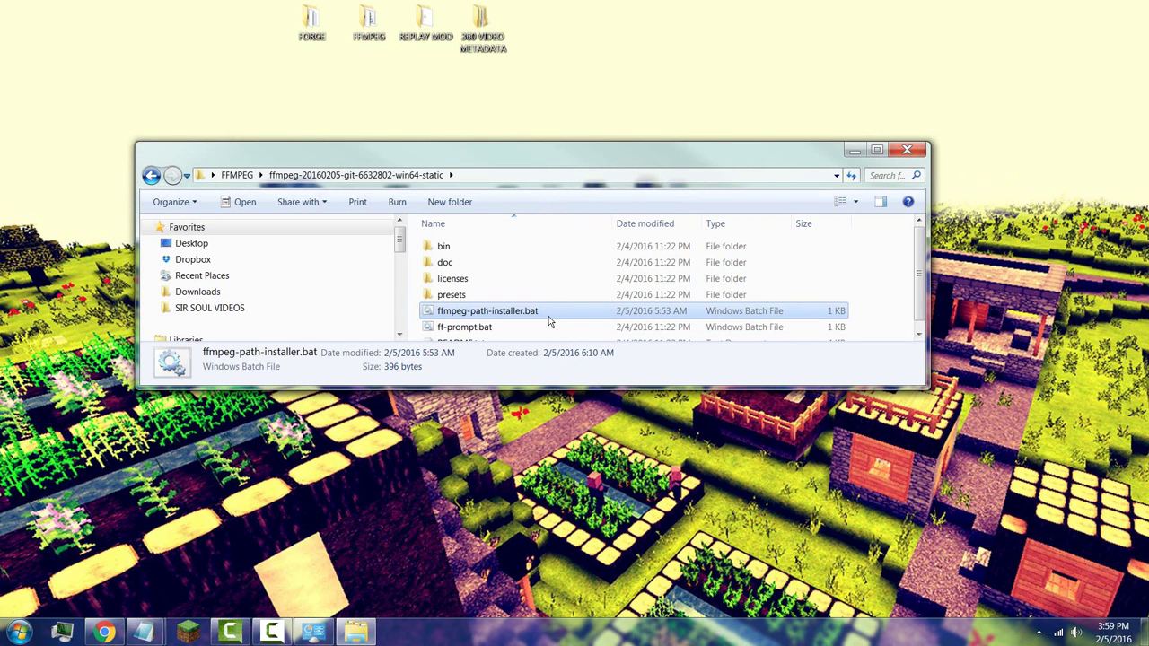
{"action": "left_click", "coordinate": [908, 151]}
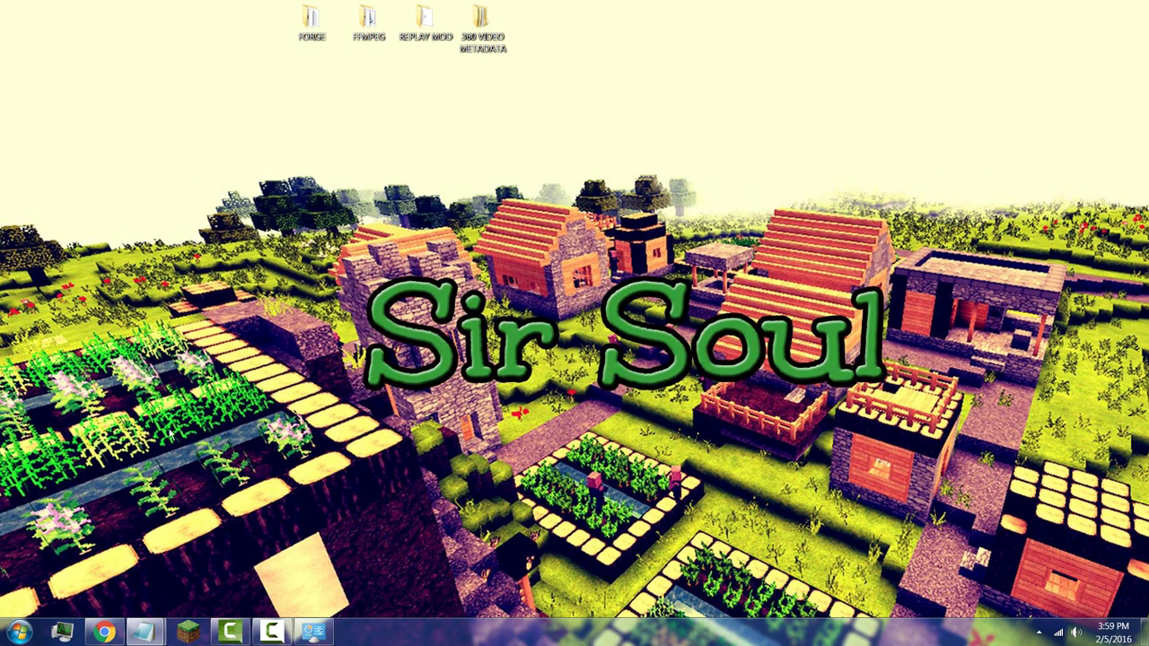
Open the Download page on the Minecraft Replay Mod site, showing v1.0.7 for 1.8
{"action": "left_click", "coordinate": [121, 632]}
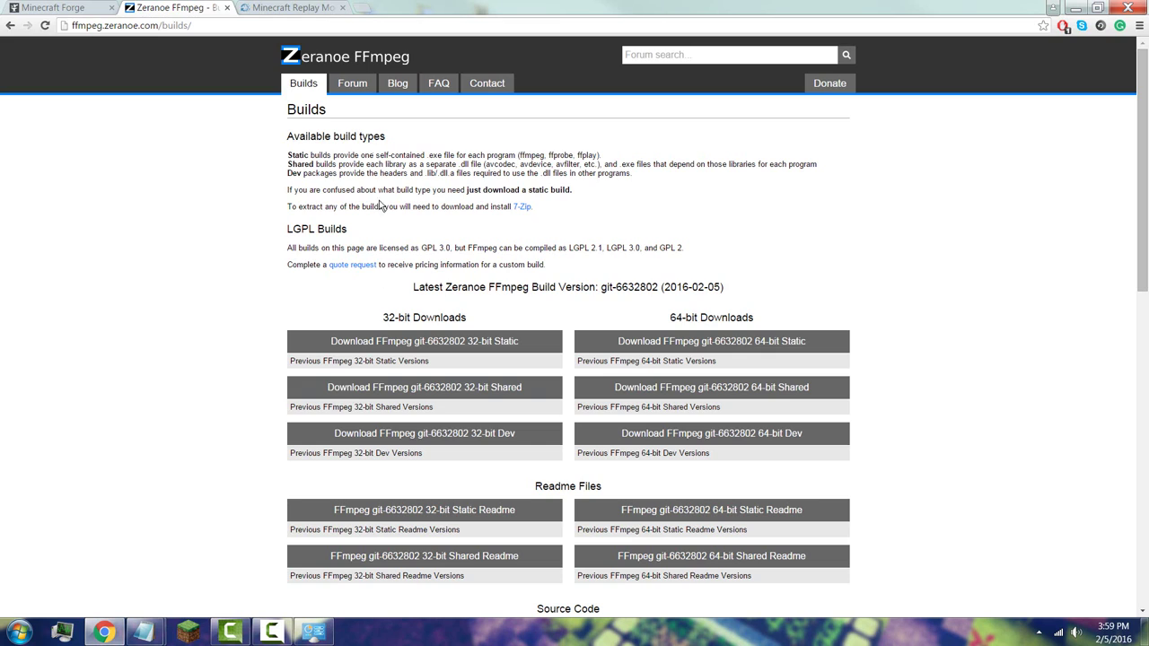
{"action": "left_click", "coordinate": [317, 7]}
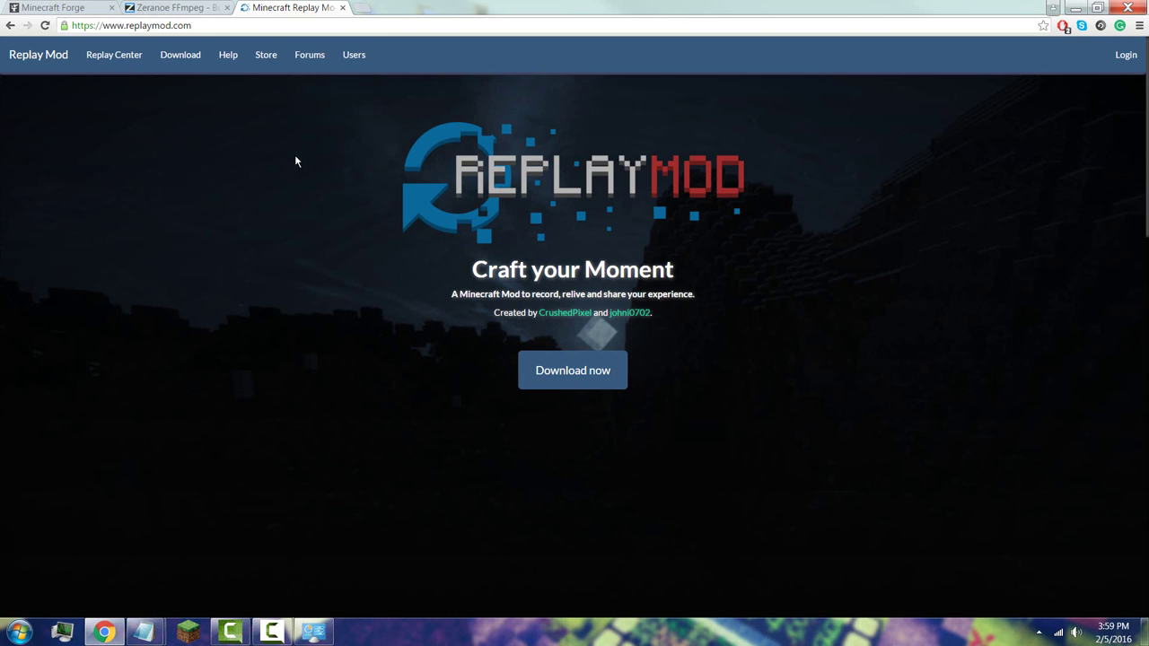
{"action": "left_click", "coordinate": [180, 56]}
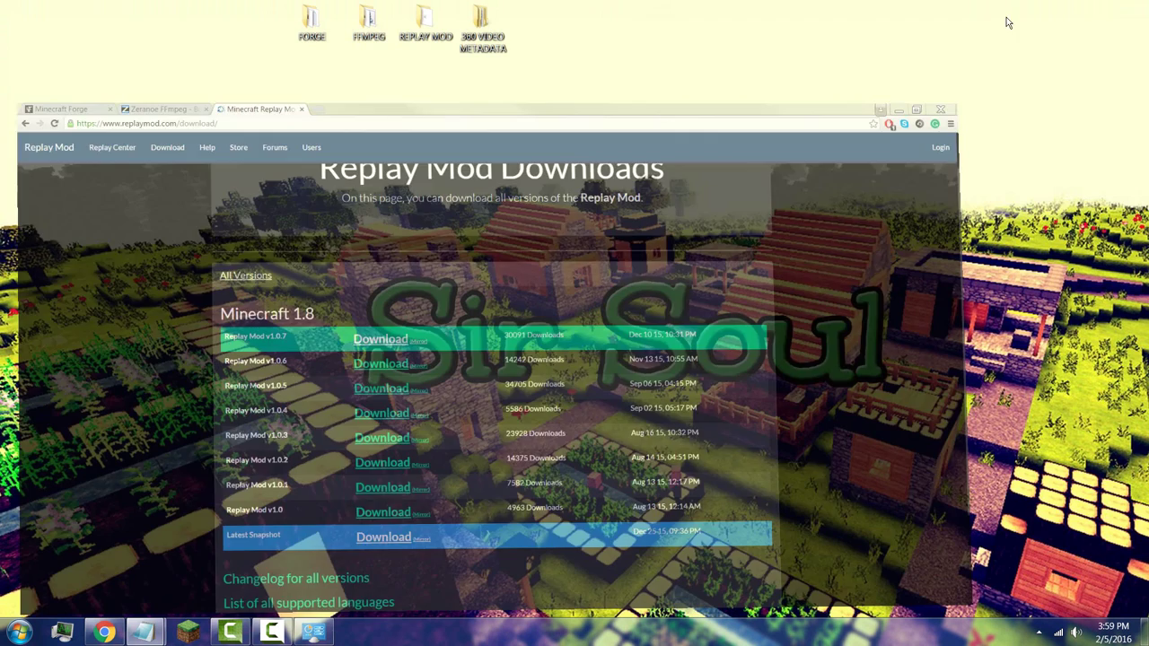
Close the browser and open the REPLAY MOD folder holding ReplayMod_v1.0.7.jar
{"action": "left_click", "coordinate": [1075, 7]}
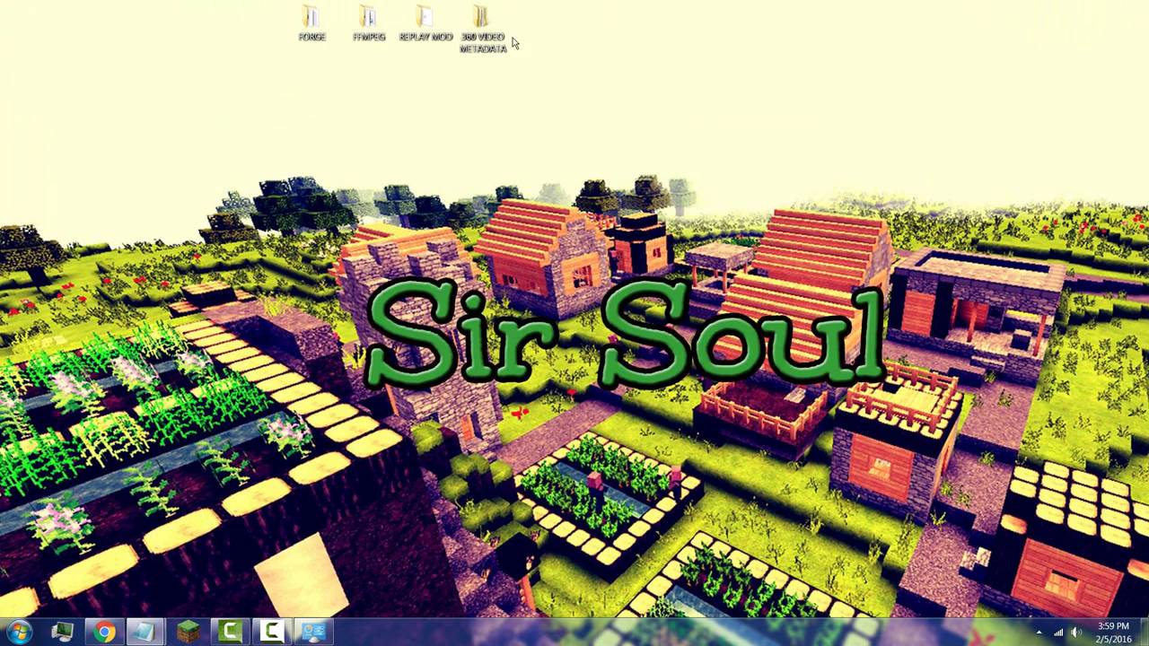
{"action": "double_click", "coordinate": [426, 23]}
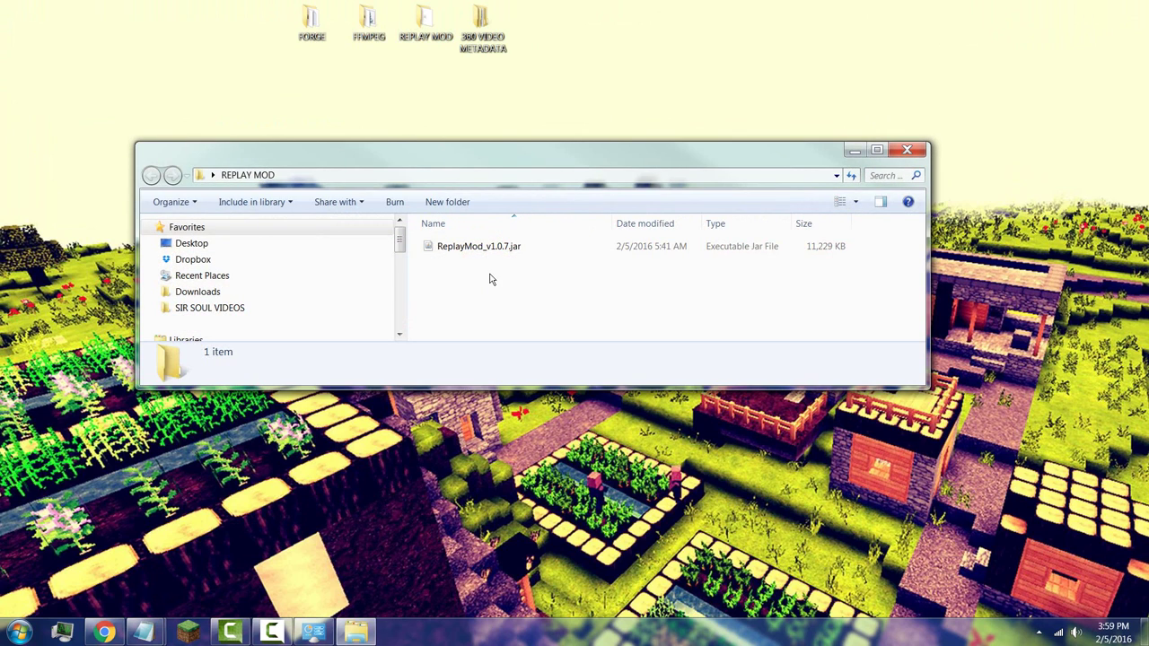
{"action": "left_click_drag", "start_coordinate": [495, 276], "coordinate": [457, 278]}
{"action": "left_click", "coordinate": [461, 283]}
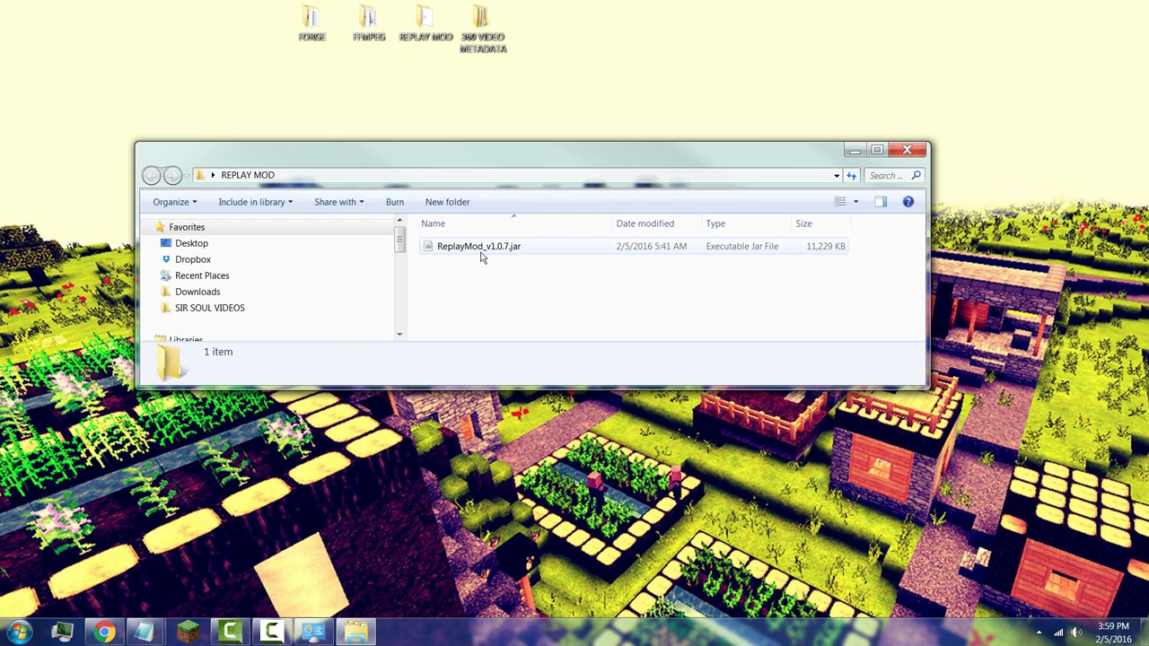
Open the .minecraft mods folder through Run with %appdata%
{"action": "left_click", "coordinate": [20, 632]}
{"action": "left_click", "coordinate": [46, 595]}
{"action": "type", "text": "run"}
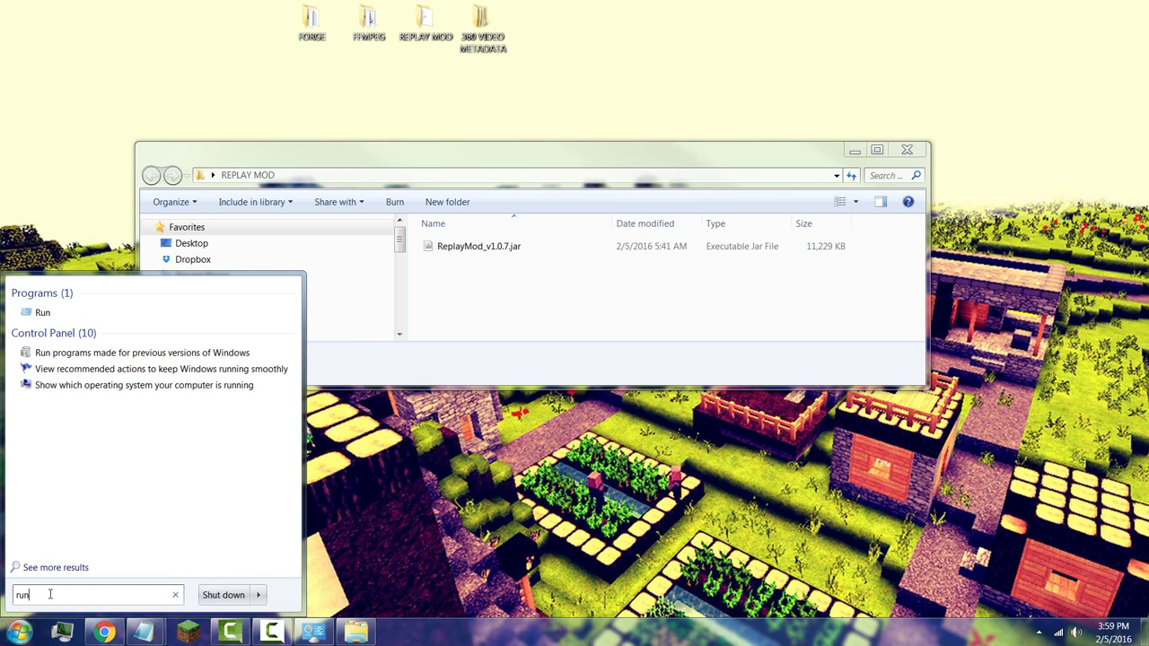
{"action": "key", "text": "Return"}
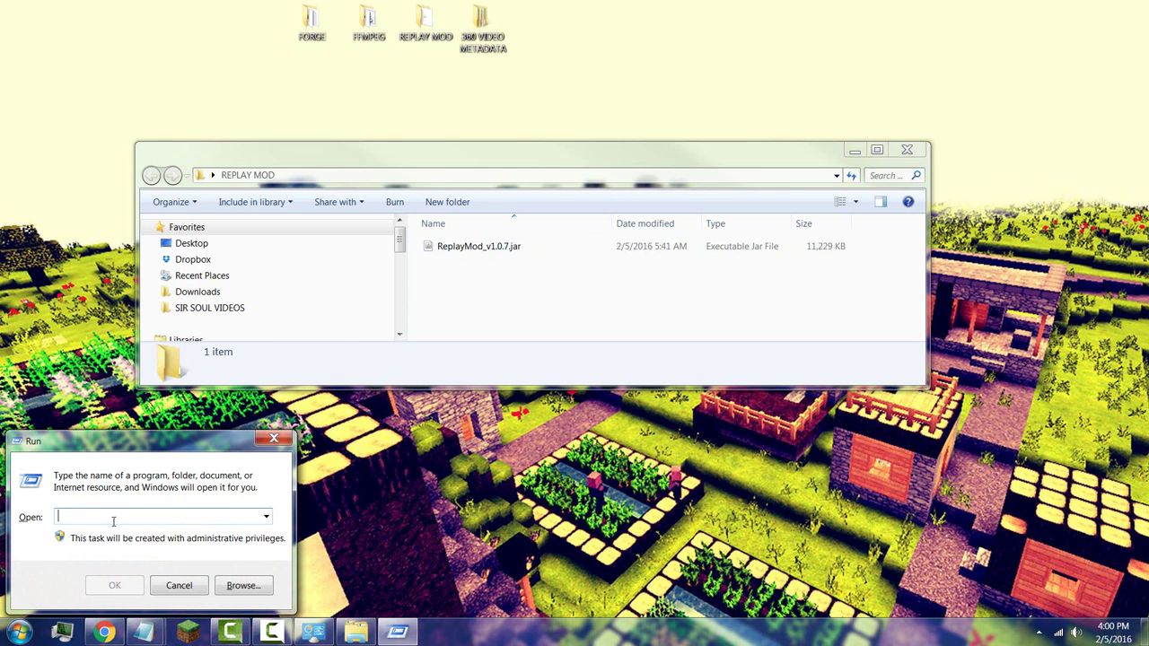
{"action": "type", "text": "%appdata%"}
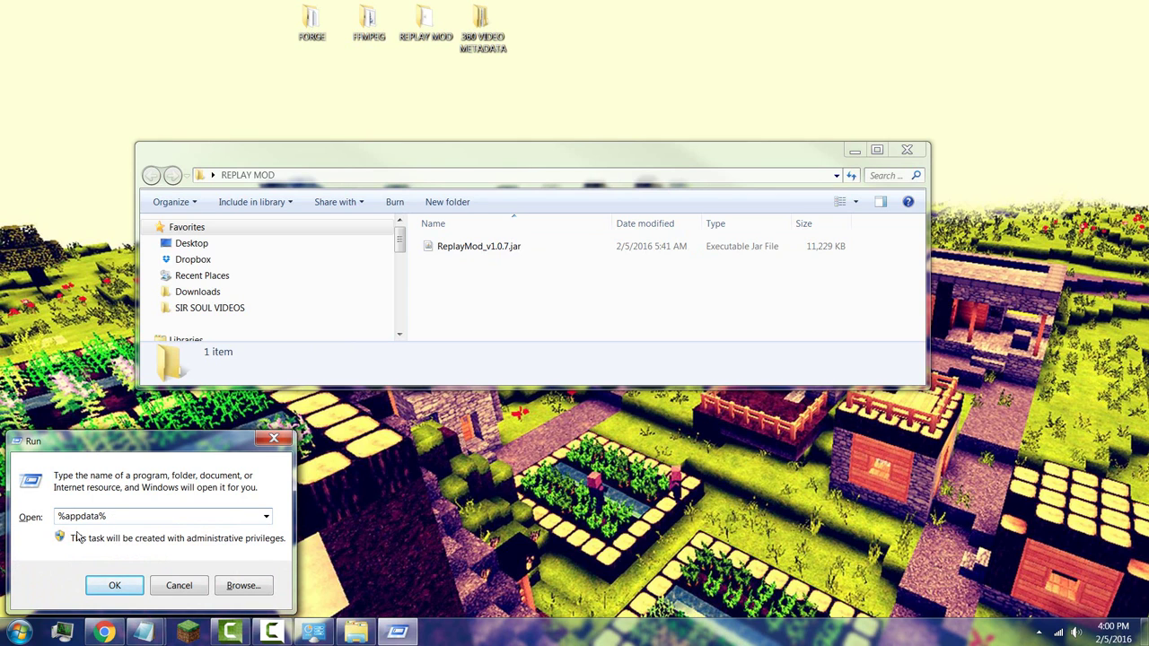
{"action": "left_click", "coordinate": [114, 587]}
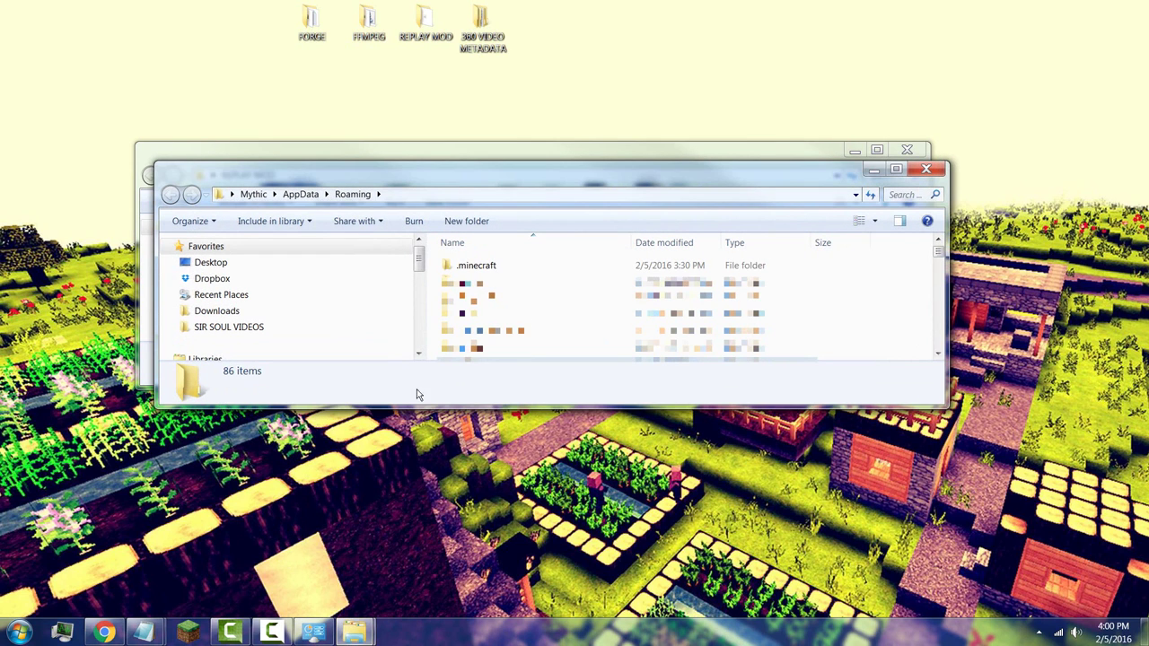
{"action": "double_click", "coordinate": [535, 176]}
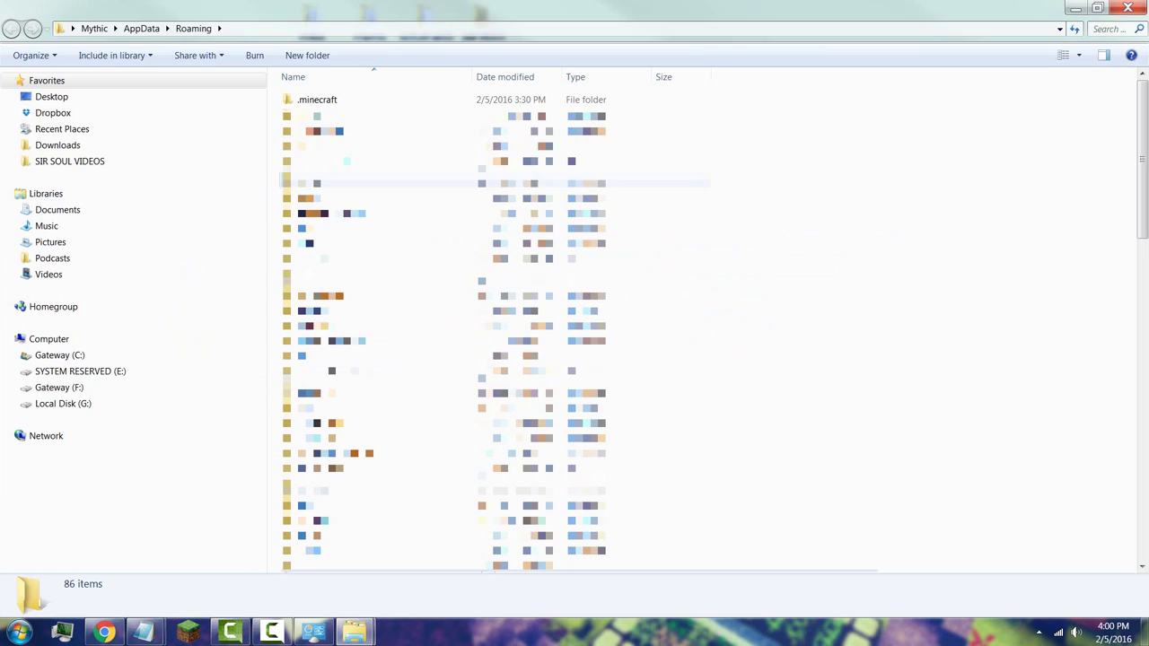
{"action": "double_click", "coordinate": [334, 104]}
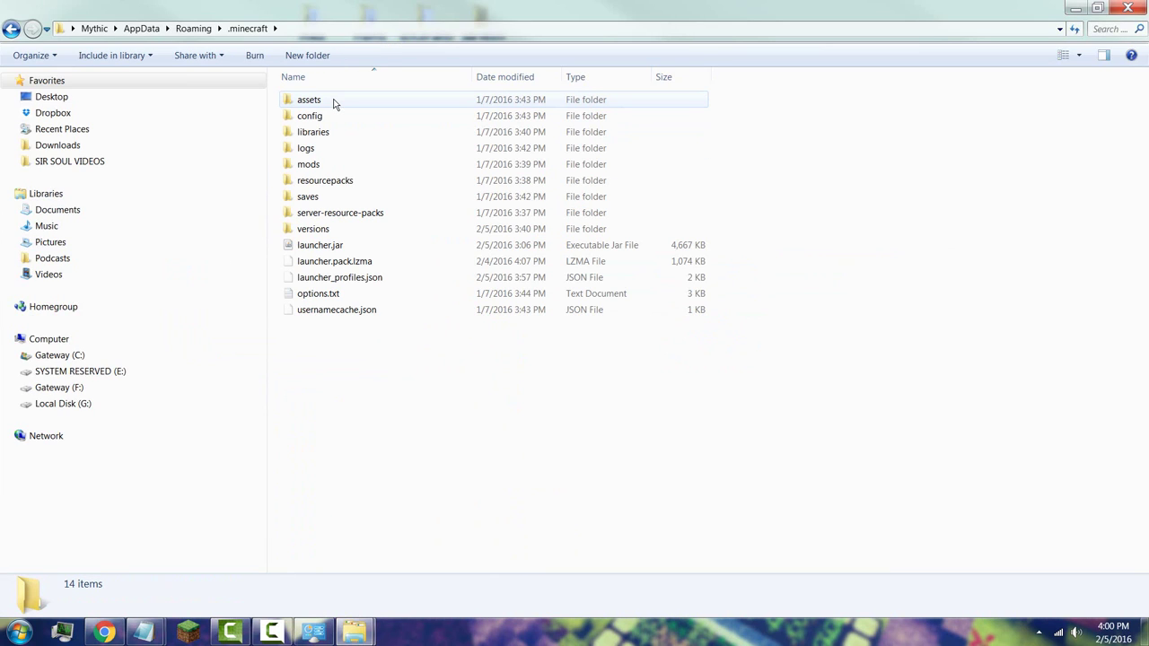
{"action": "double_click", "coordinate": [314, 170]}
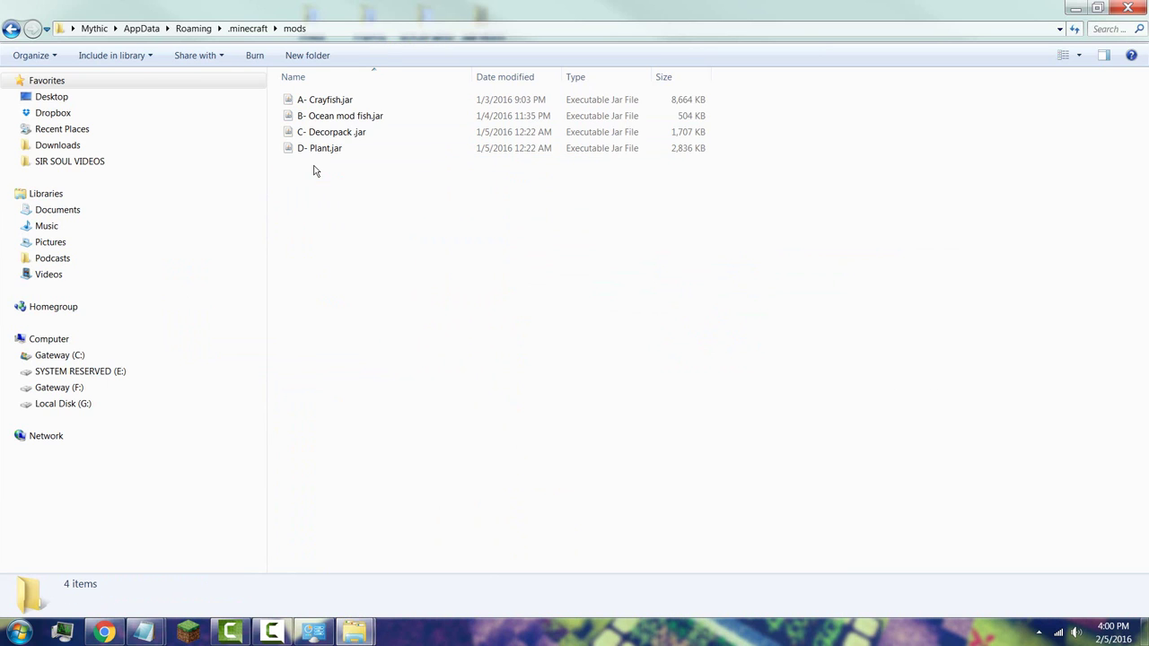
Move ReplayMod_v1.0.7.jar into mods and close both folder windows
{"action": "left_click_drag", "start_coordinate": [432, 16], "coordinate": [765, 279]}
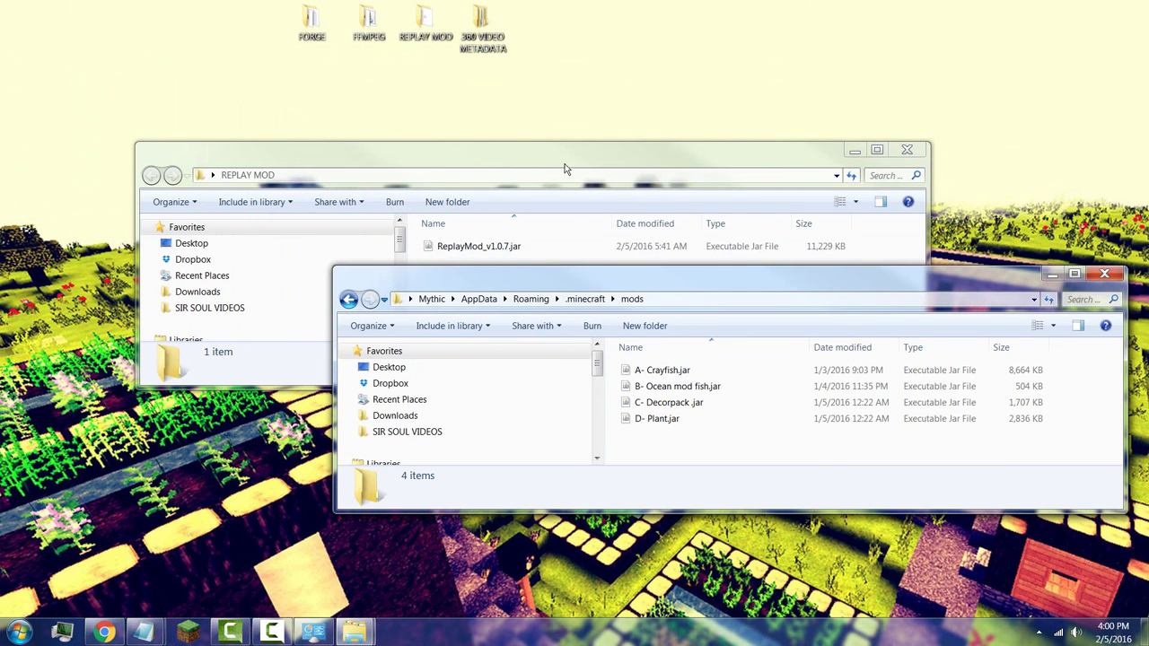
{"action": "left_click_drag", "start_coordinate": [485, 246], "coordinate": [675, 437]}
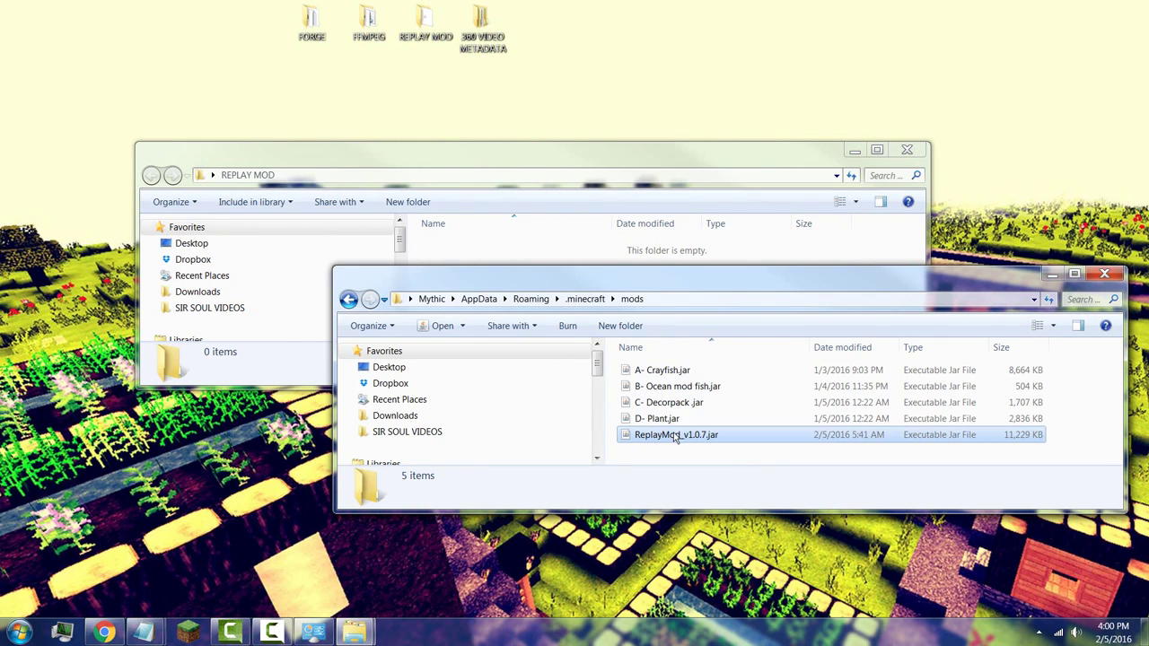
{"action": "left_click", "coordinate": [1104, 275]}
{"action": "left_click", "coordinate": [907, 150]}
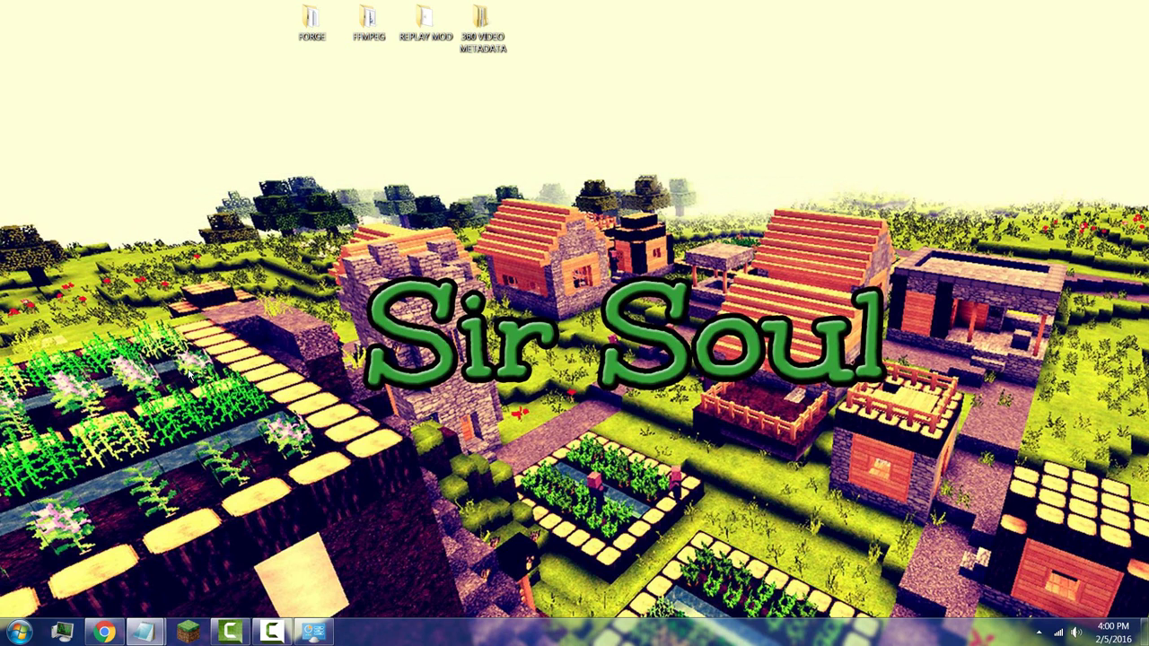
Play Minecraft 1.8 from the launcher using the Forge profile
{"action": "left_click", "coordinate": [189, 634]}
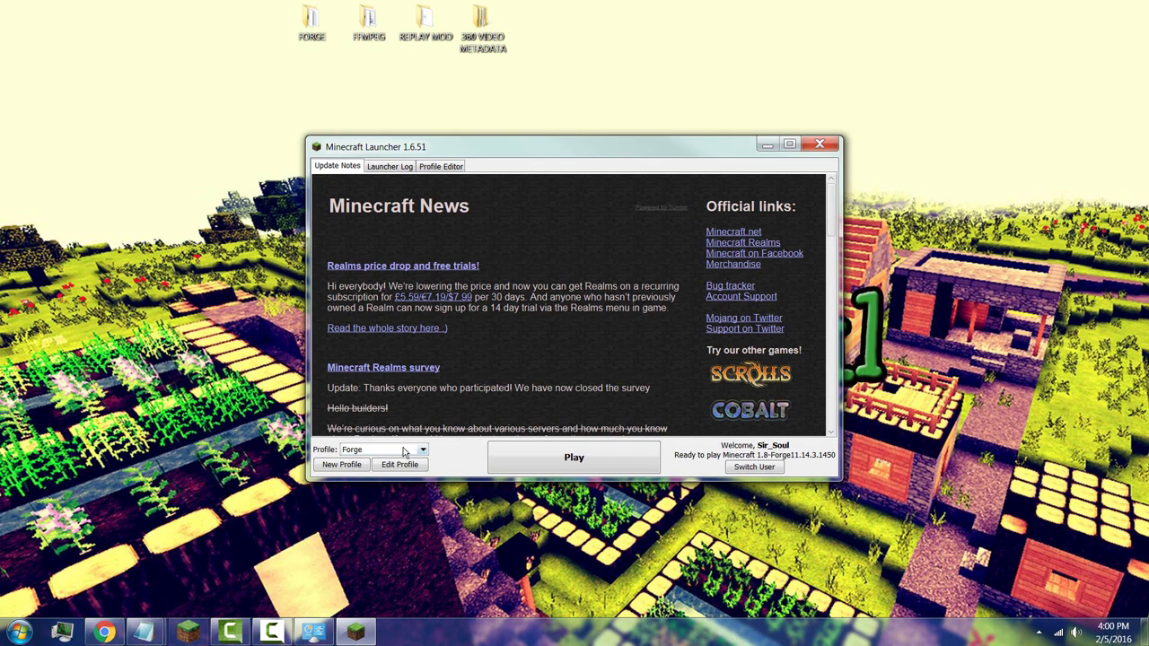
{"action": "left_click", "coordinate": [539, 459]}
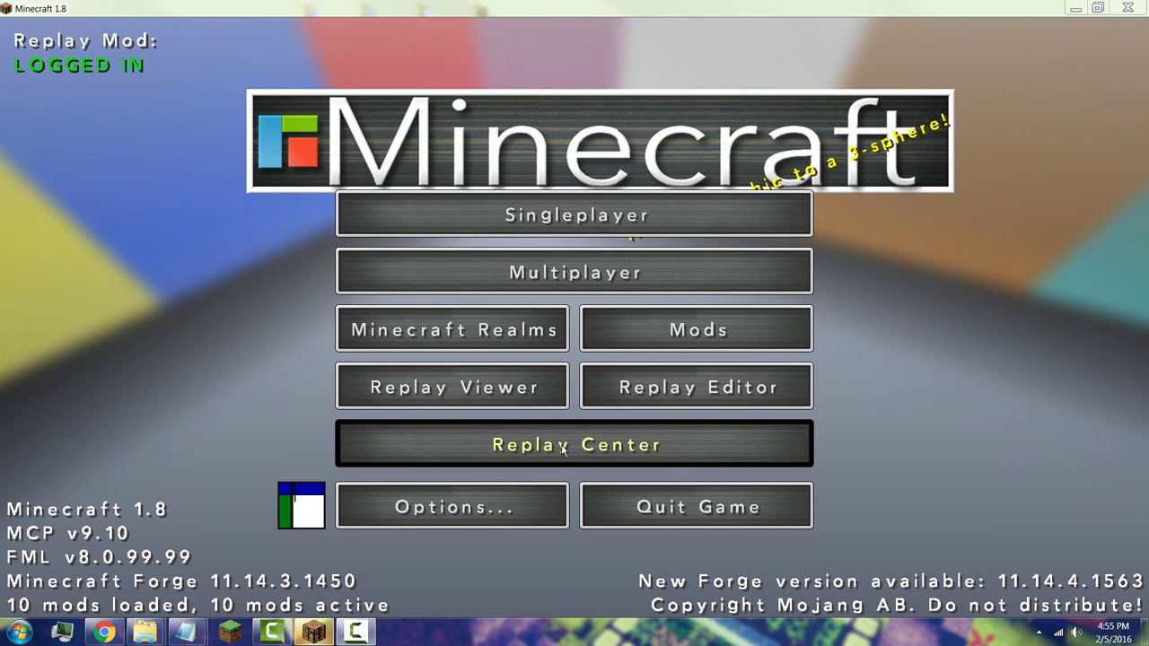
Load the latest Showcase World from Singleplayer
{"action": "left_click", "coordinate": [579, 204]}
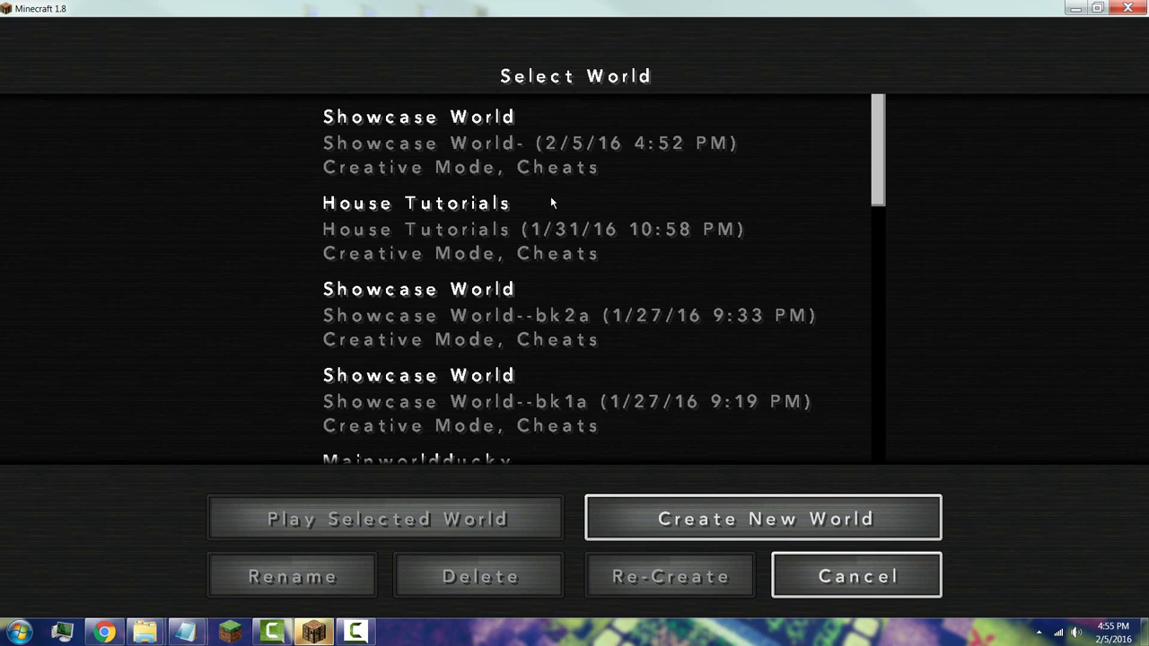
{"action": "left_click", "coordinate": [424, 170]}
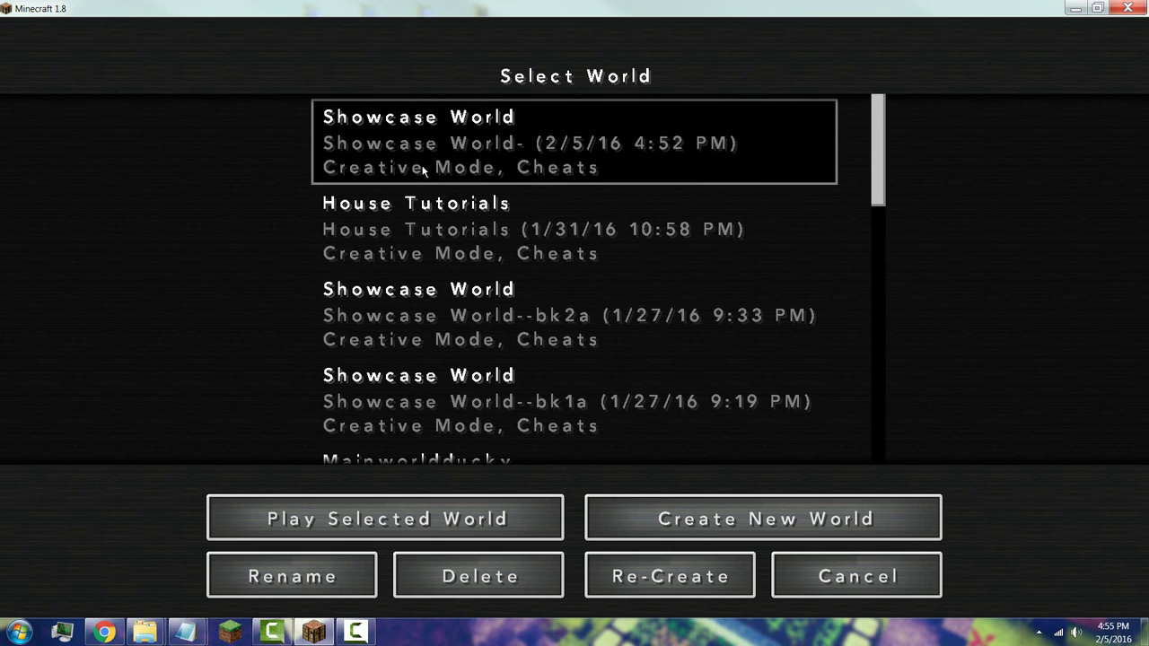
{"action": "left_click", "coordinate": [380, 519]}
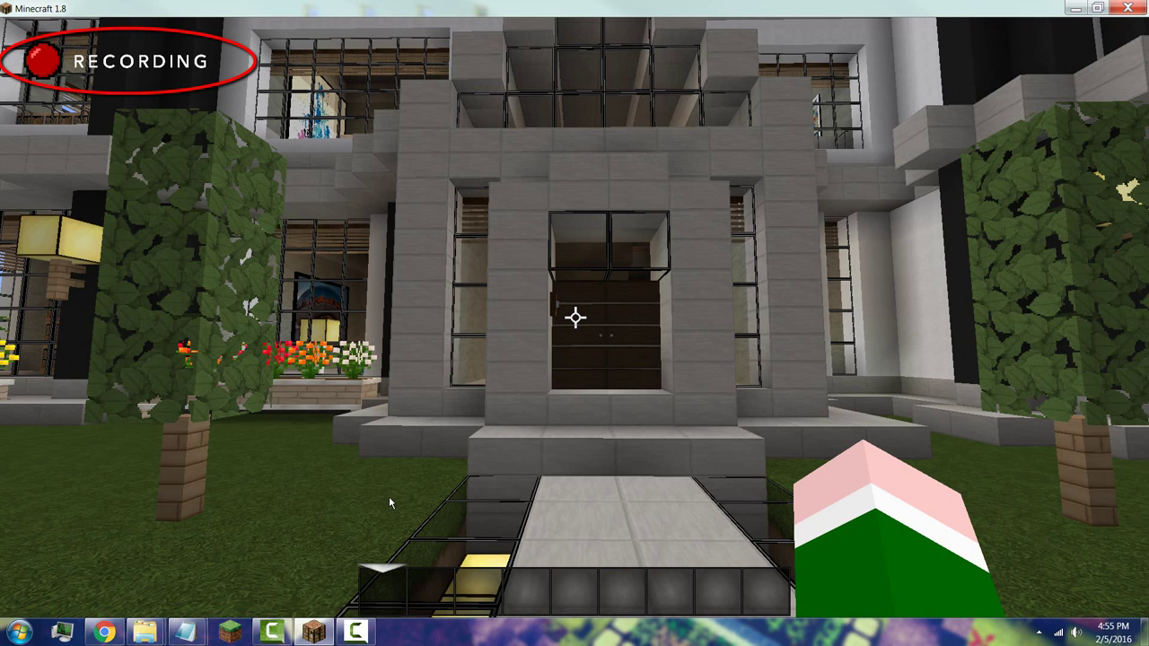
Walk past the garden trees toward the fountain, then Save and Quit to Title
{"action": "left_click", "coordinate": [388, 496]}
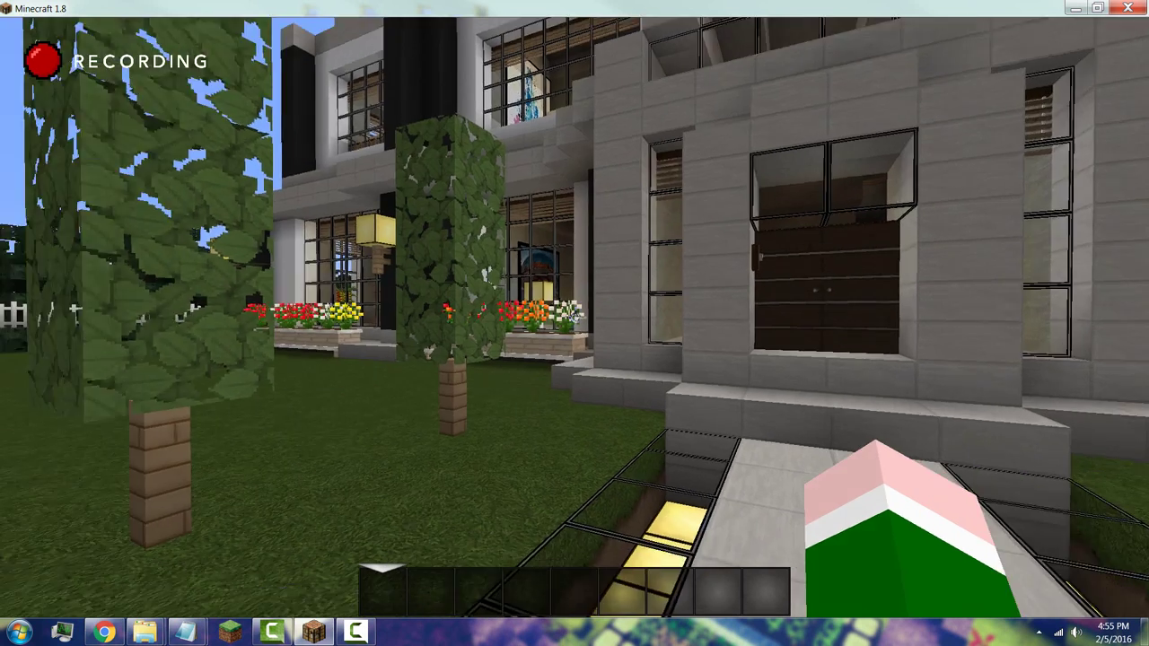
{"action": "key", "text": "w"}
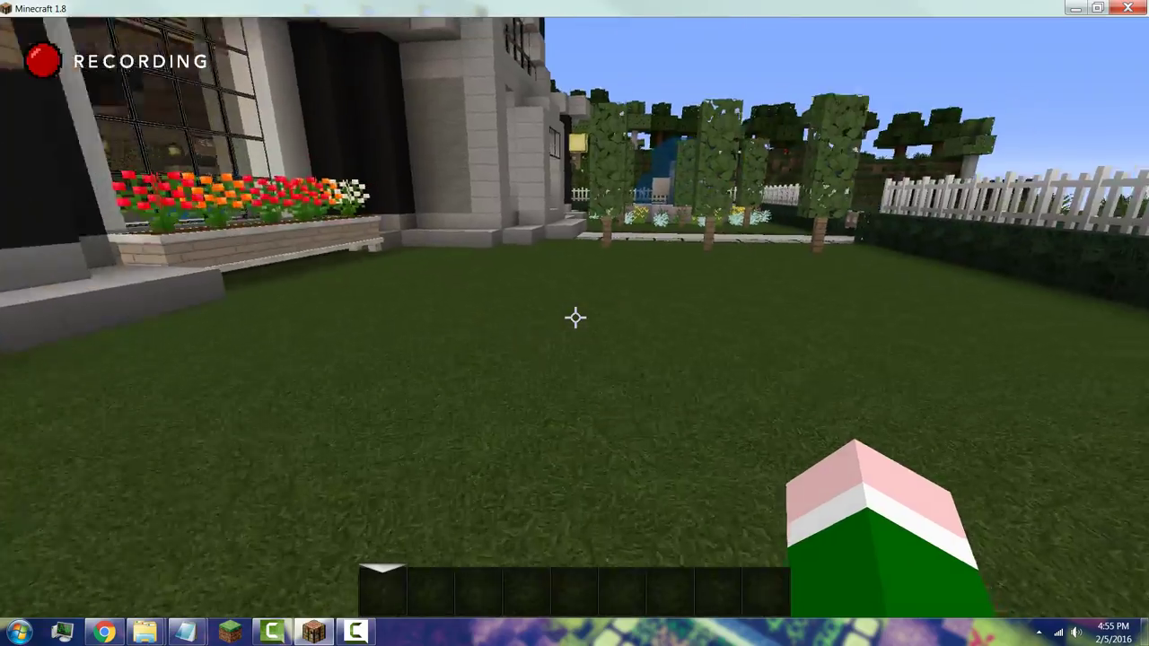
{"action": "key", "text": "w"}
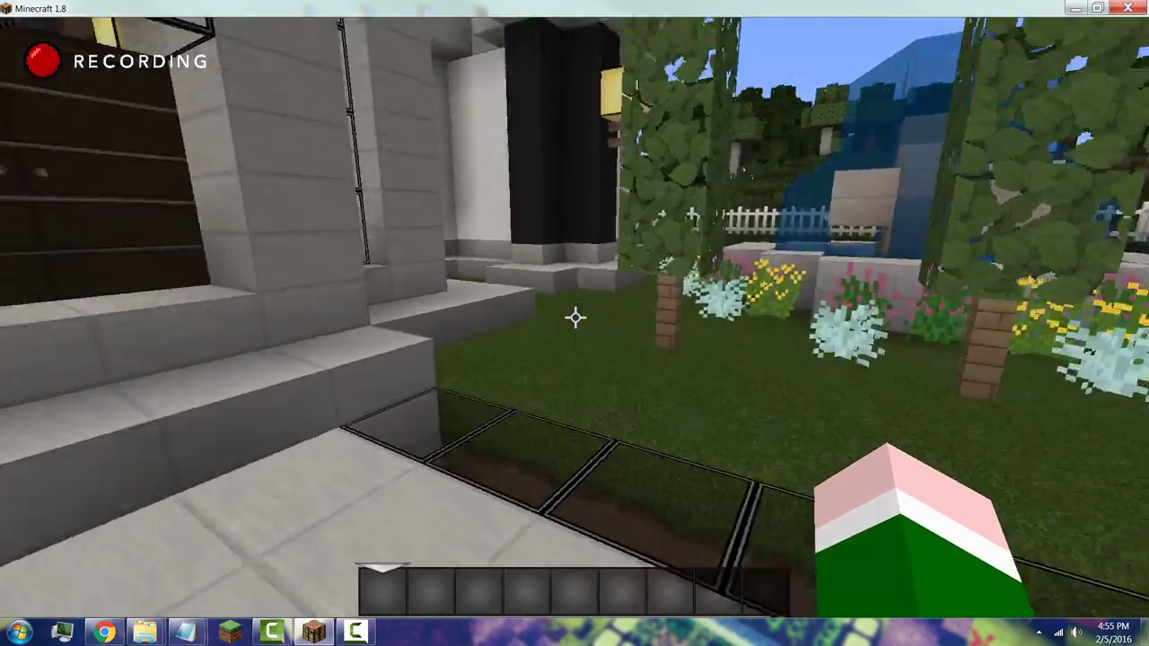
{"action": "key", "text": "Escape"}
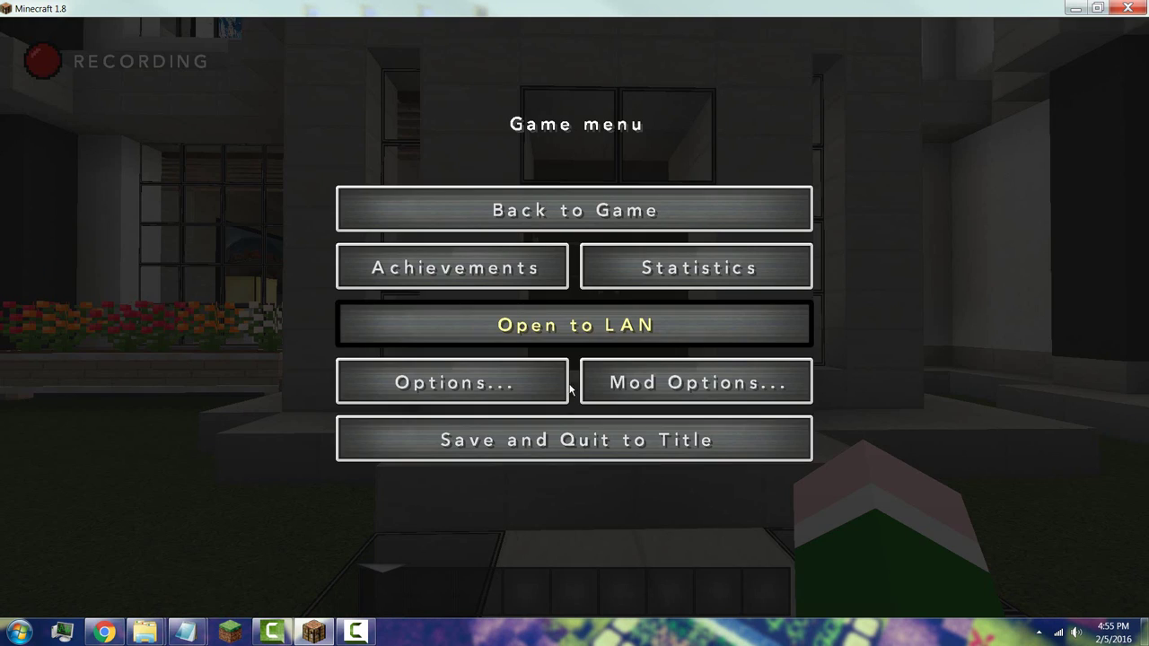
{"action": "left_click", "coordinate": [555, 438]}
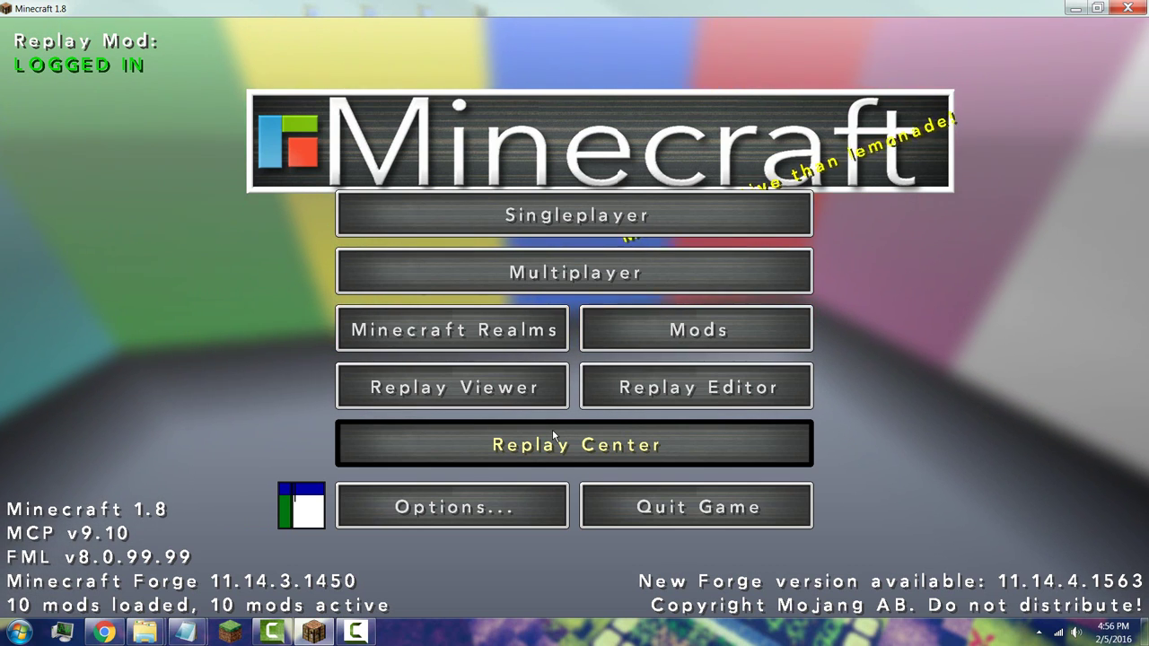
Load replay 2016_02_05_16_55_21 from the Replay Viewer
{"action": "left_click", "coordinate": [476, 387]}
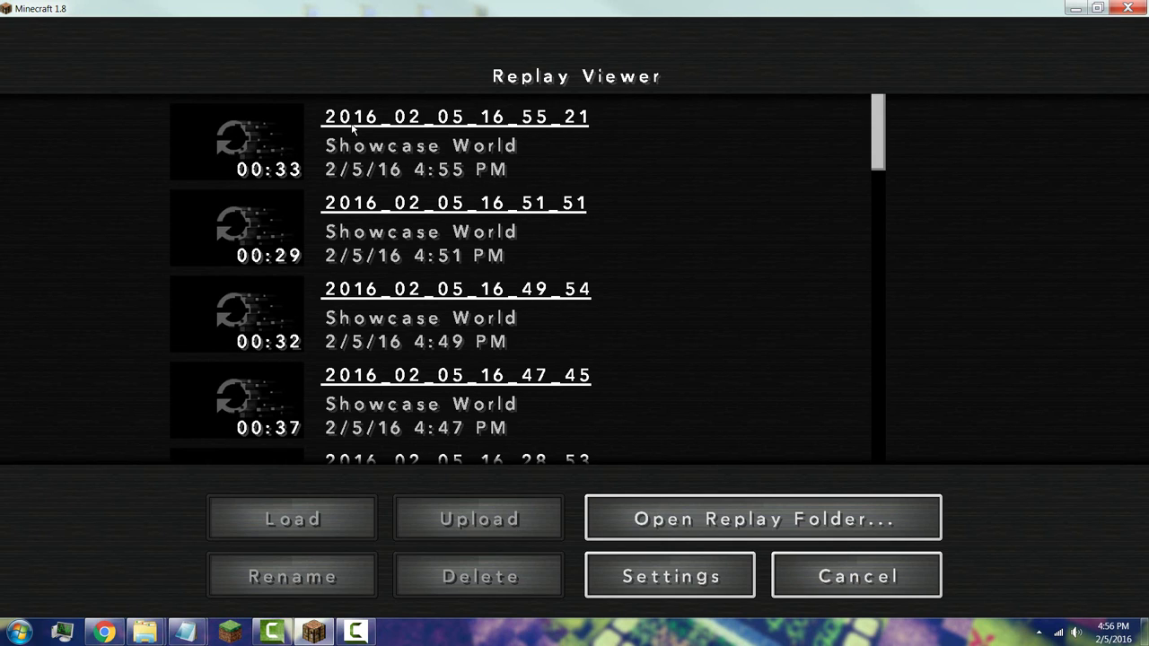
{"action": "left_click", "coordinate": [353, 129]}
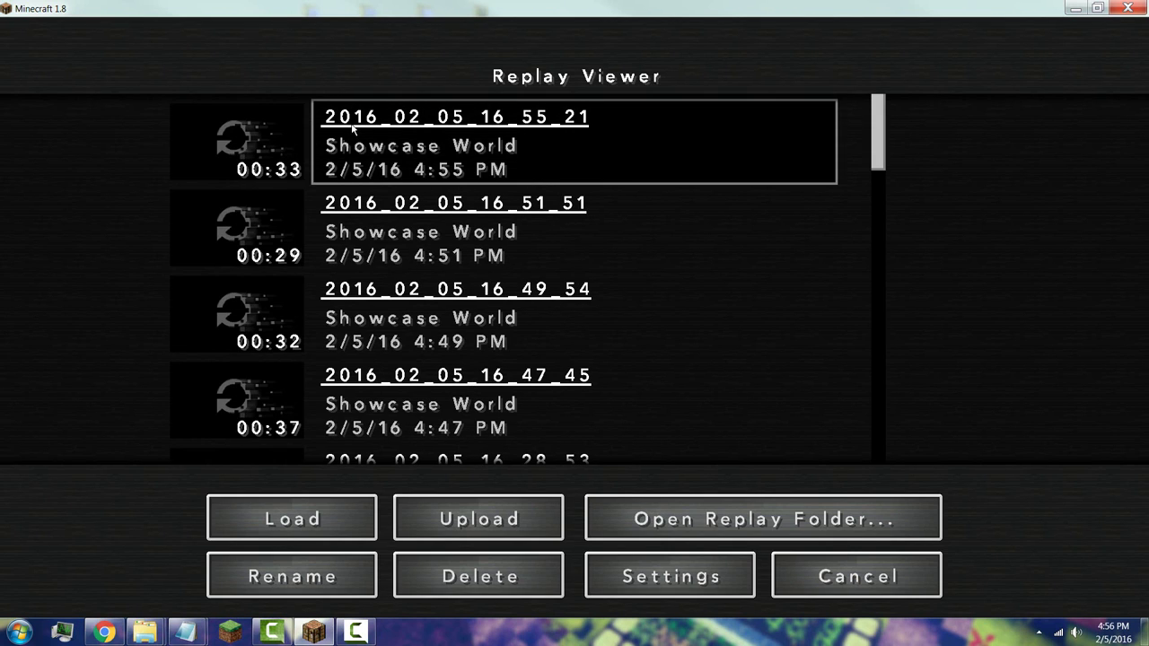
{"action": "left_click", "coordinate": [339, 520]}
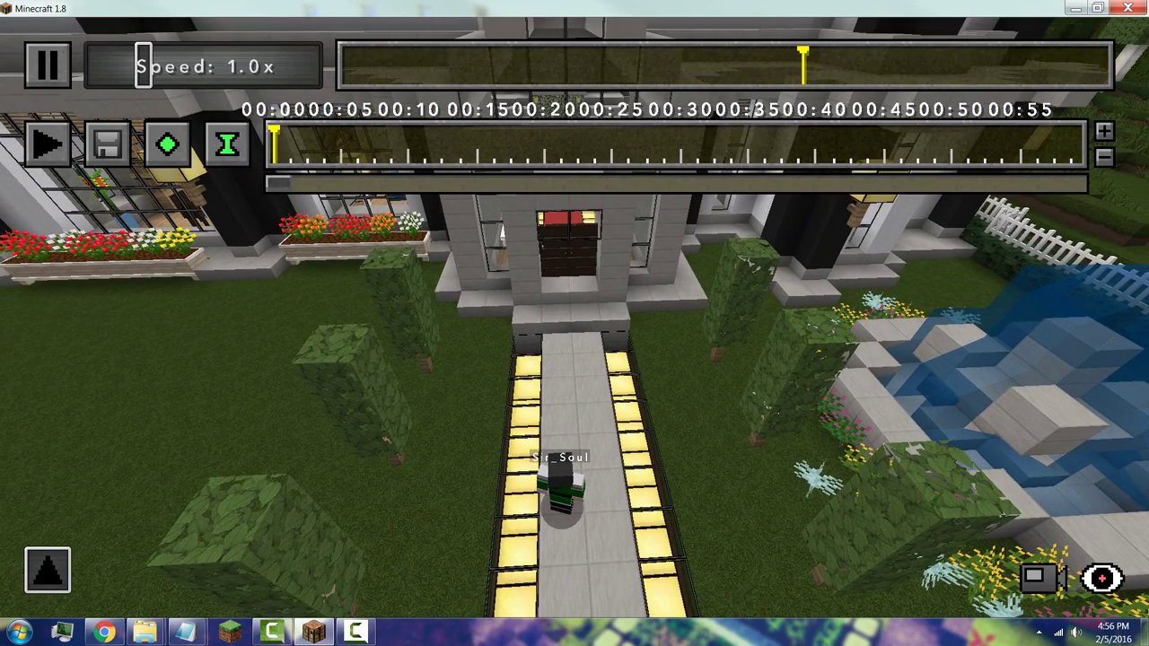
Pause the replay and add time keyframes at 00:00 and at the 00:33 end
{"action": "key", "text": "p"}
{"action": "key", "text": "w"}
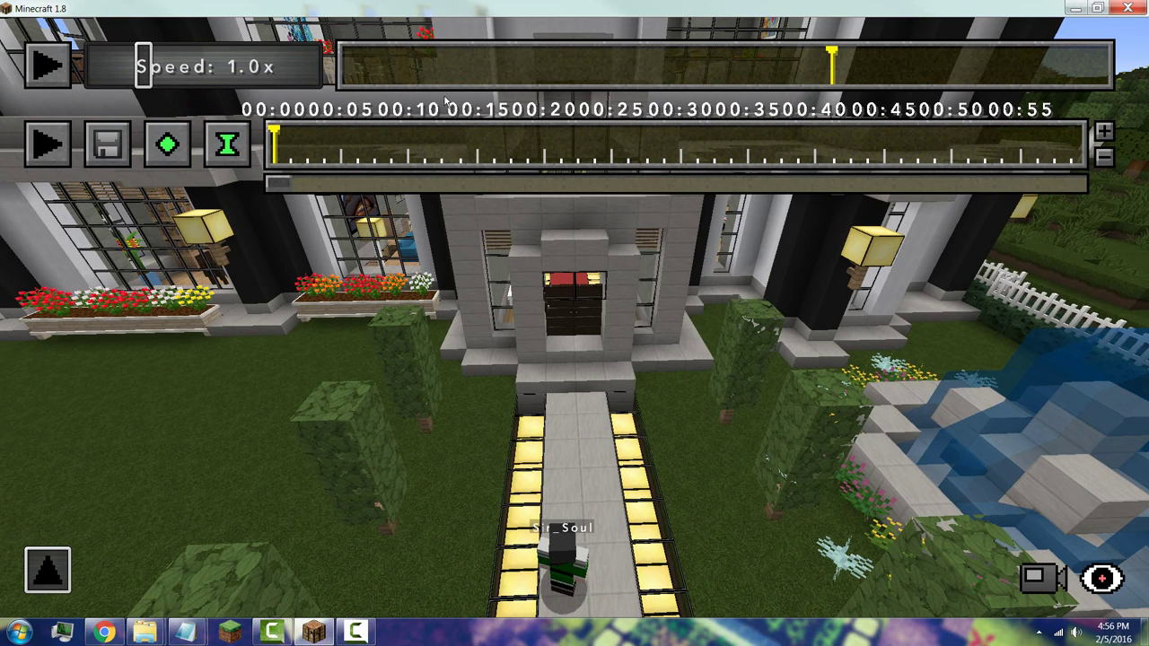
{"action": "left_click", "coordinate": [350, 71]}
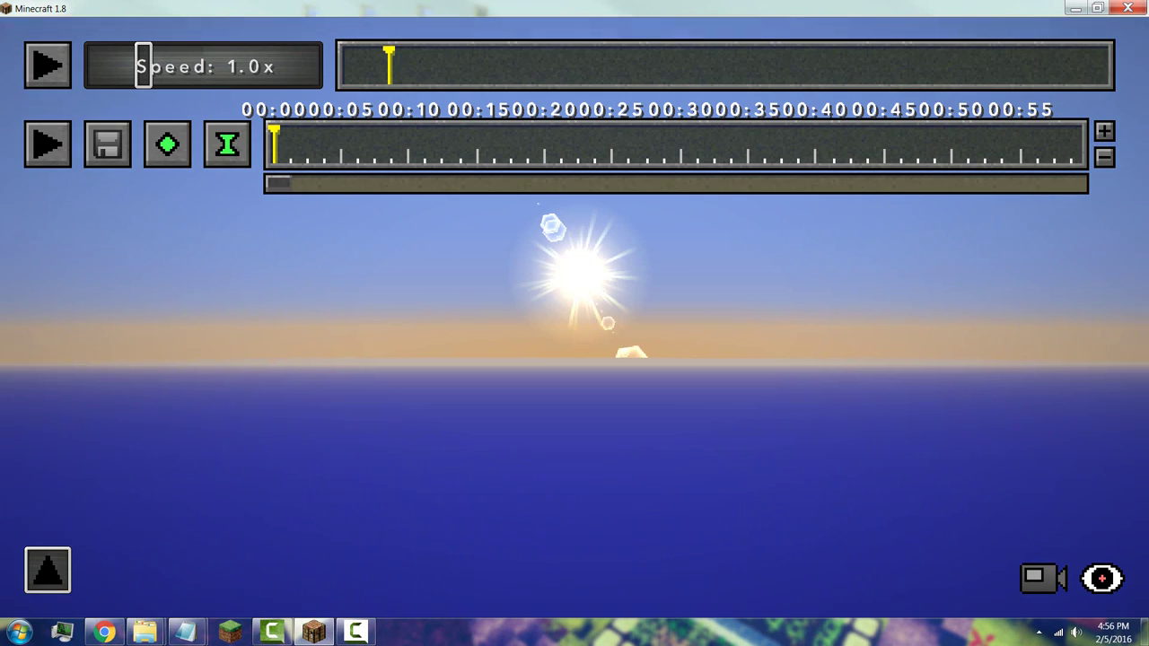
{"action": "left_click", "coordinate": [231, 158]}
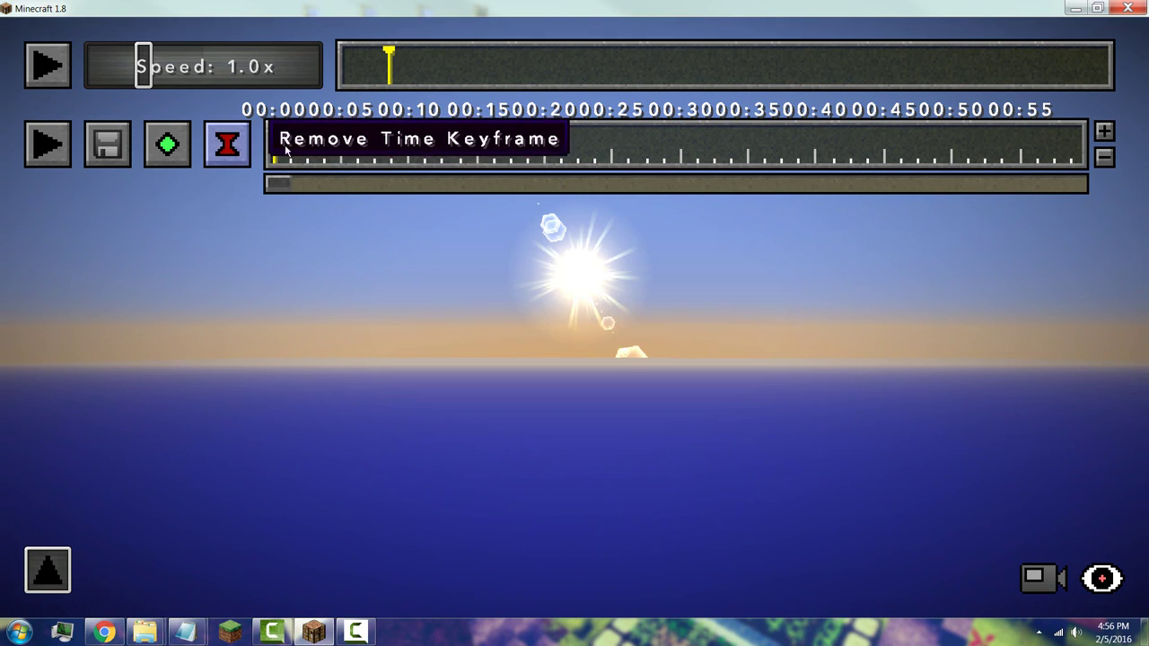
{"action": "left_click", "coordinate": [1104, 72]}
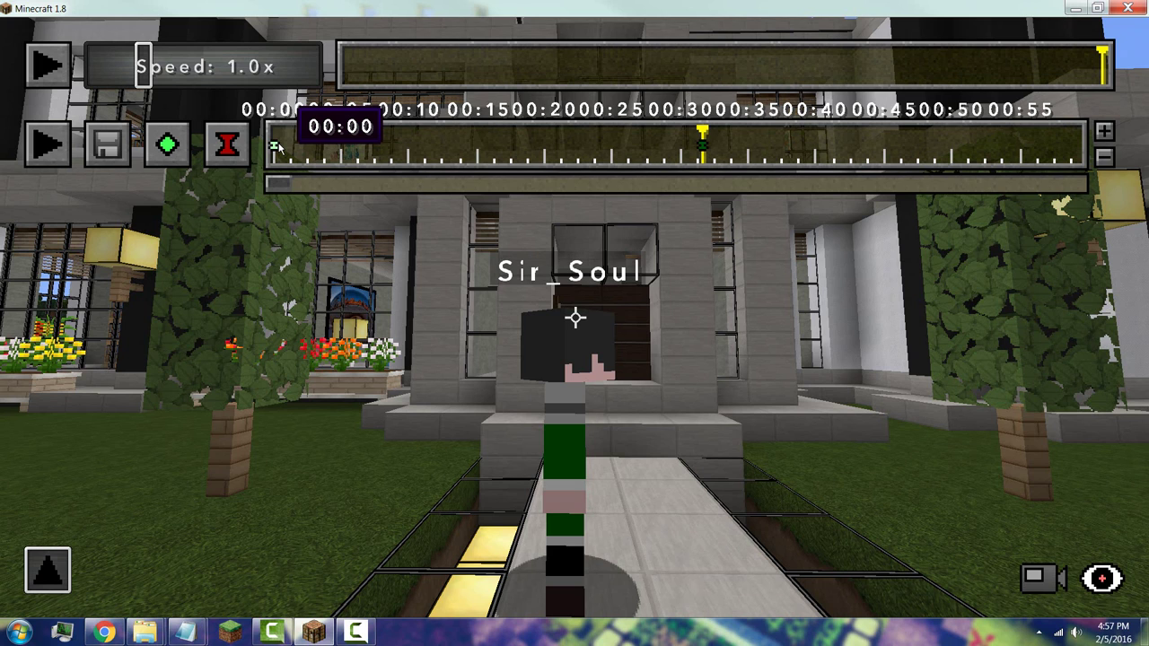
{"action": "left_click", "coordinate": [388, 66]}
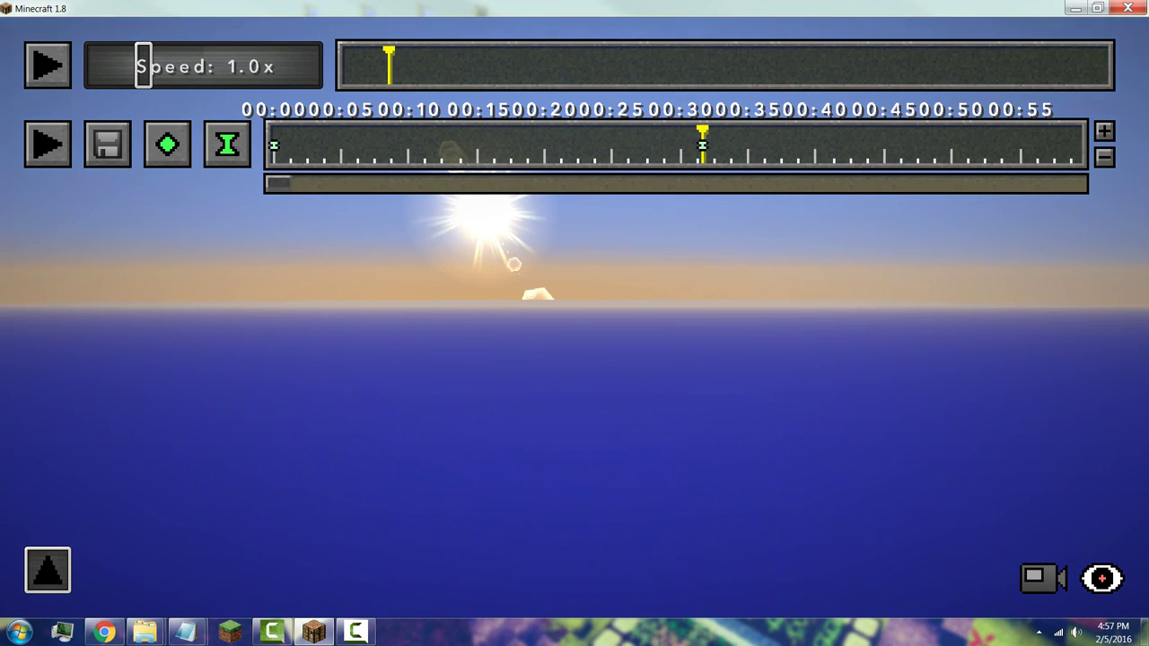
Add camera position keyframes at the house scene and at 00:10
{"action": "left_click", "coordinate": [436, 68]}
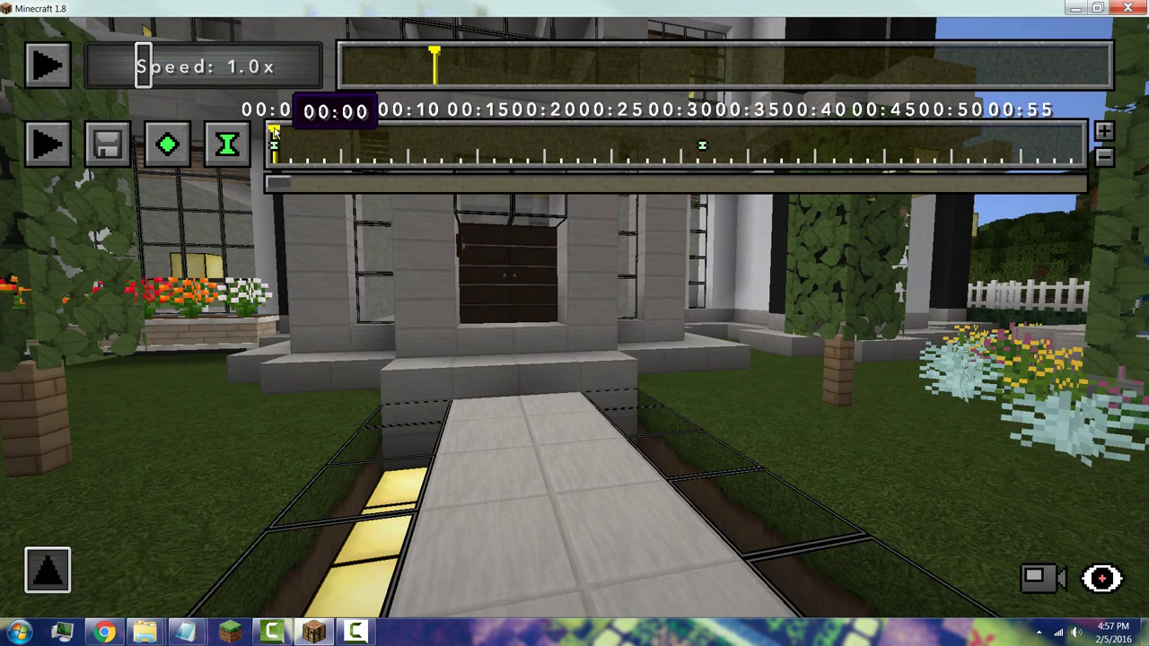
{"action": "left_click", "coordinate": [167, 144]}
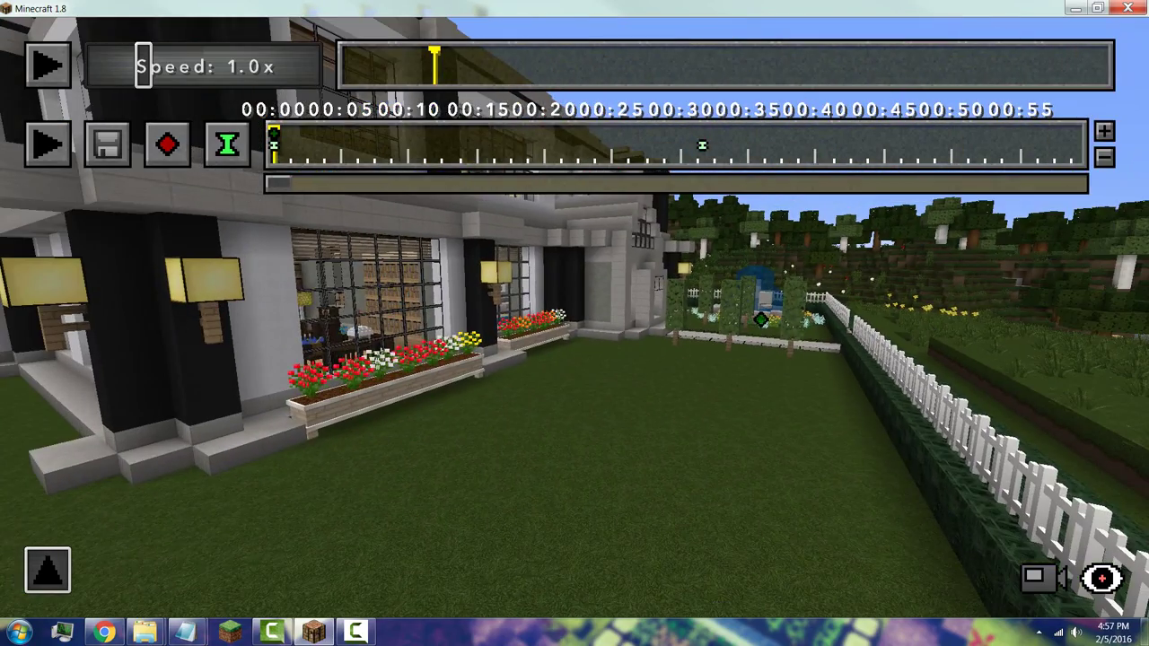
{"action": "left_click", "coordinate": [422, 144]}
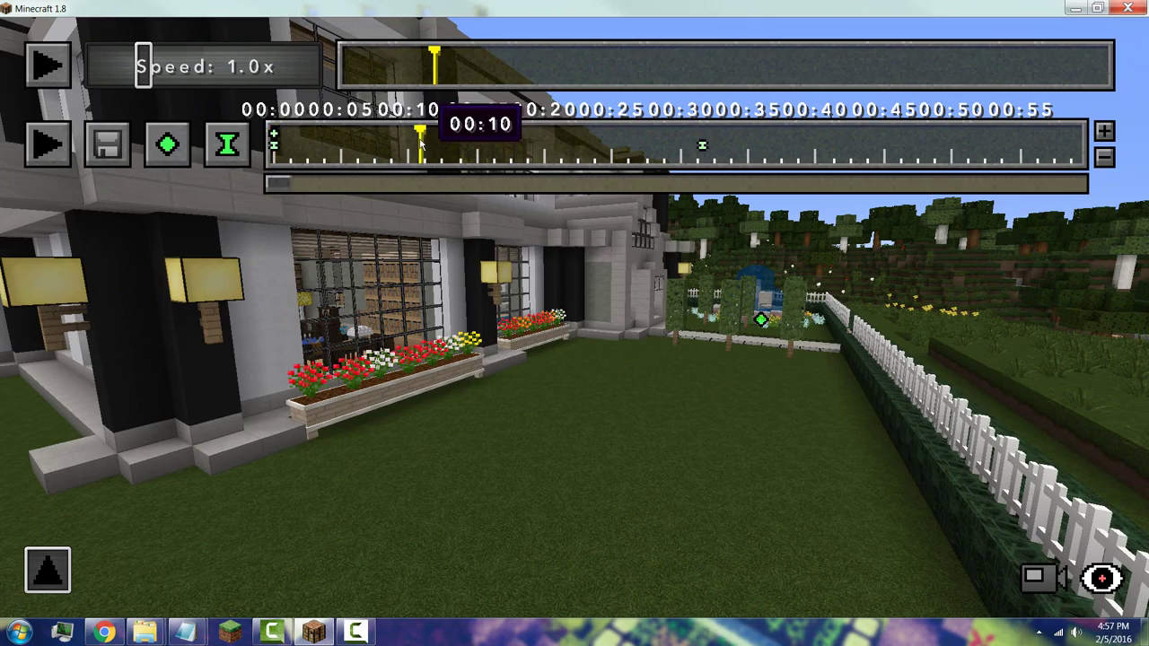
{"action": "left_click", "coordinate": [167, 143]}
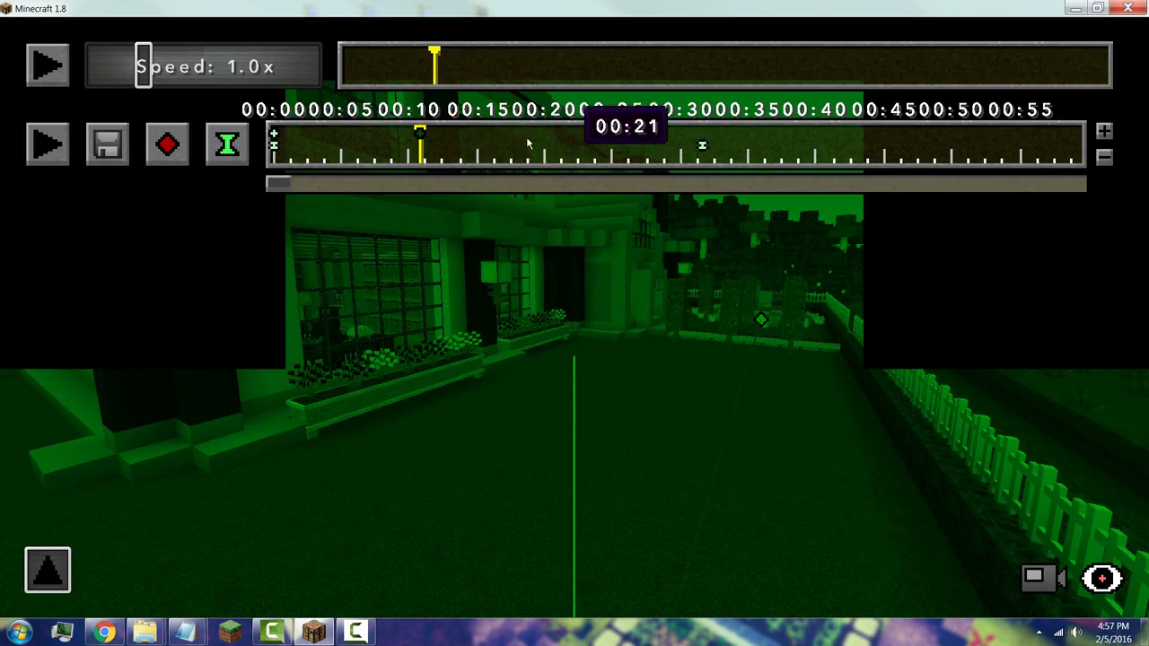
Fly the camera past the house and over the garden, then add a position keyframe at 00:15
{"action": "key", "text": "w"}
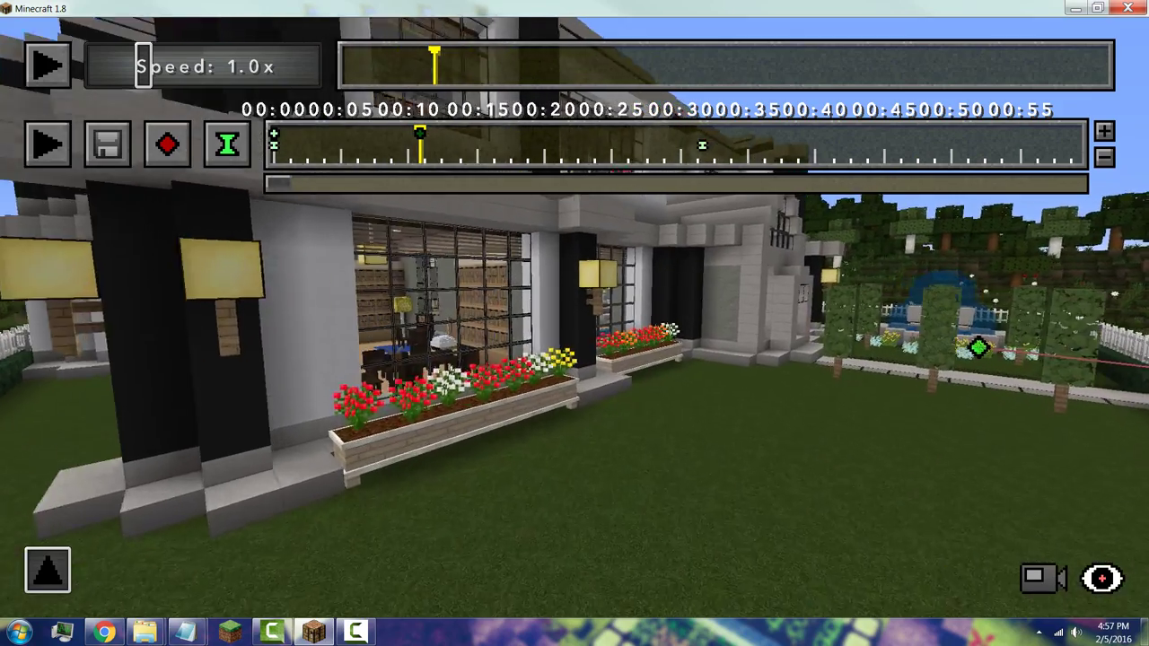
{"action": "key", "text": "w"}
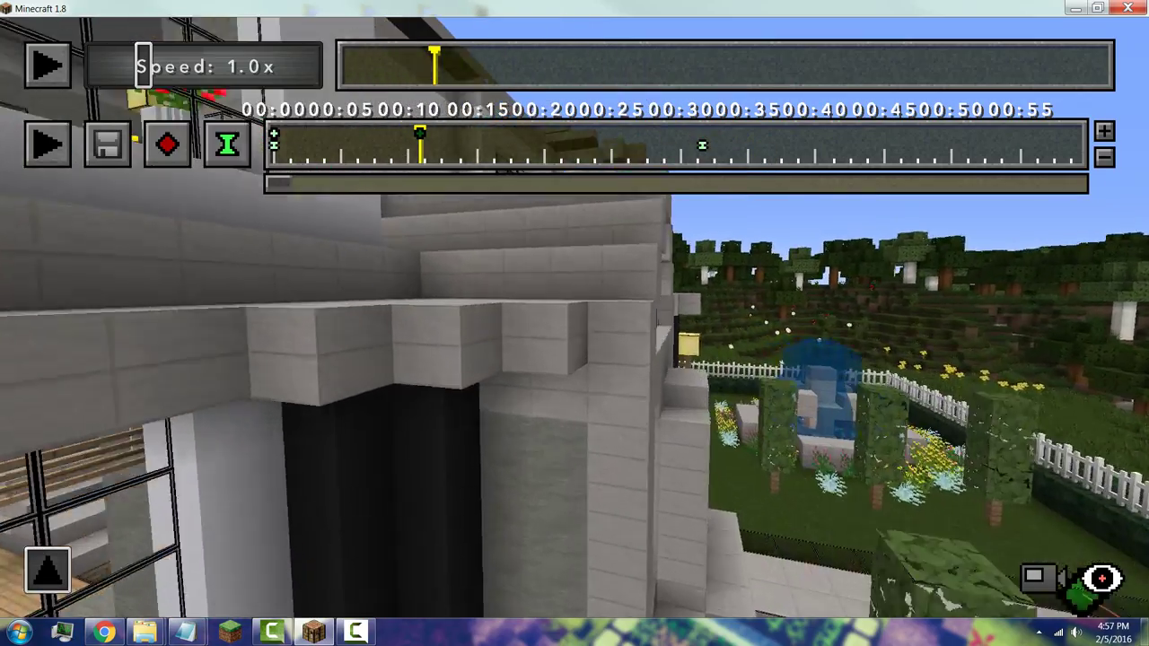
{"action": "key", "text": "w"}
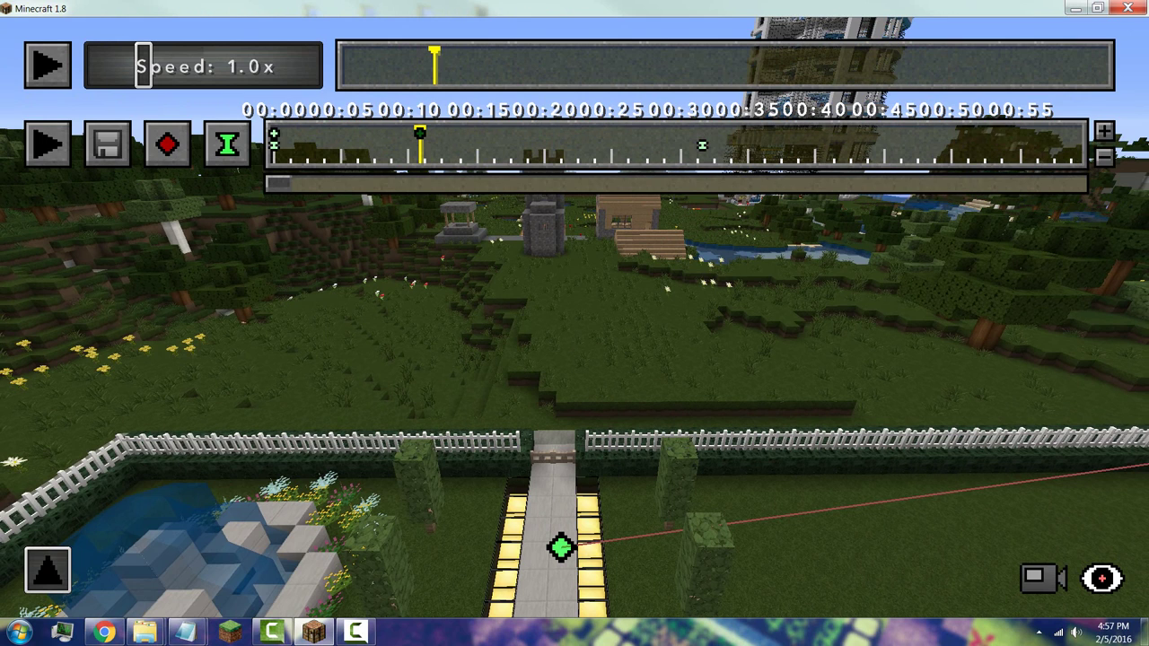
{"action": "left_click", "coordinate": [483, 155]}
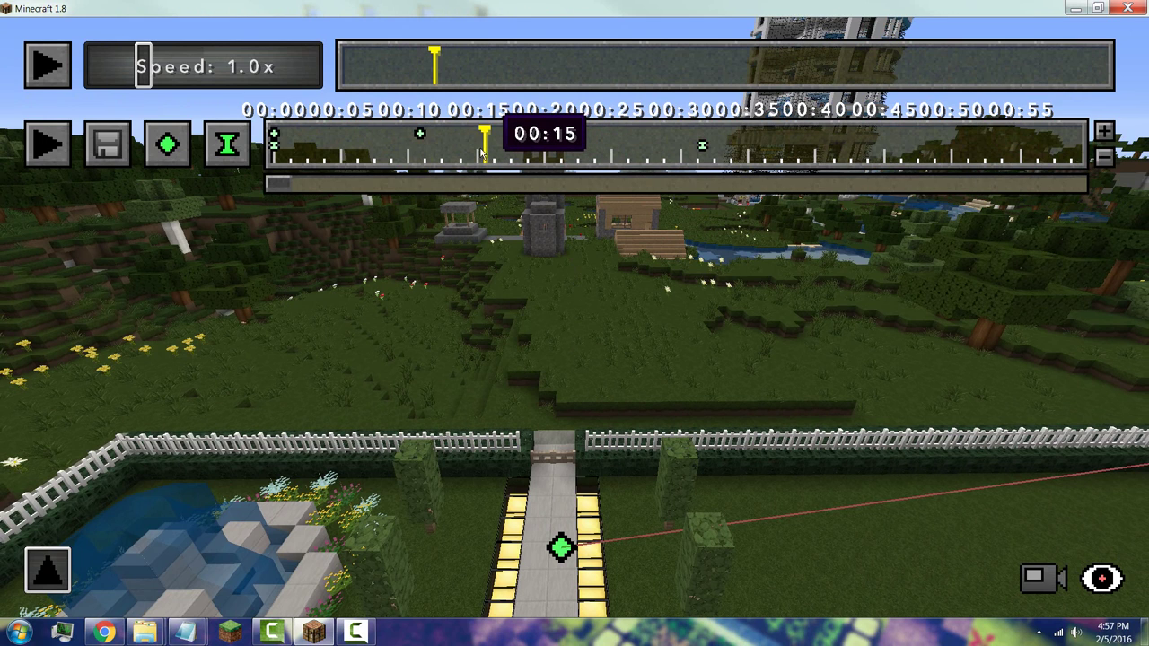
{"action": "left_click", "coordinate": [167, 144]}
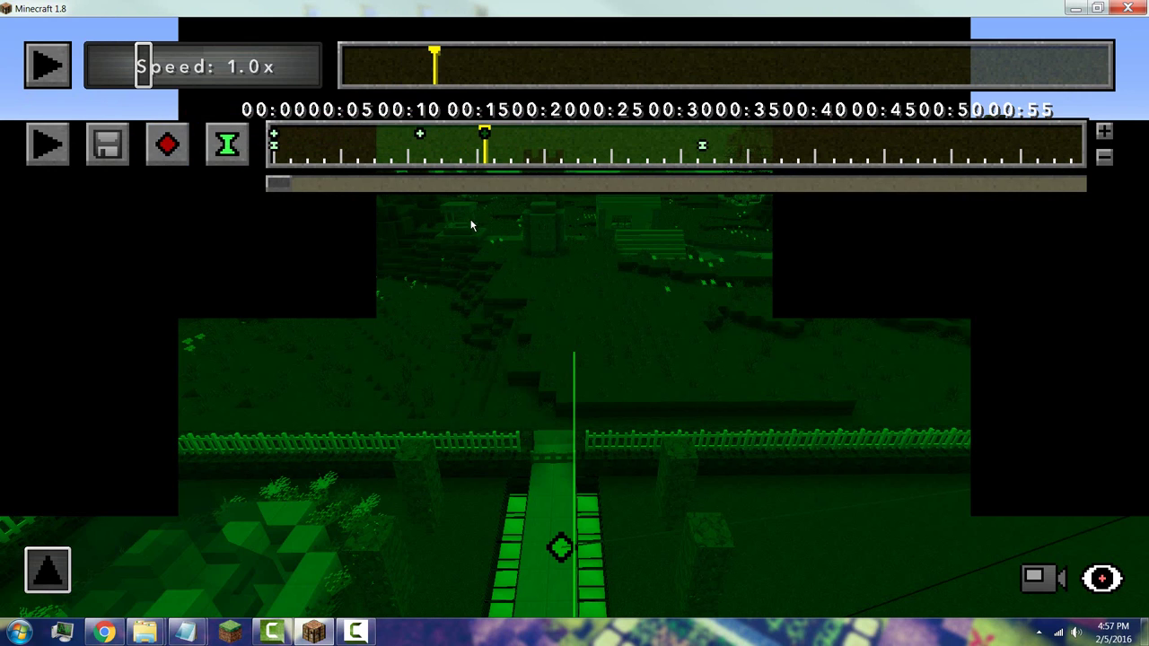
Choose Equirectangular Rendering in the camera path's video render settings
{"action": "left_click", "coordinate": [109, 145]}
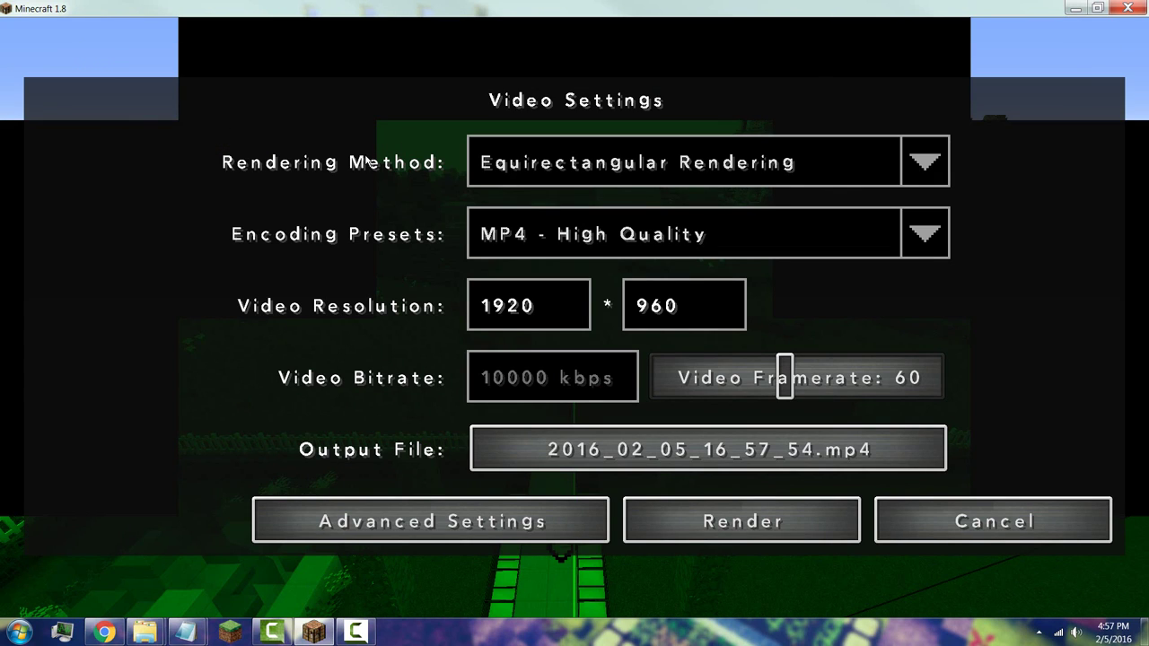
{"action": "left_click", "coordinate": [920, 162]}
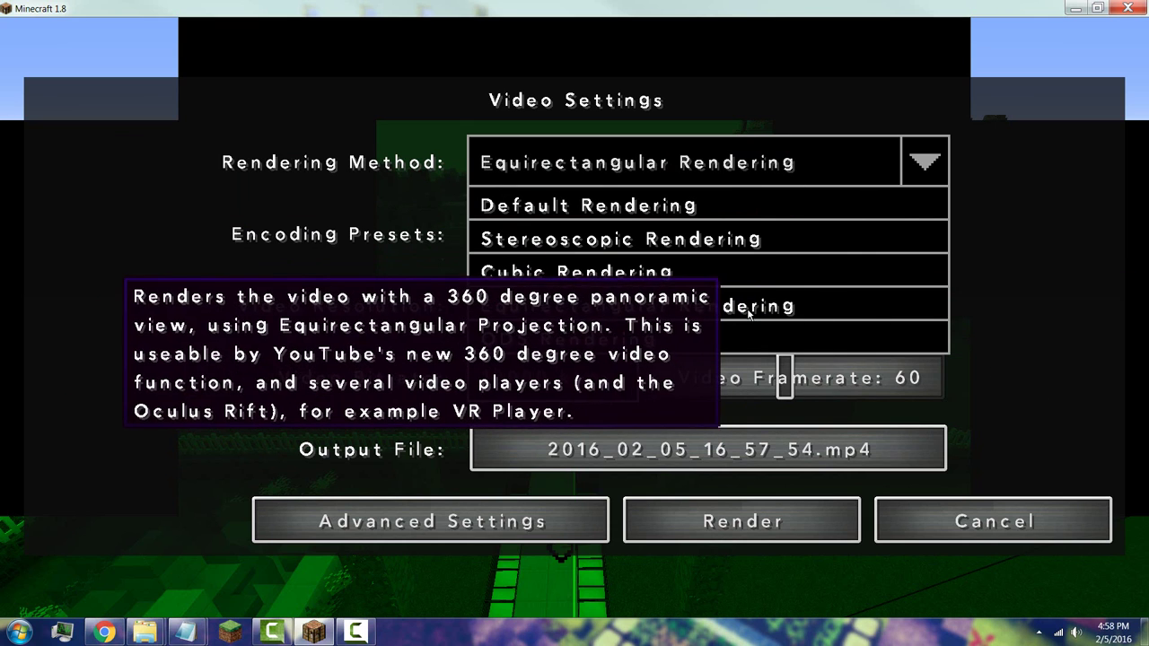
{"action": "left_click", "coordinate": [507, 306]}
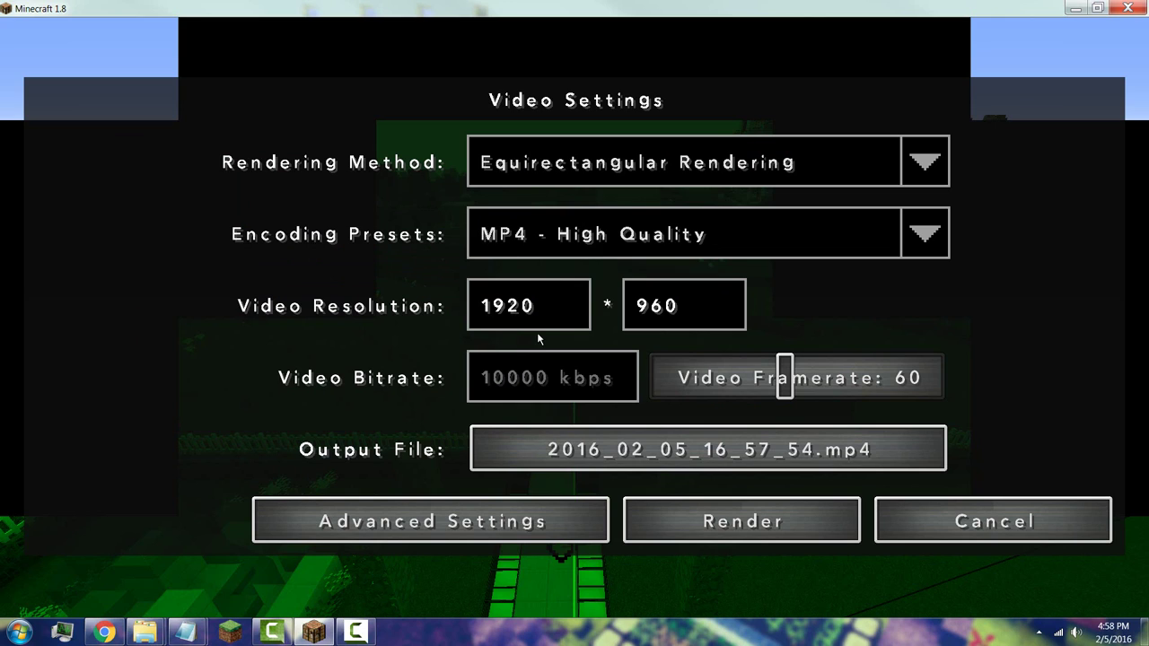
Change the video width to 2880 and back to 1920, then show the advanced settings
{"action": "left_click", "coordinate": [551, 312]}
{"action": "key", "text": "BackSpace"}
{"action": "key", "text": "BackSpace"}
{"action": "key", "text": "BackSpace"}
{"action": "key", "text": "BackSpace"}
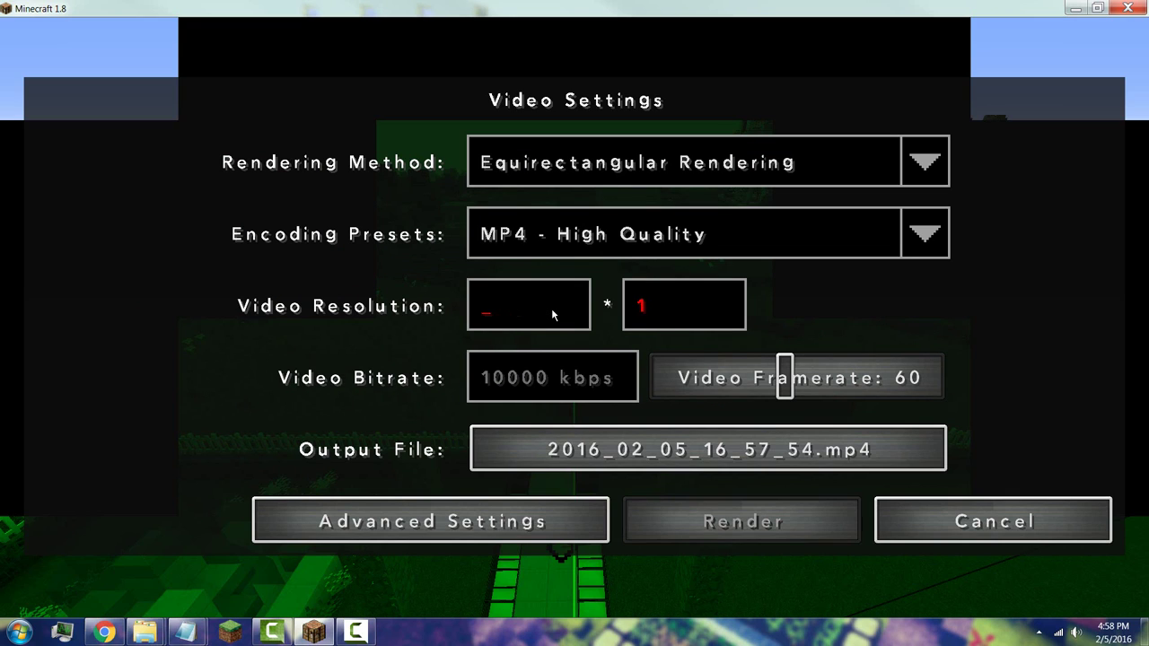
{"action": "type", "text": "2880"}
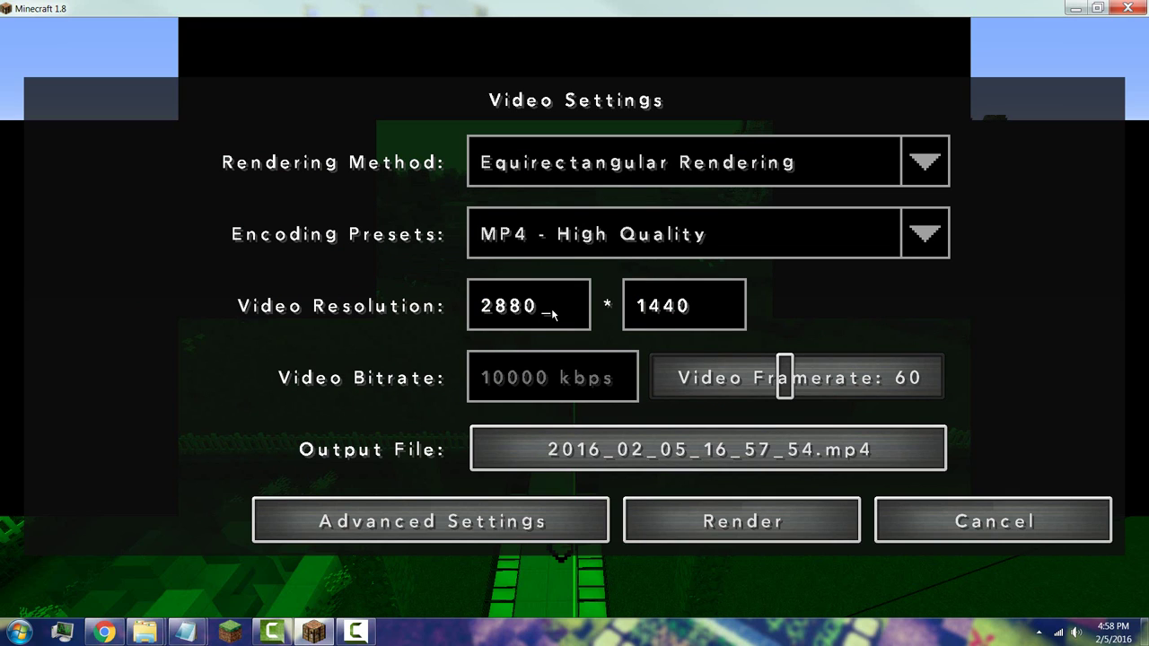
{"action": "key", "text": "BackSpace"}
{"action": "key", "text": "BackSpace"}
{"action": "key", "text": "BackSpace"}
{"action": "key", "text": "BackSpace"}
{"action": "type", "text": "1920"}
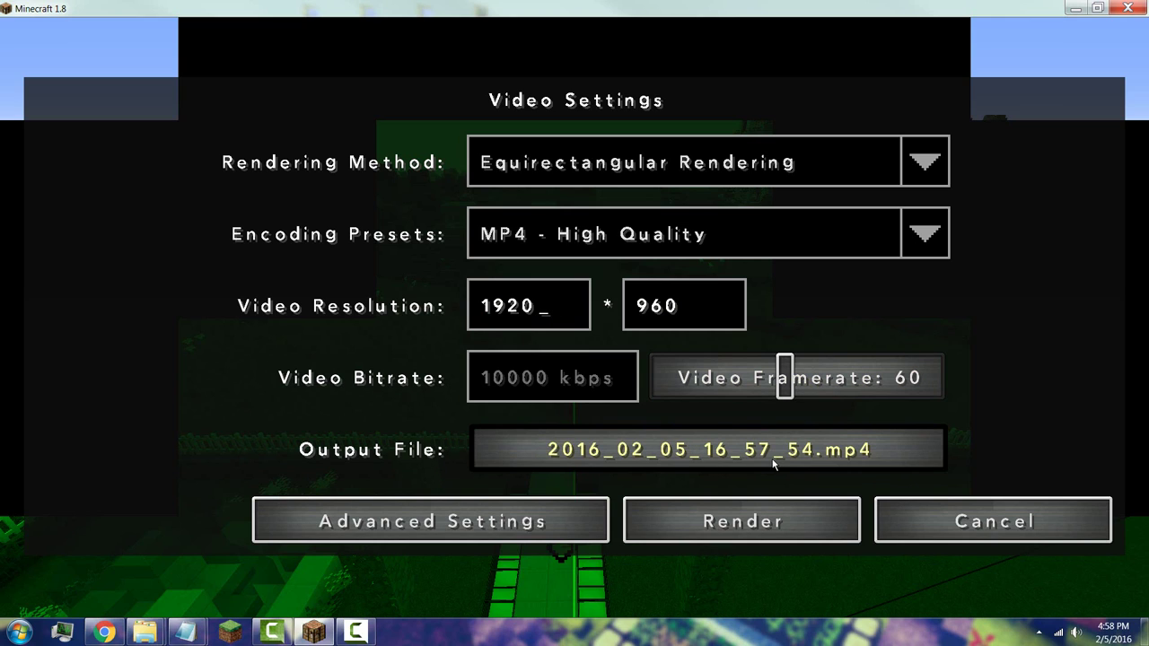
{"action": "left_click", "coordinate": [504, 520]}
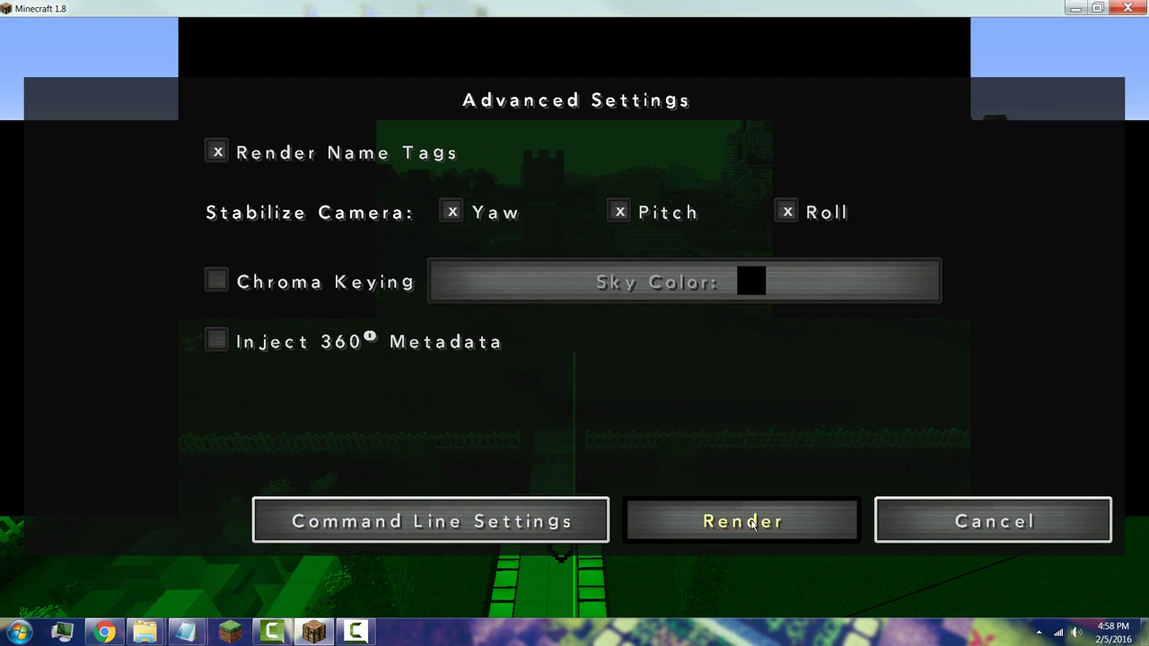
Dismiss the failed render and return to the Command Line Settings of the render options
{"action": "left_click", "coordinate": [753, 524]}
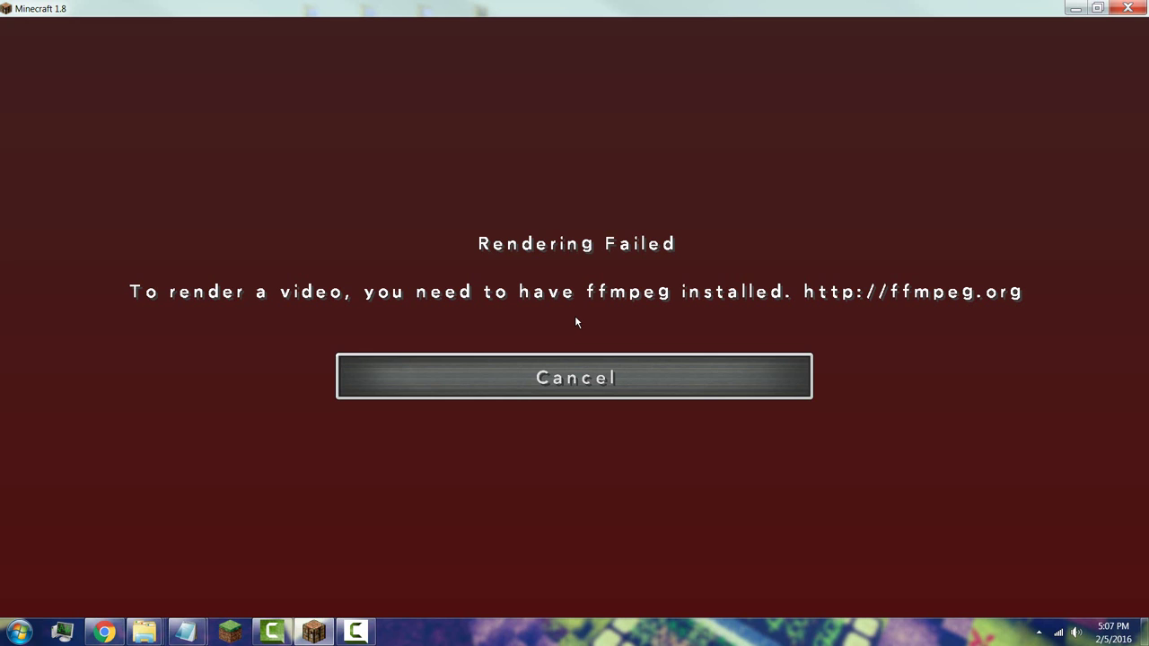
{"action": "left_click", "coordinate": [563, 380]}
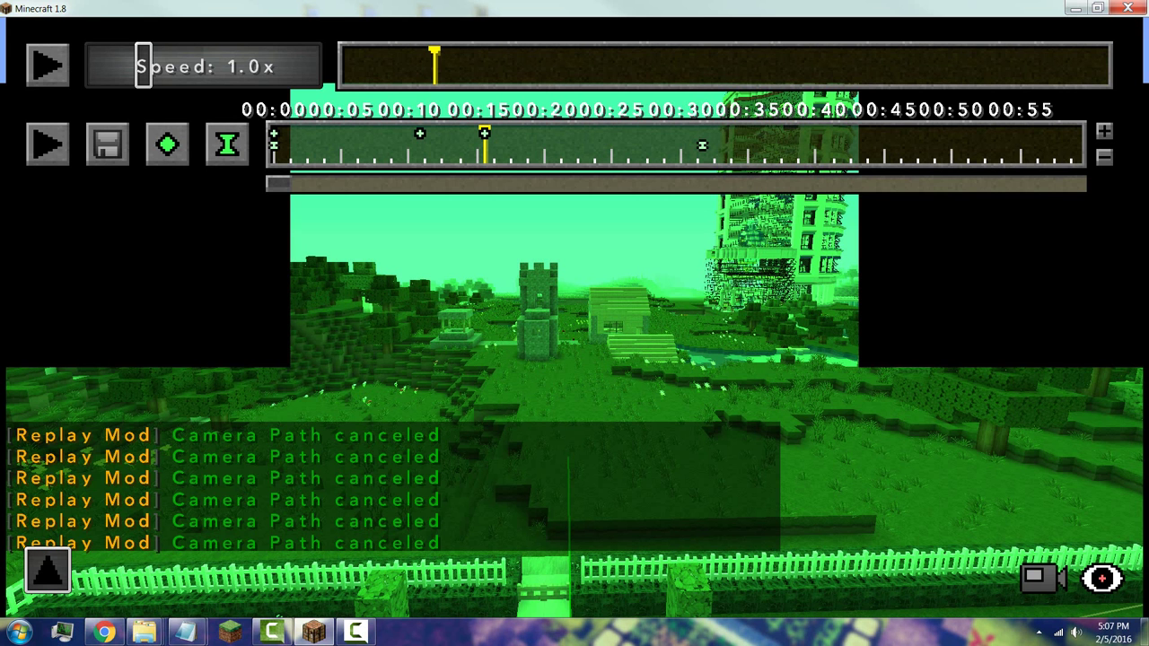
{"action": "left_click", "coordinate": [107, 145]}
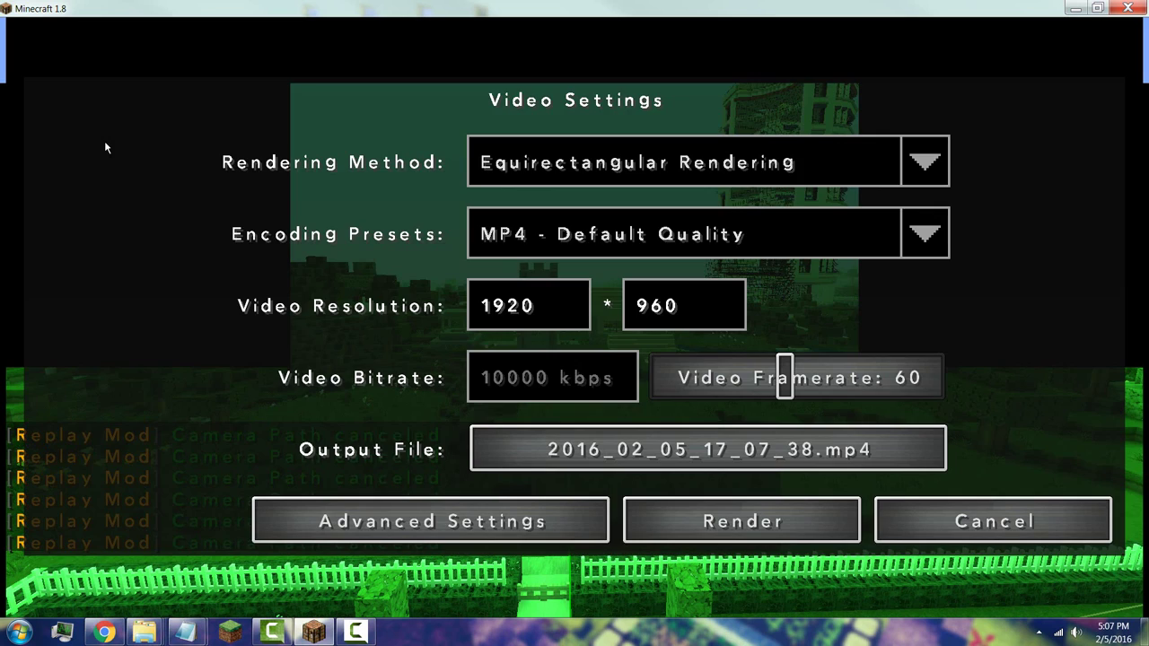
{"action": "left_click", "coordinate": [411, 521]}
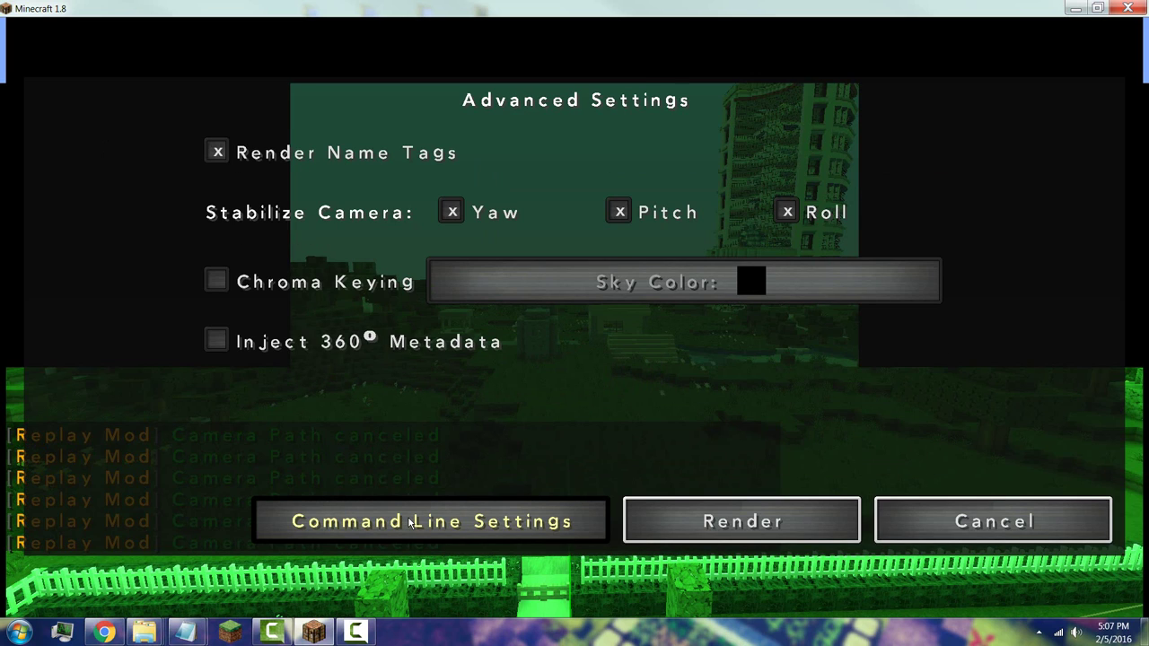
{"action": "left_click", "coordinate": [412, 522]}
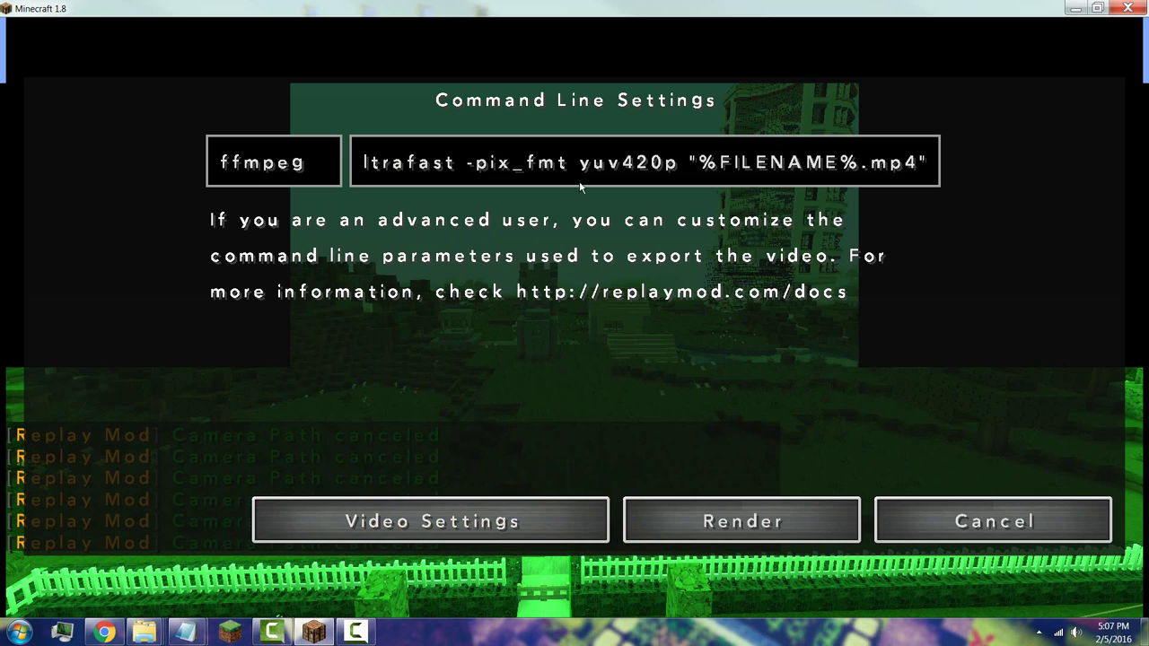
Erase the ffmpeg executable entry so the field is blank
{"action": "left_click", "coordinate": [306, 172]}
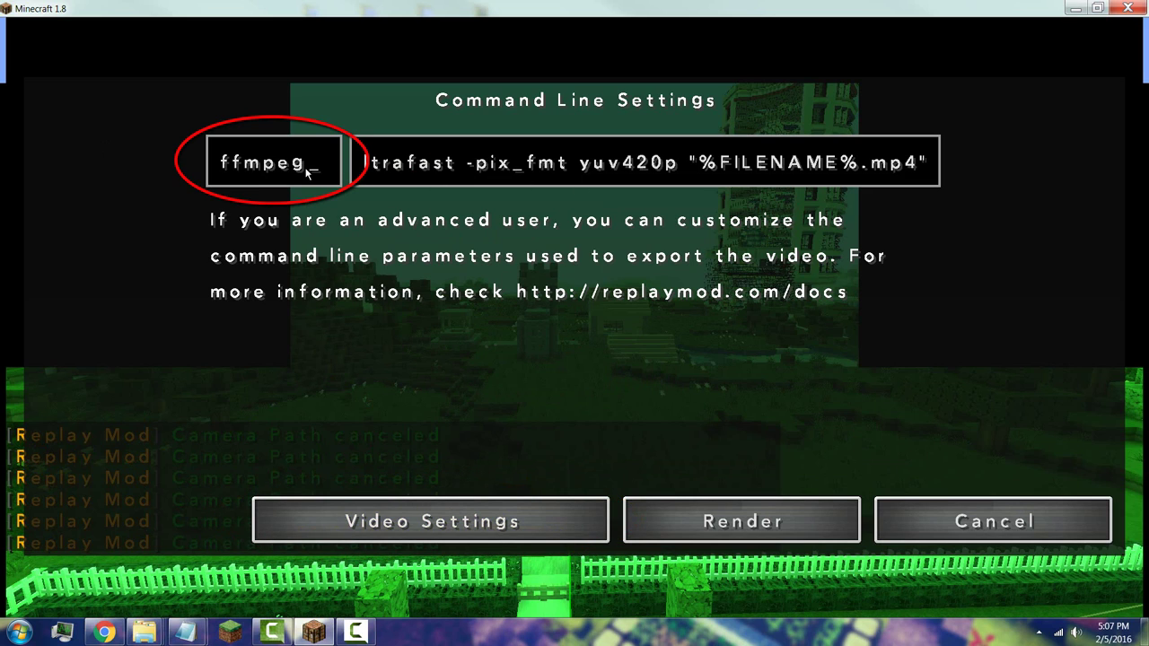
{"action": "key", "text": "BackSpace"}
{"action": "key", "text": "BackSpace"}
{"action": "key", "text": "BackSpace"}
{"action": "key", "text": "BackSpace"}
{"action": "key", "text": "BackSpace"}
{"action": "key", "text": "BackSpace"}
{"action": "mouse_move", "coordinate": [151, 637]}
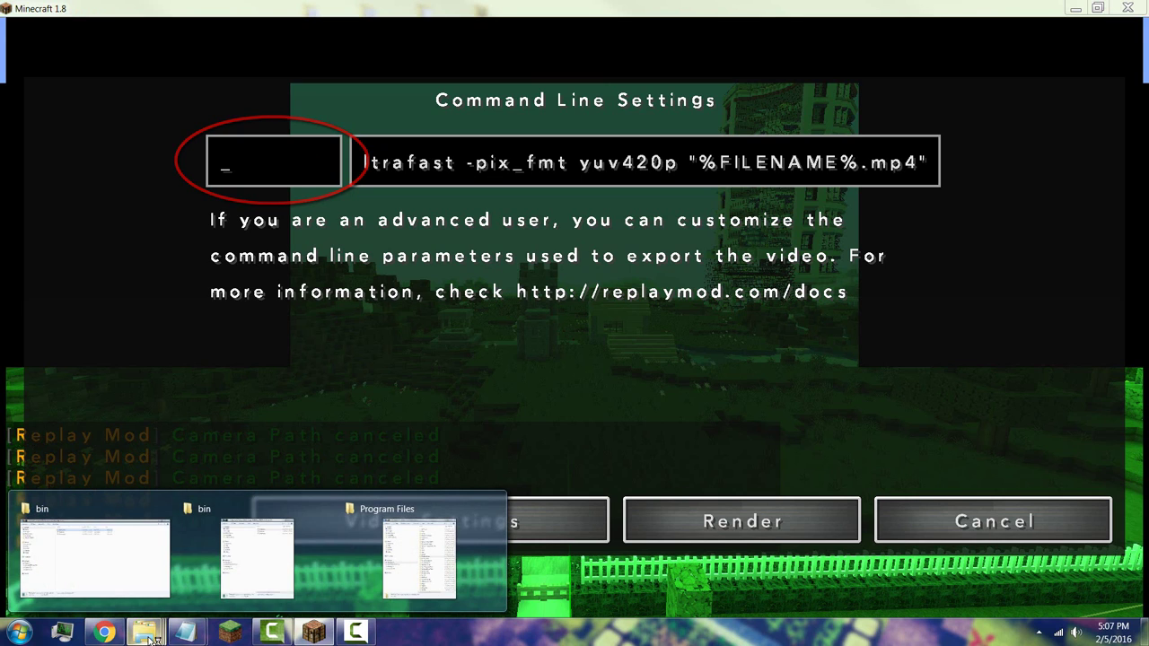
Navigate into the ffmpeg build's bin folder and select ffmpeg.exe
{"action": "left_click", "coordinate": [195, 545]}
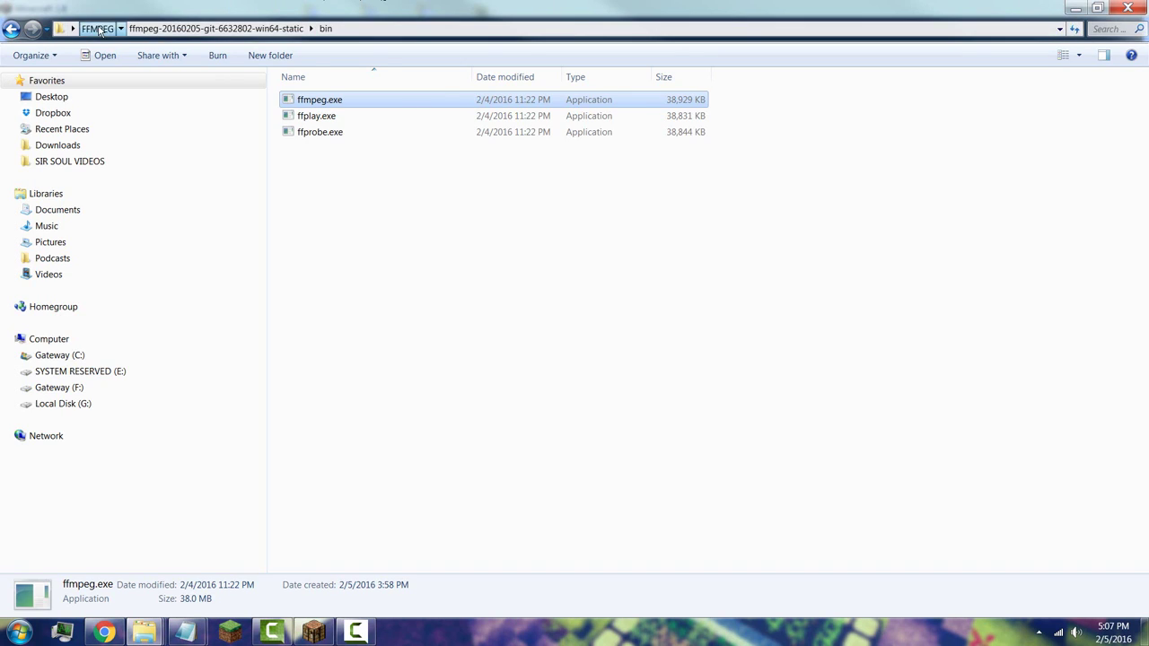
{"action": "left_click", "coordinate": [99, 30]}
{"action": "double_click", "coordinate": [350, 105]}
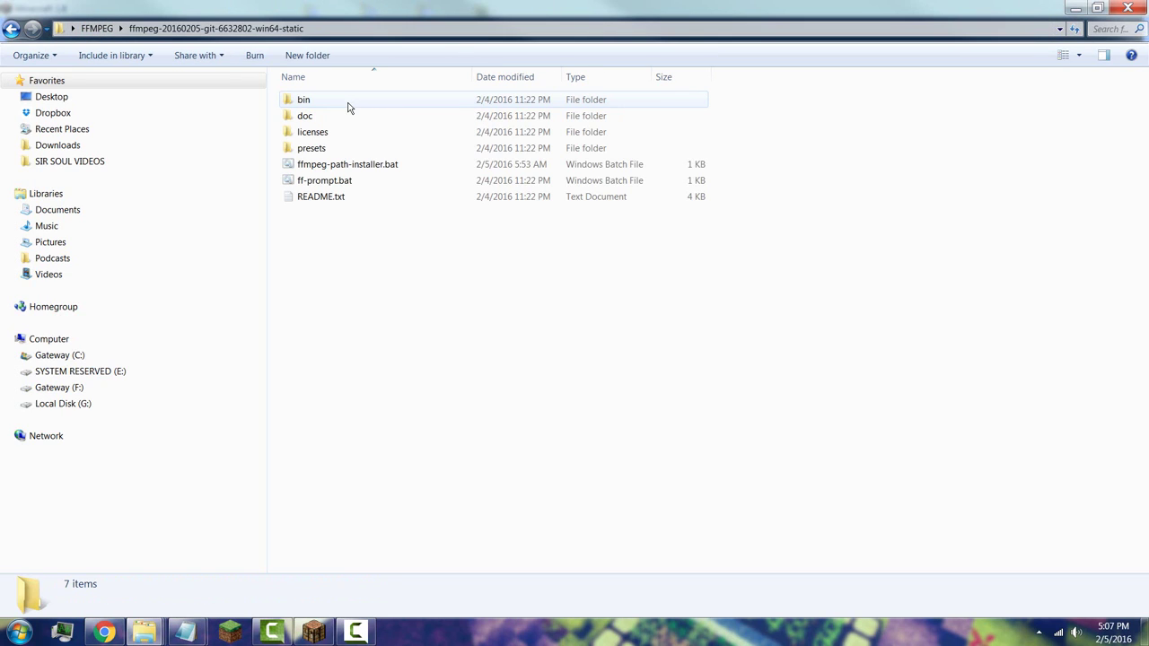
{"action": "left_click", "coordinate": [324, 103]}
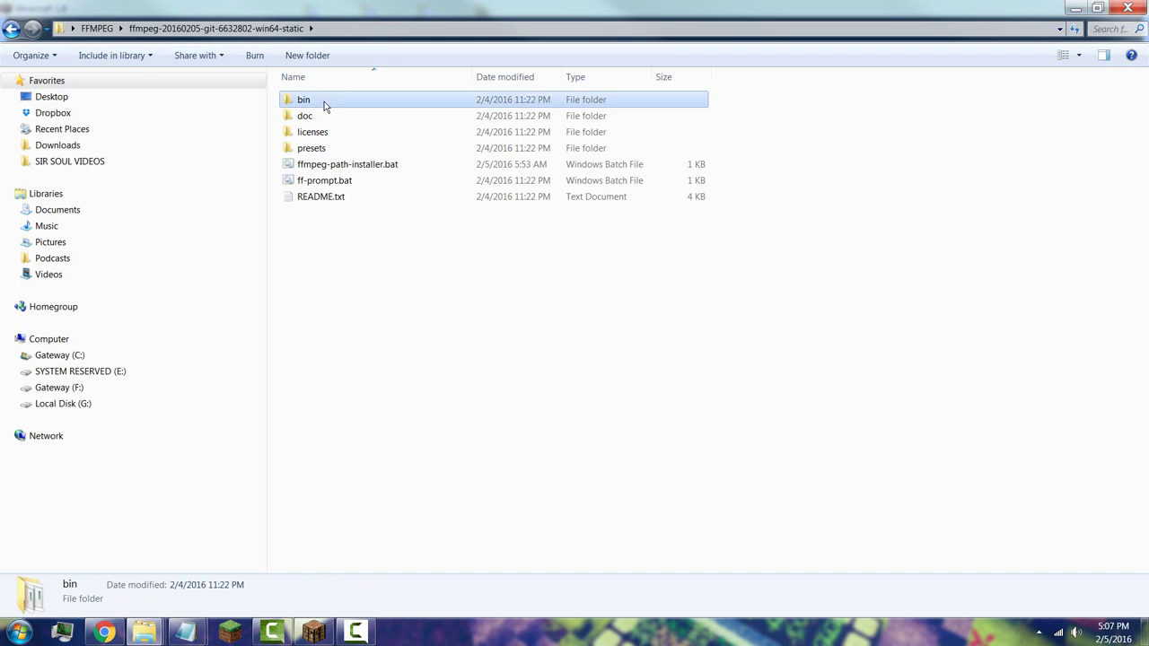
{"action": "double_click", "coordinate": [324, 101]}
{"action": "left_click", "coordinate": [325, 105]}
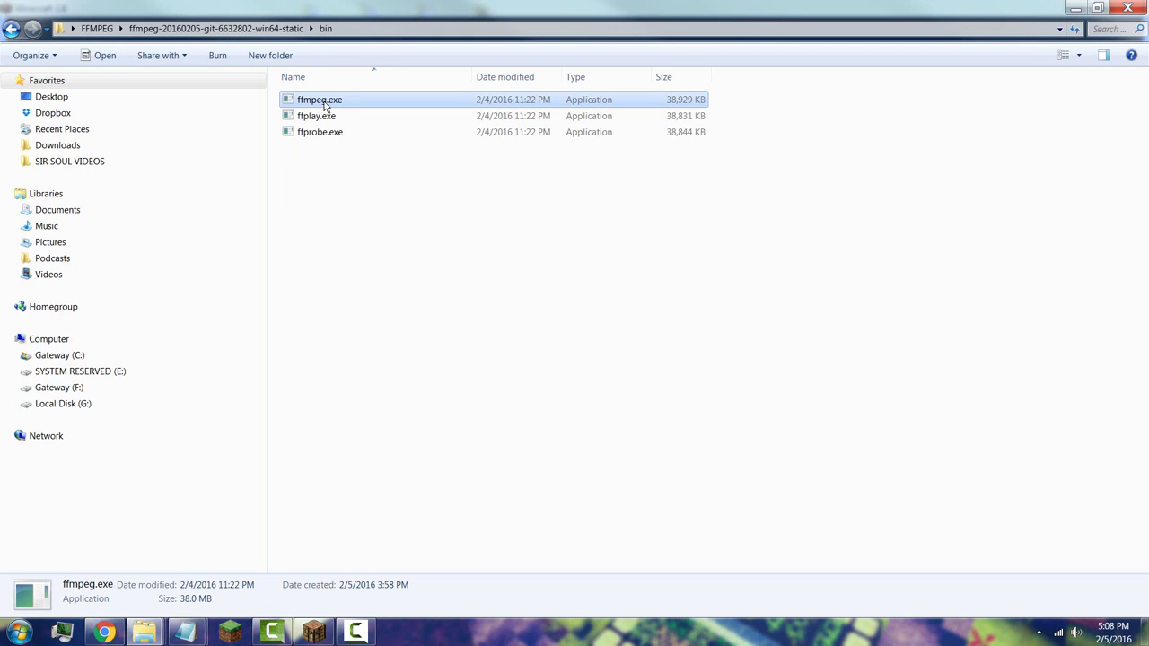
Build the full bin\ffmpeg.exe path in the address bar, select it, and return to Minecraft
{"action": "left_click", "coordinate": [358, 32]}
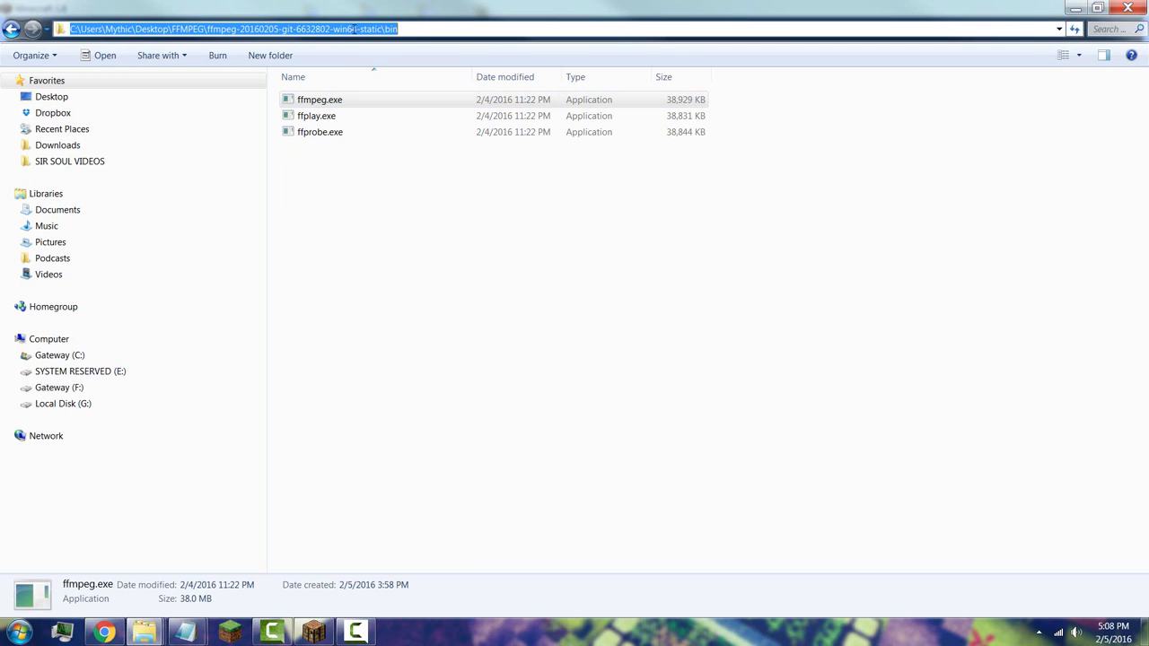
{"action": "left_click", "coordinate": [412, 29]}
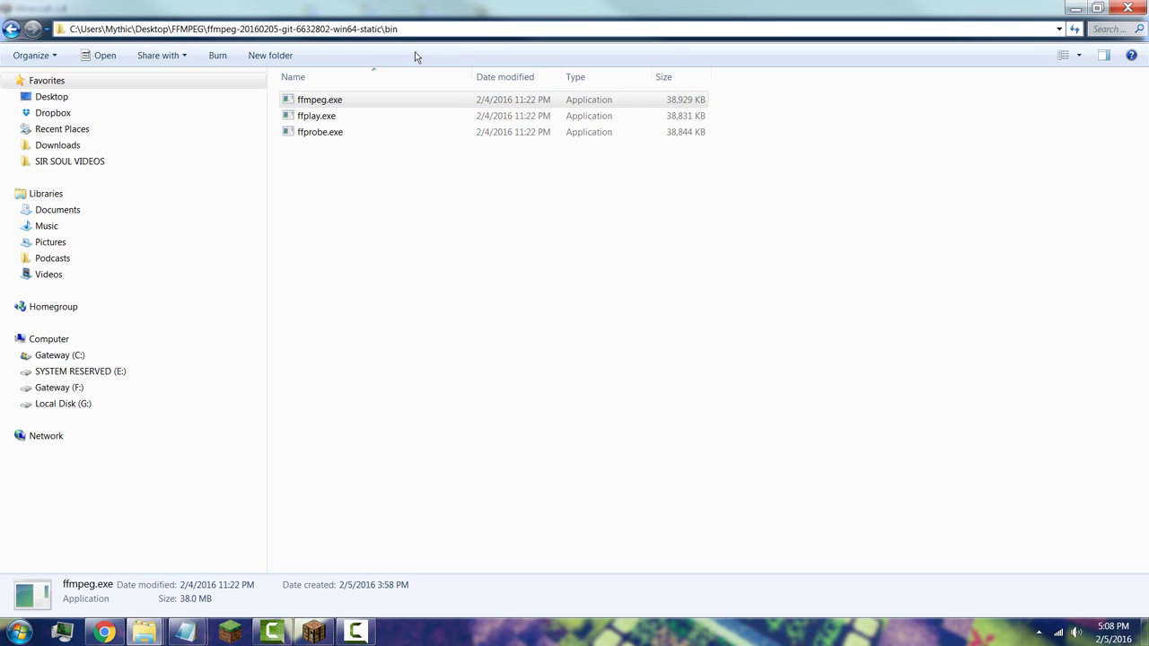
{"action": "type", "text": "\\"}
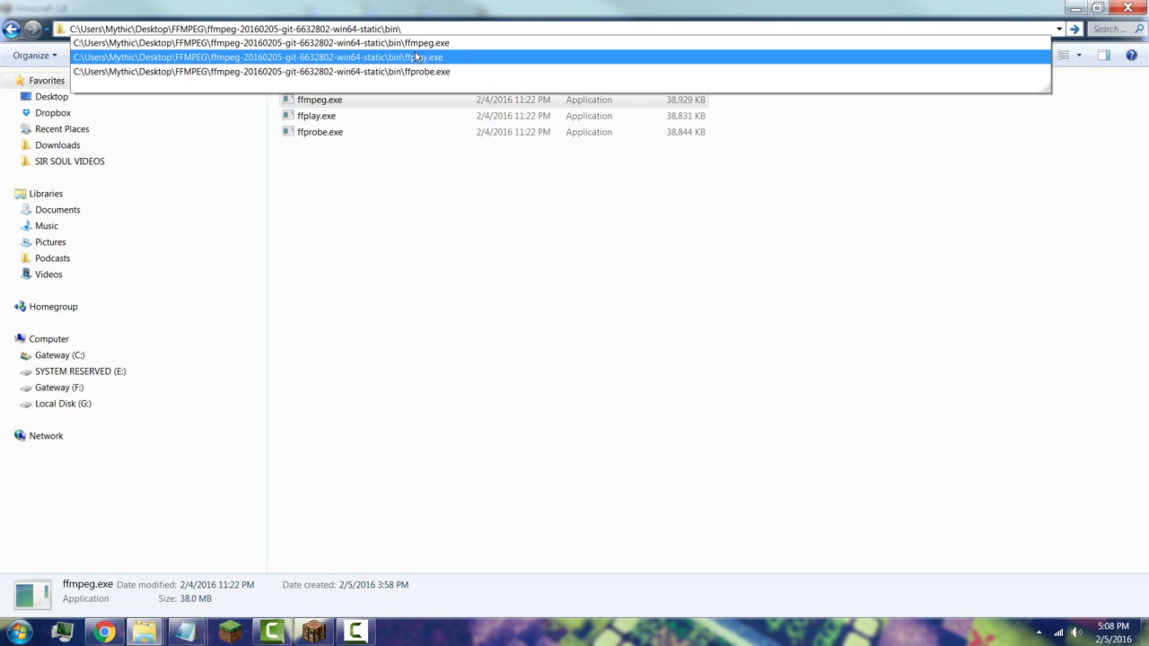
{"action": "type", "text": "ffm"}
{"action": "type", "text": "peg"}
{"action": "type", "text": ".exe"}
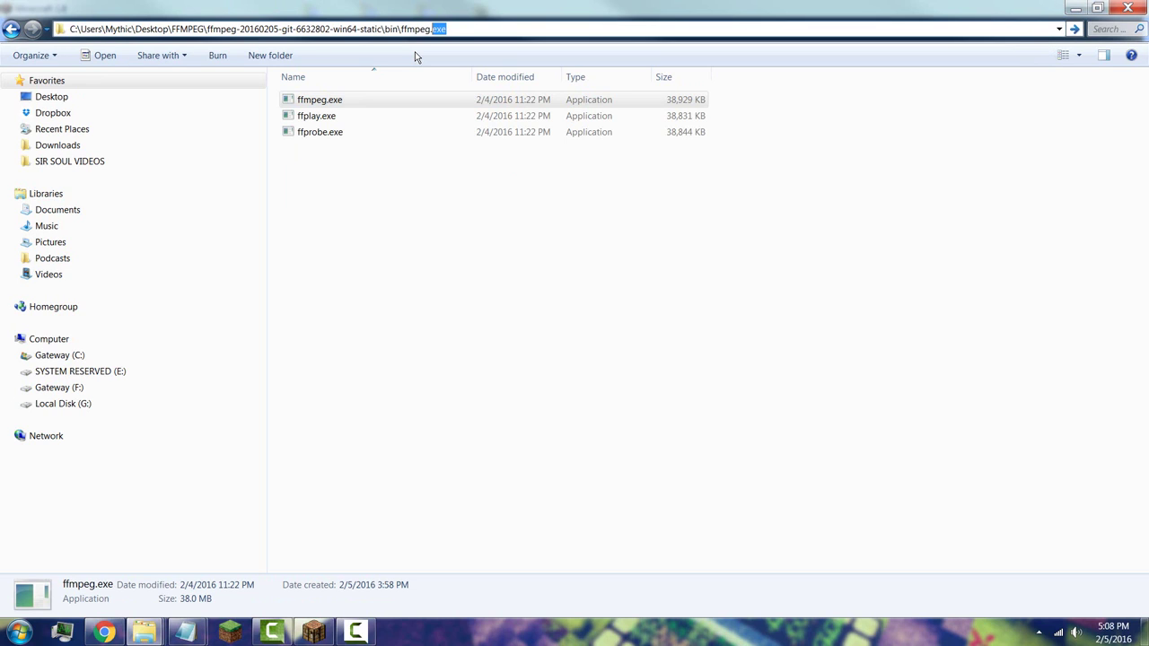
{"action": "key", "text": "ctrl+a"}
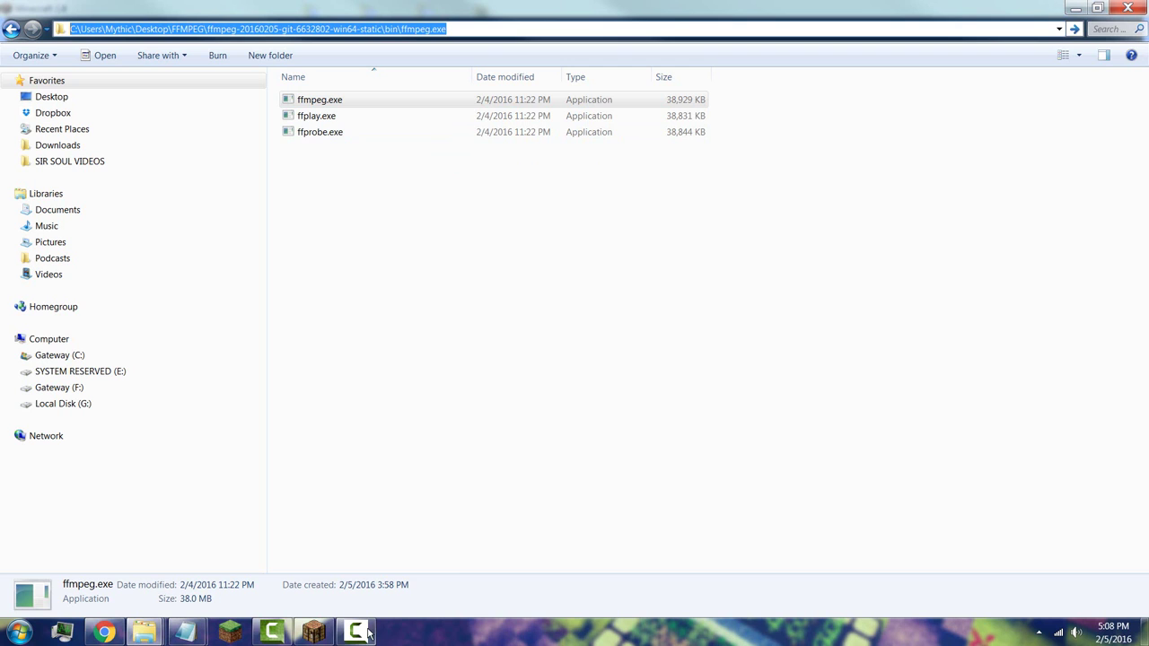
{"action": "left_click", "coordinate": [310, 633]}
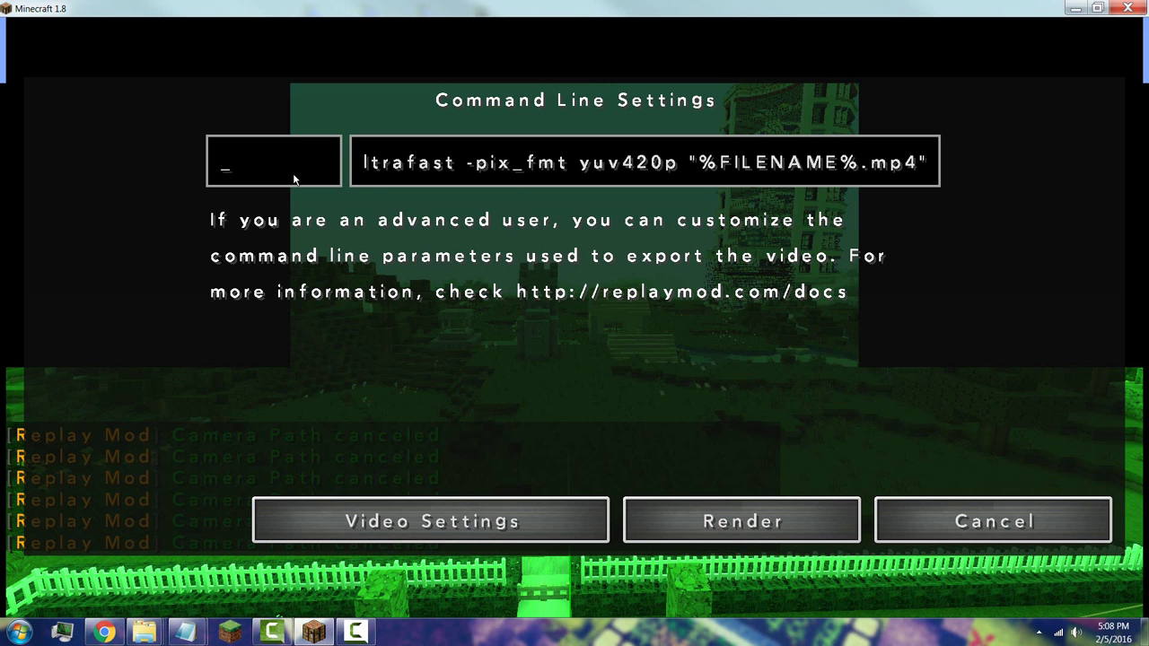
Paste the ffmpeg.exe path and render all 1900 frames, briefly toggling the live preview
{"action": "key", "text": "ctrl+v"}
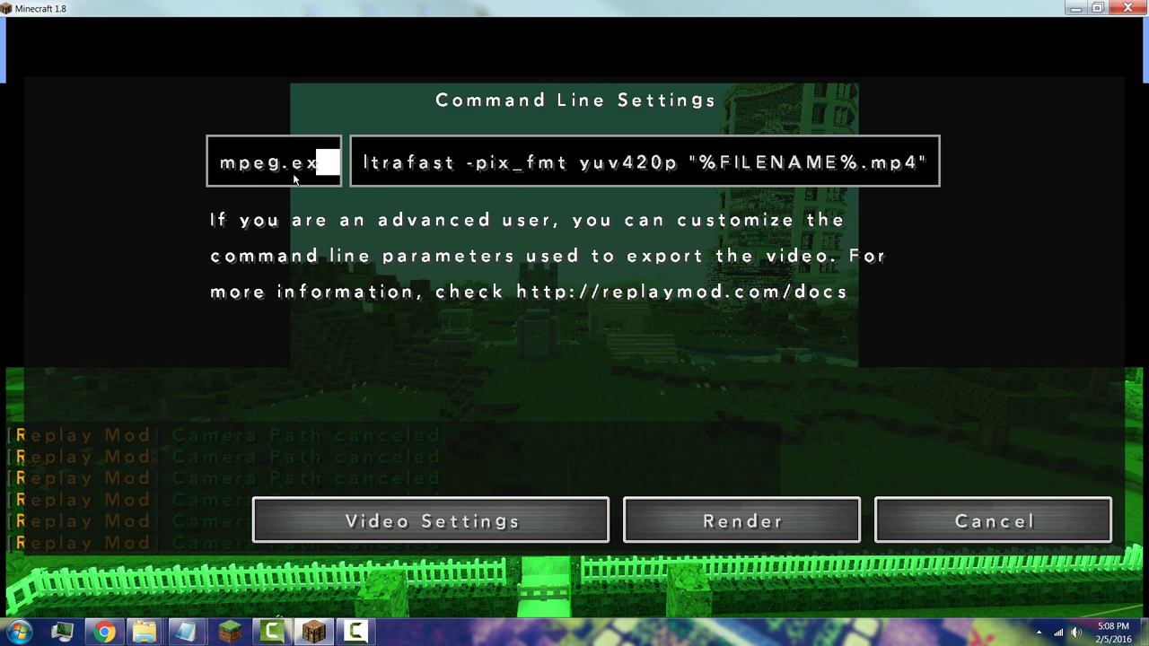
{"action": "left_click", "coordinate": [711, 523]}
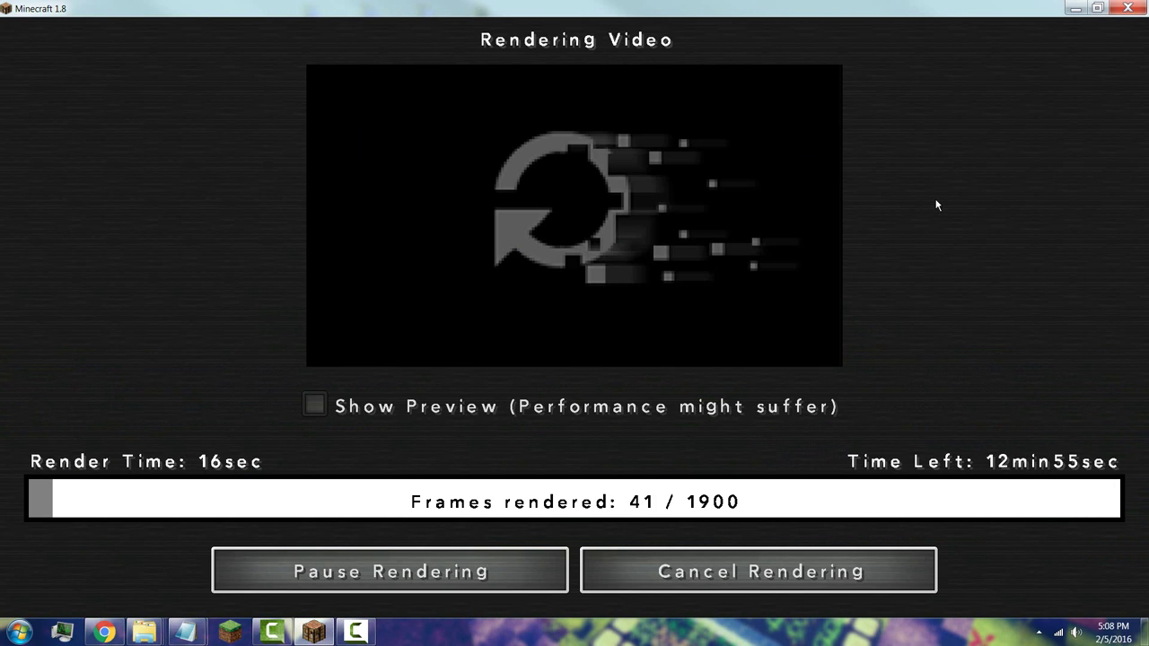
{"action": "left_click", "coordinate": [314, 407]}
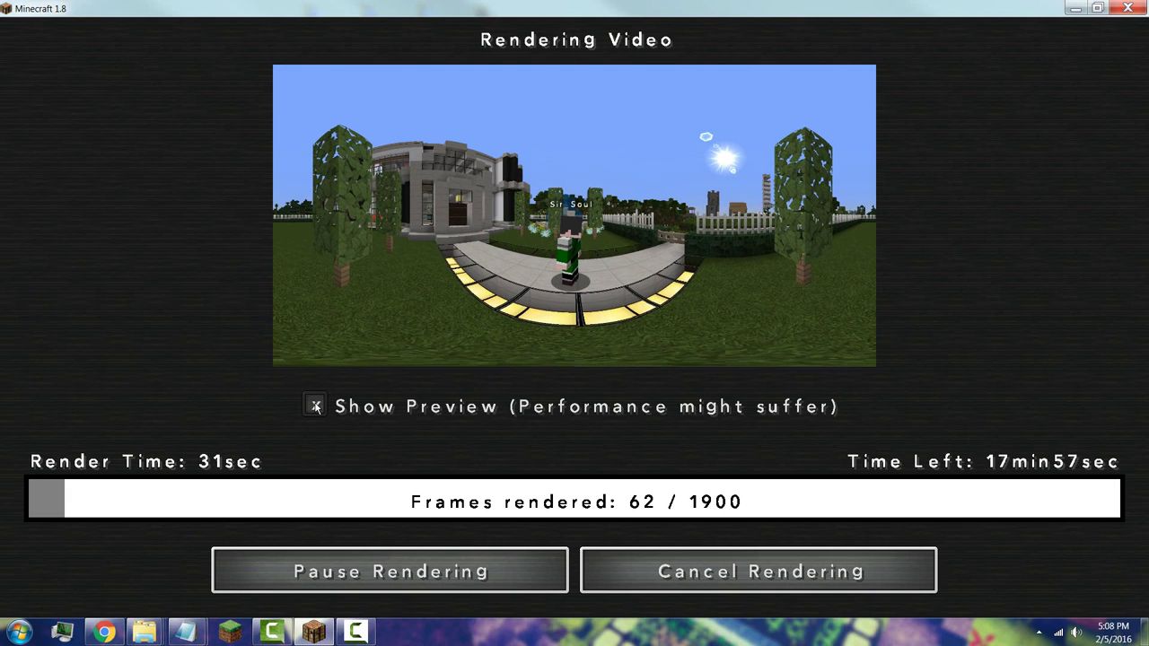
{"action": "left_click", "coordinate": [315, 406]}
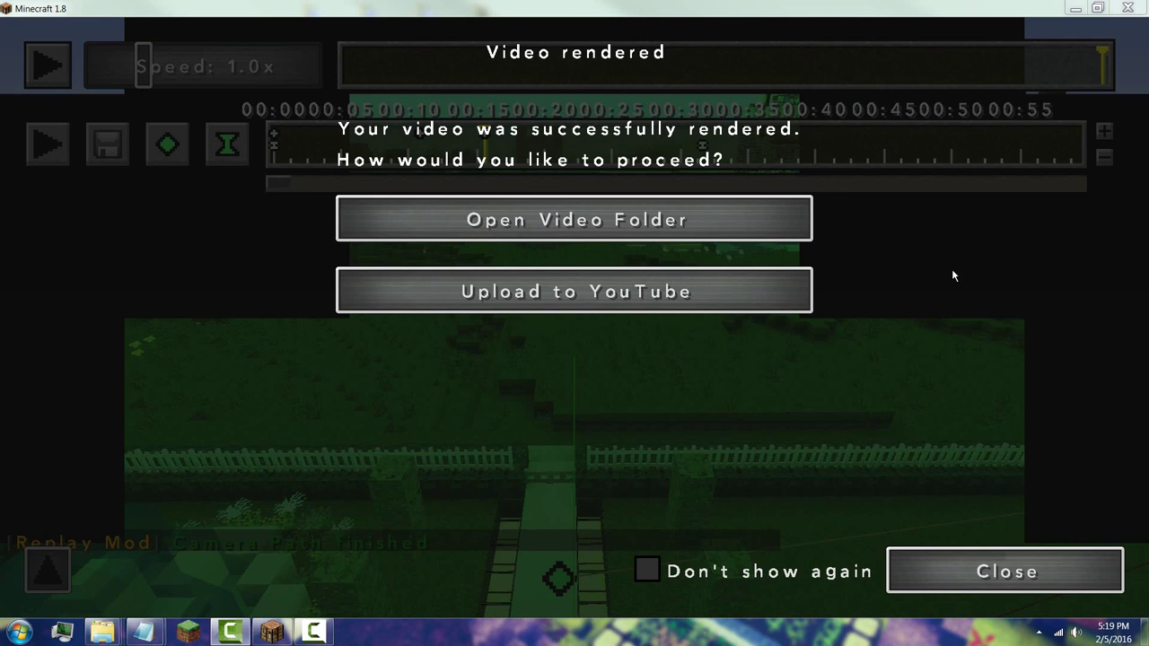
Open the replay_videos folder and play 2016_02_05_17_07_38.mp4 in VLC
{"action": "left_click", "coordinate": [550, 224]}
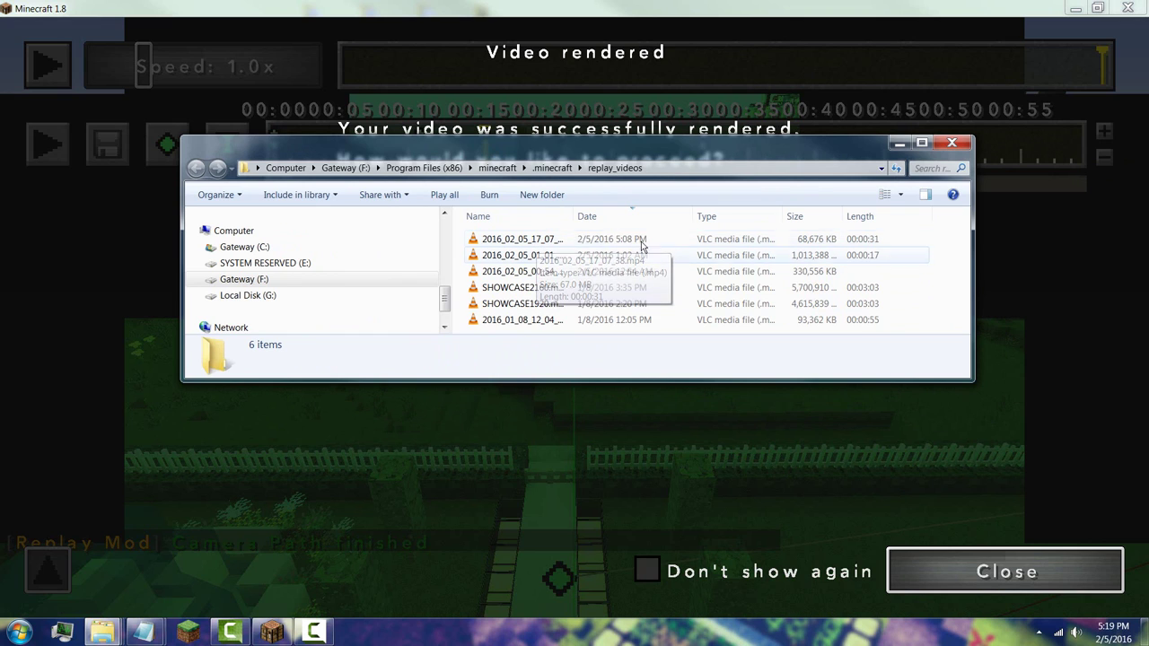
{"action": "left_click", "coordinate": [538, 239]}
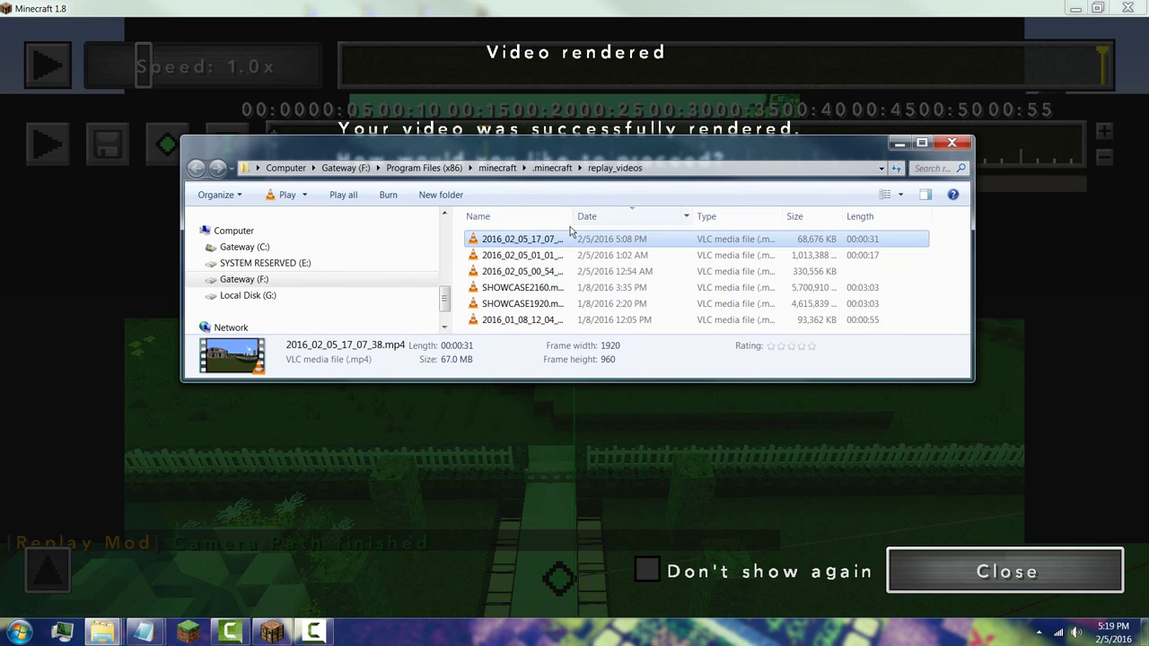
{"action": "double_click", "coordinate": [521, 240]}
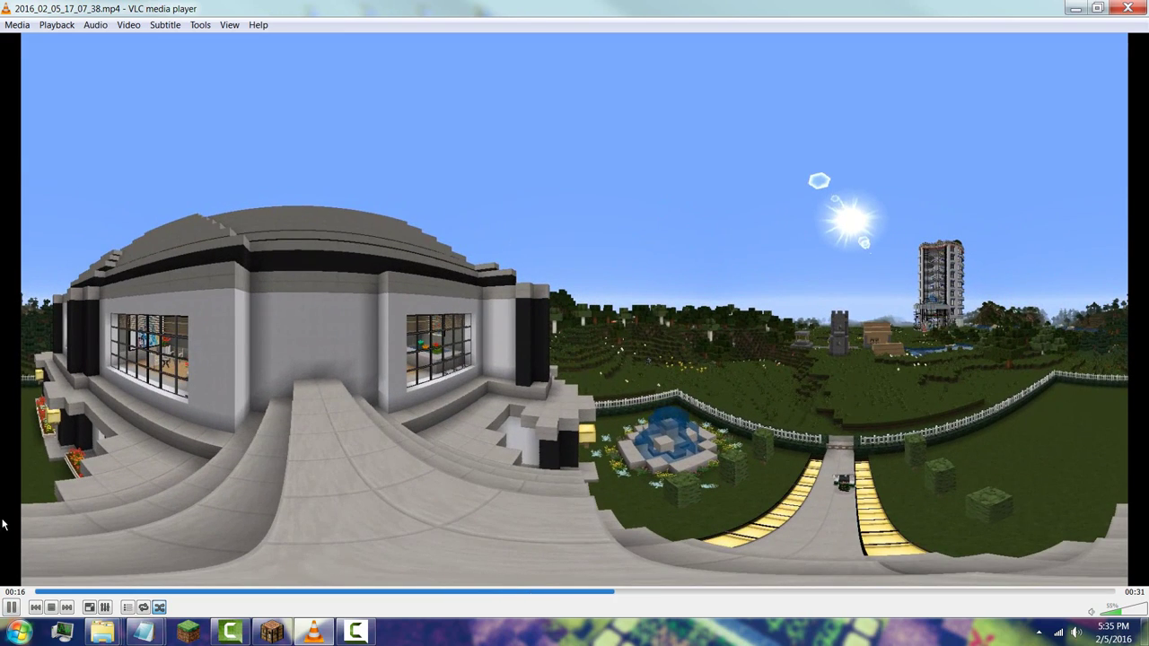
Pause VLC playback and copy 2016_02_05_17_07_38.mp4 in Explorer
{"action": "left_click", "coordinate": [11, 607]}
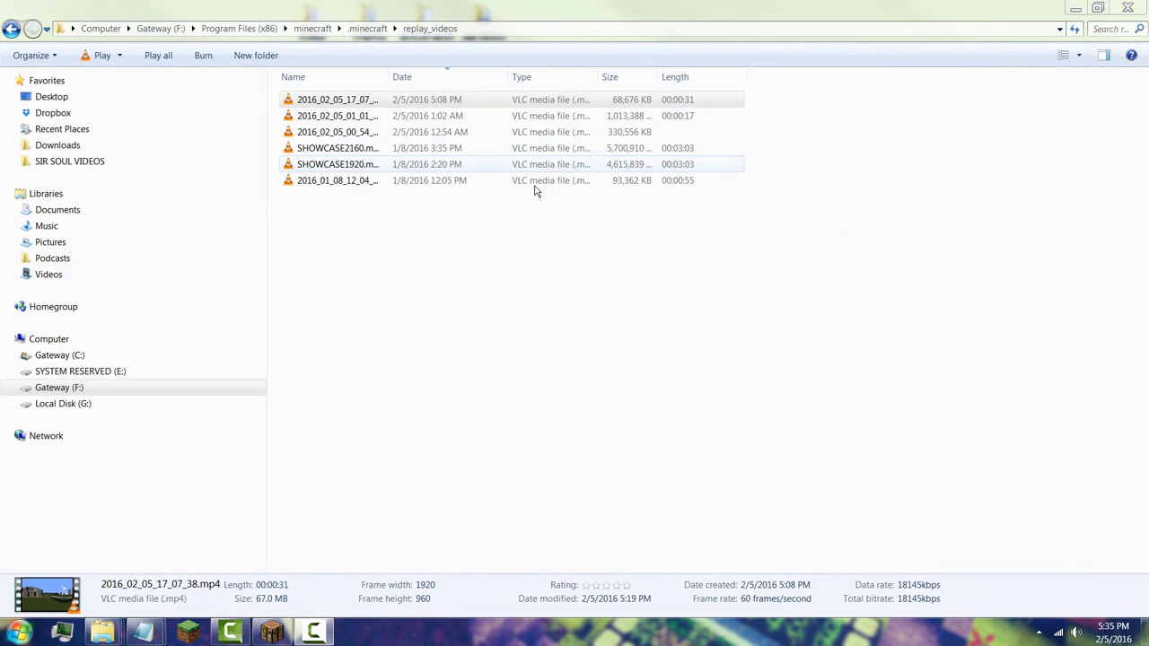
{"action": "right_click", "coordinate": [371, 101]}
{"action": "left_click", "coordinate": [406, 294]}
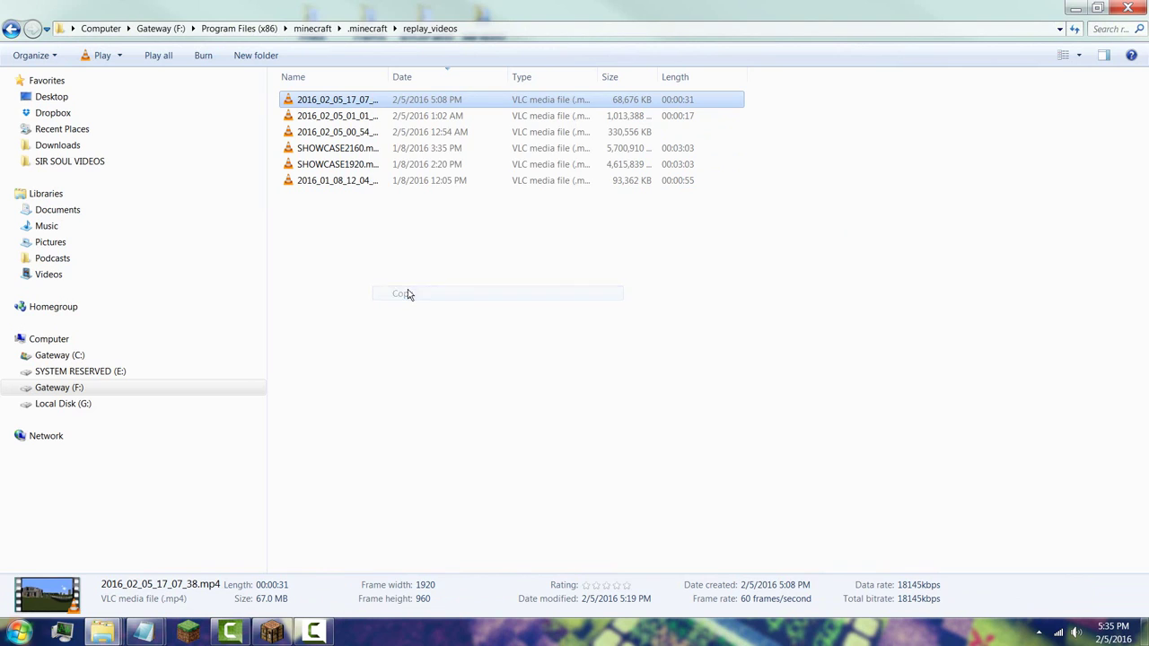
Minimize Explorer and paste the video onto the desktop
{"action": "left_click", "coordinate": [1075, 8]}
{"action": "right_click", "coordinate": [289, 18]}
{"action": "left_click", "coordinate": [319, 90]}
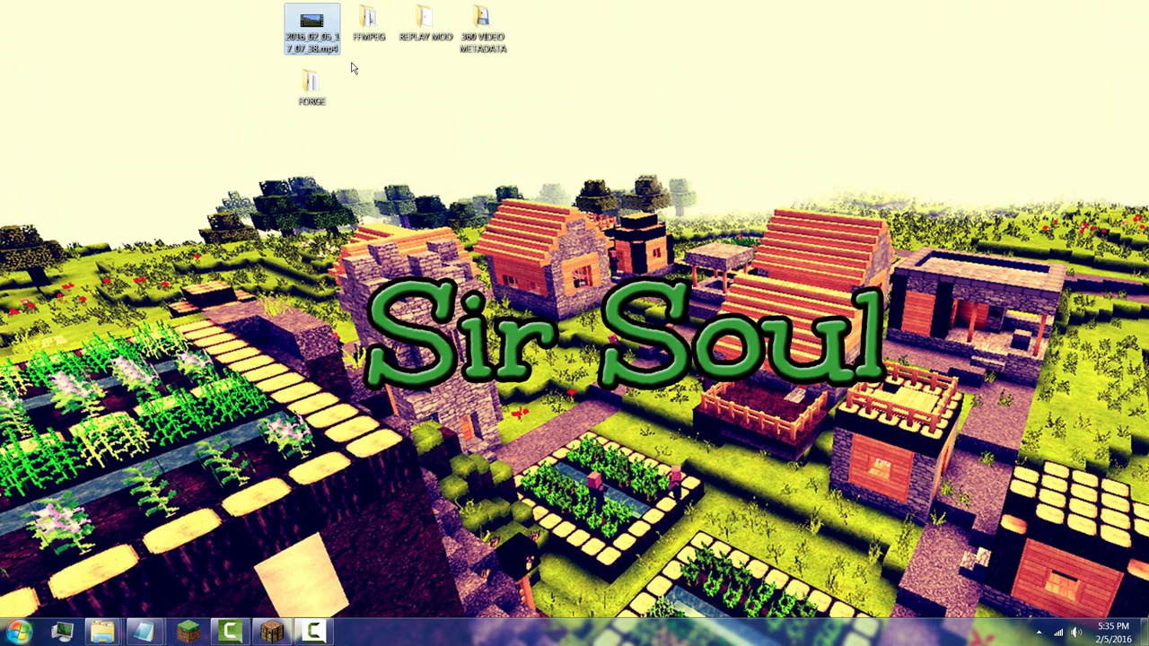
{"action": "left_click", "coordinate": [345, 61]}
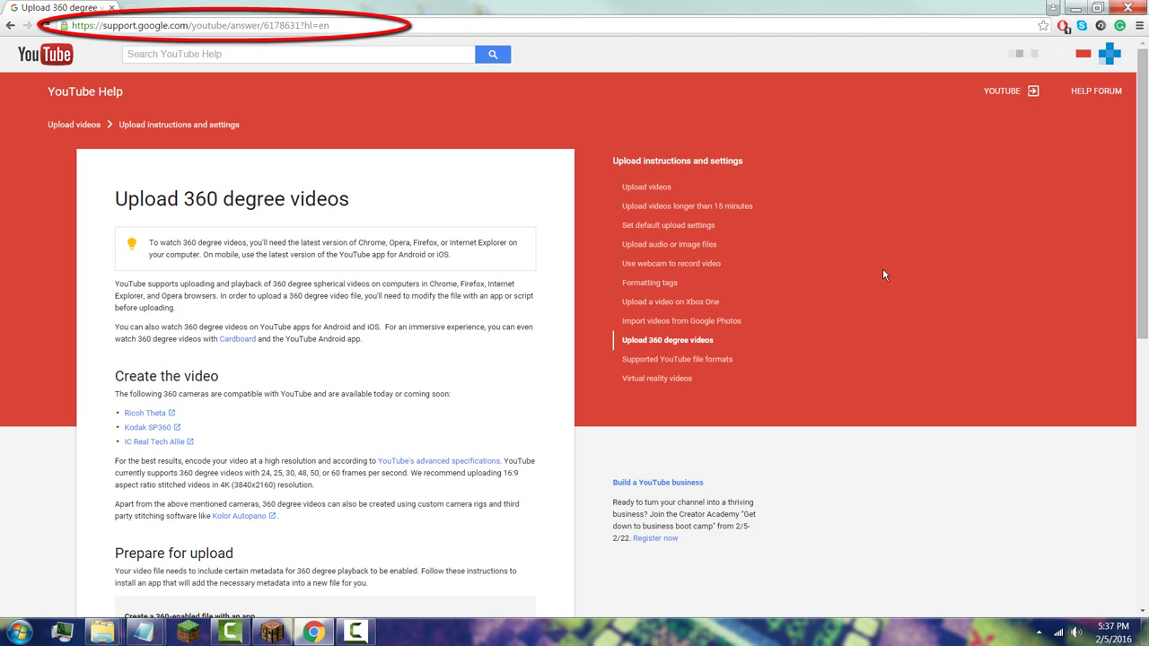
Scroll the 'Upload 360 degree videos' help page down to the 'Prepare for upload' steps
{"action": "scroll", "coordinate": [426, 236], "scroll_direction": "down", "scroll_amount": 1}
{"action": "scroll", "coordinate": [425, 236], "scroll_direction": "down", "scroll_amount": 4}
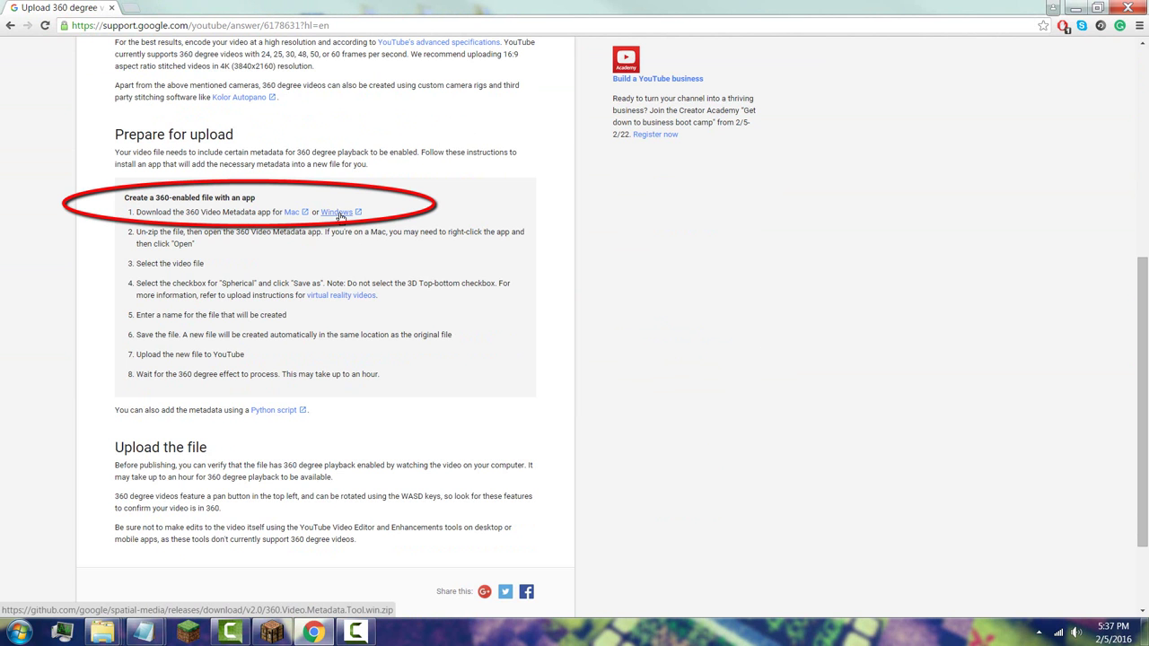
Minimize Chrome and open the 360 VIDEO METADATA folder from the desktop
{"action": "left_click", "coordinate": [1076, 8]}
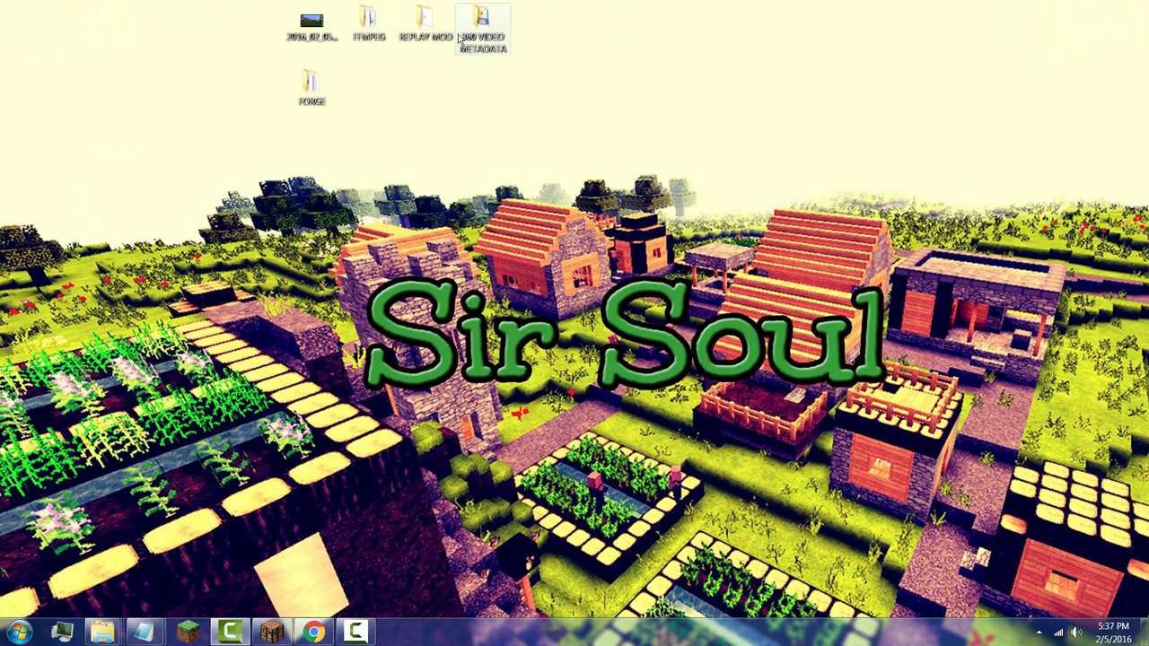
{"action": "double_click", "coordinate": [474, 34]}
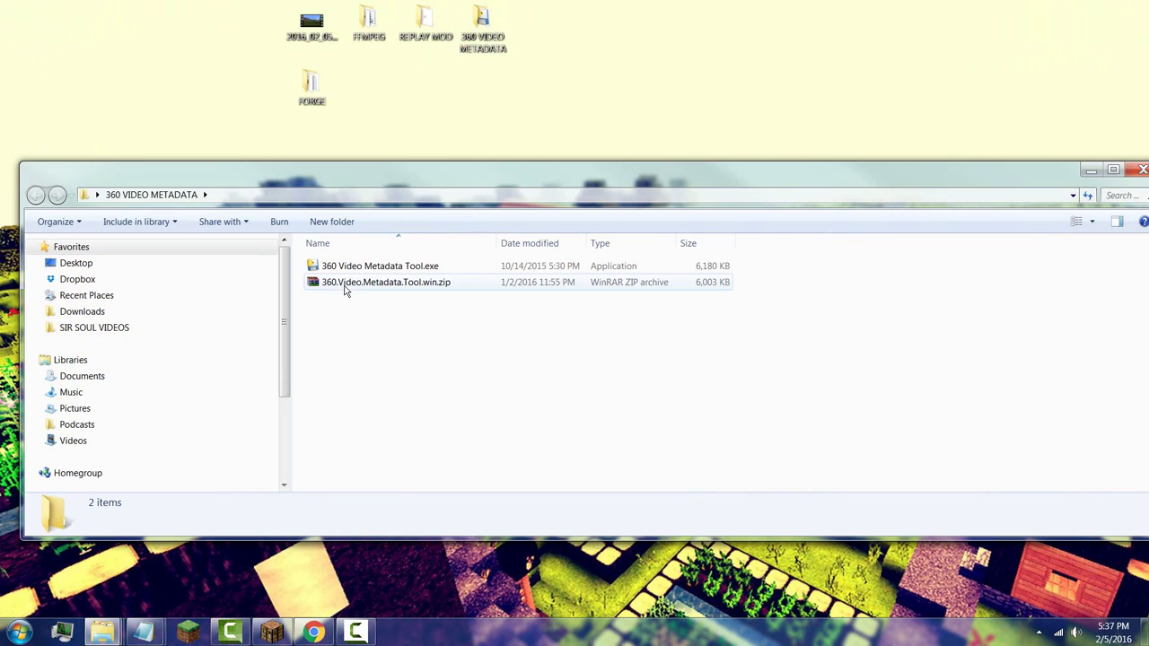
{"action": "right_click", "coordinate": [344, 289]}
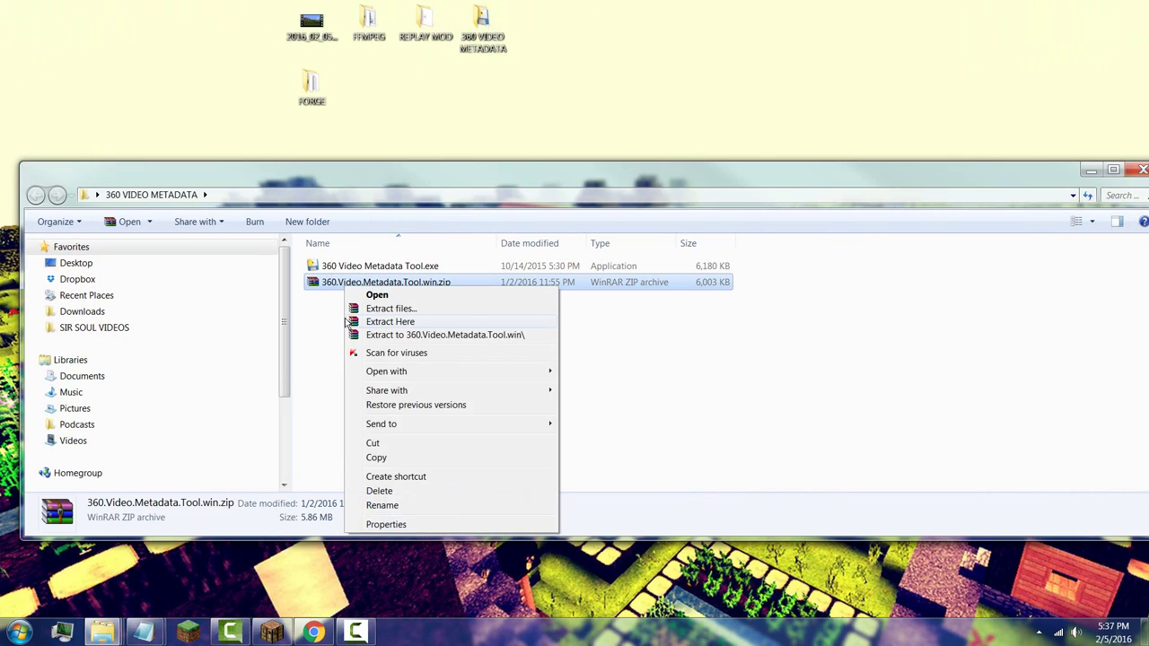
{"action": "left_click", "coordinate": [325, 294]}
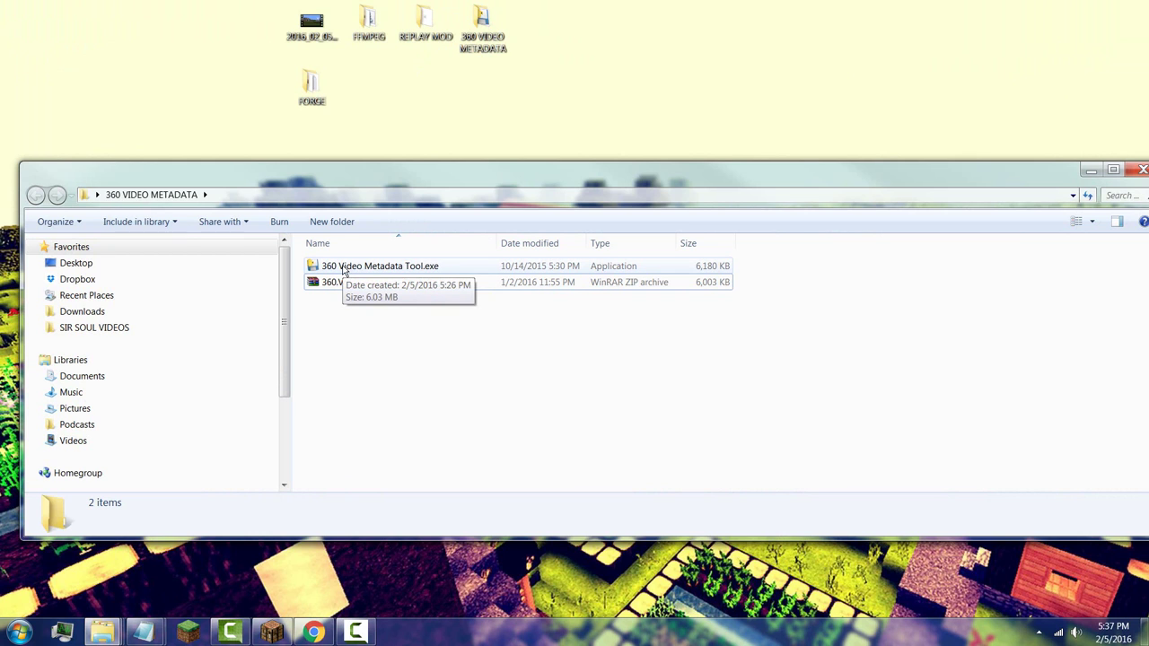
Run 360 Video Metadata Tool.exe past the unverified-publisher warning and centre its window
{"action": "double_click", "coordinate": [341, 267]}
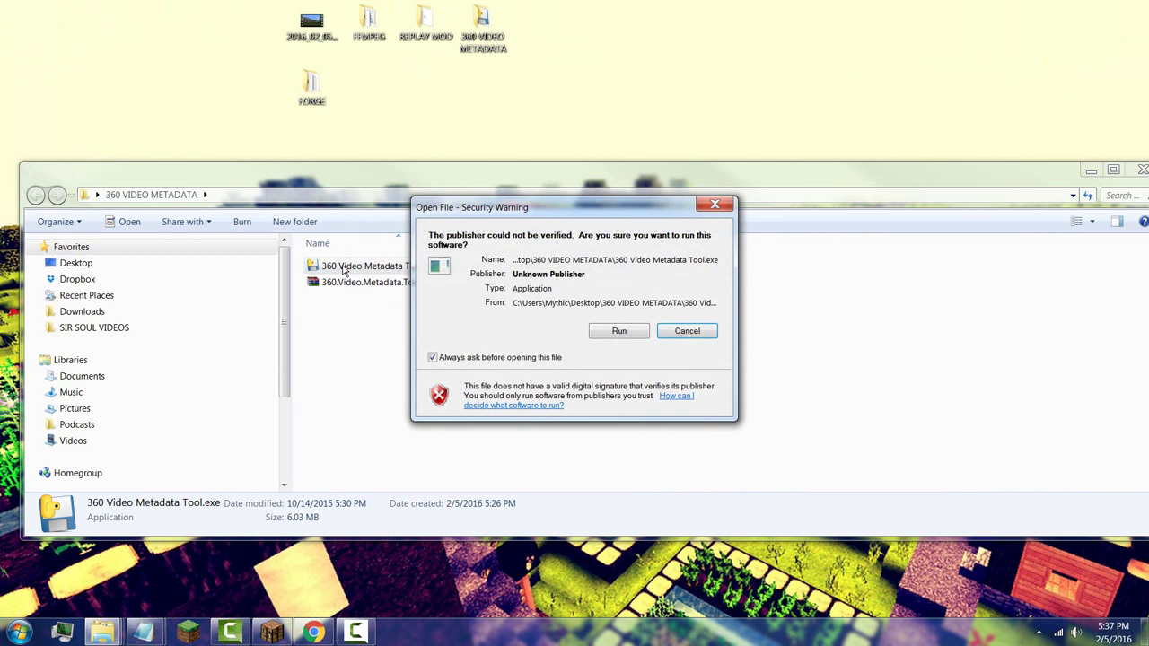
{"action": "left_click", "coordinate": [620, 331]}
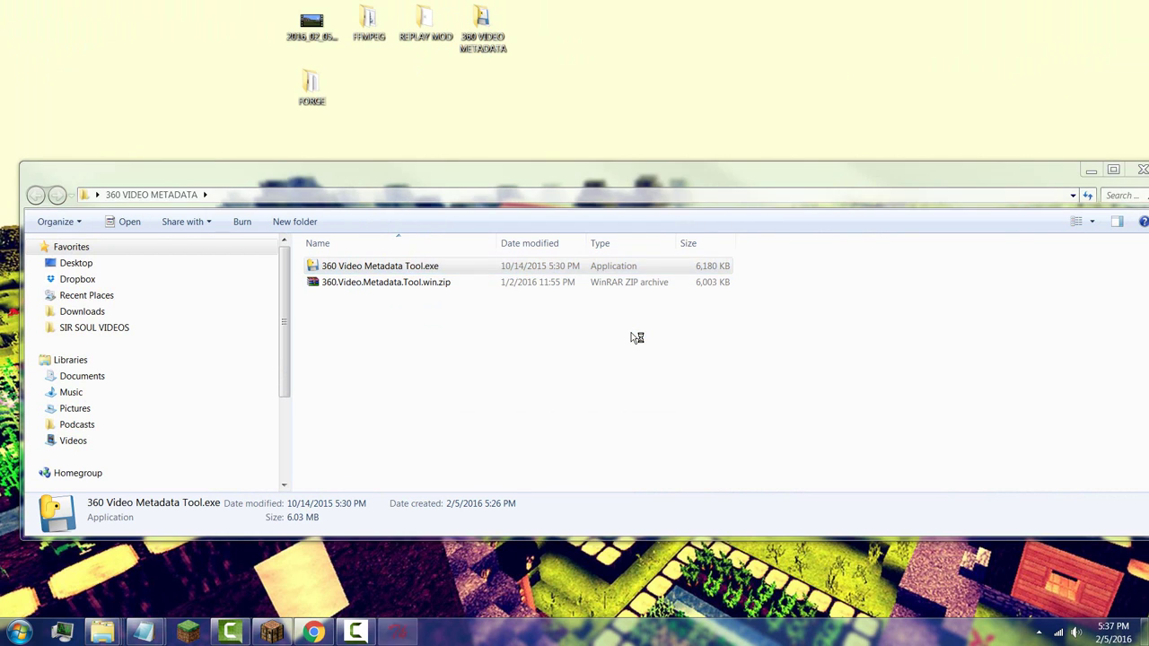
{"action": "left_click_drag", "start_coordinate": [81, 45], "coordinate": [449, 233]}
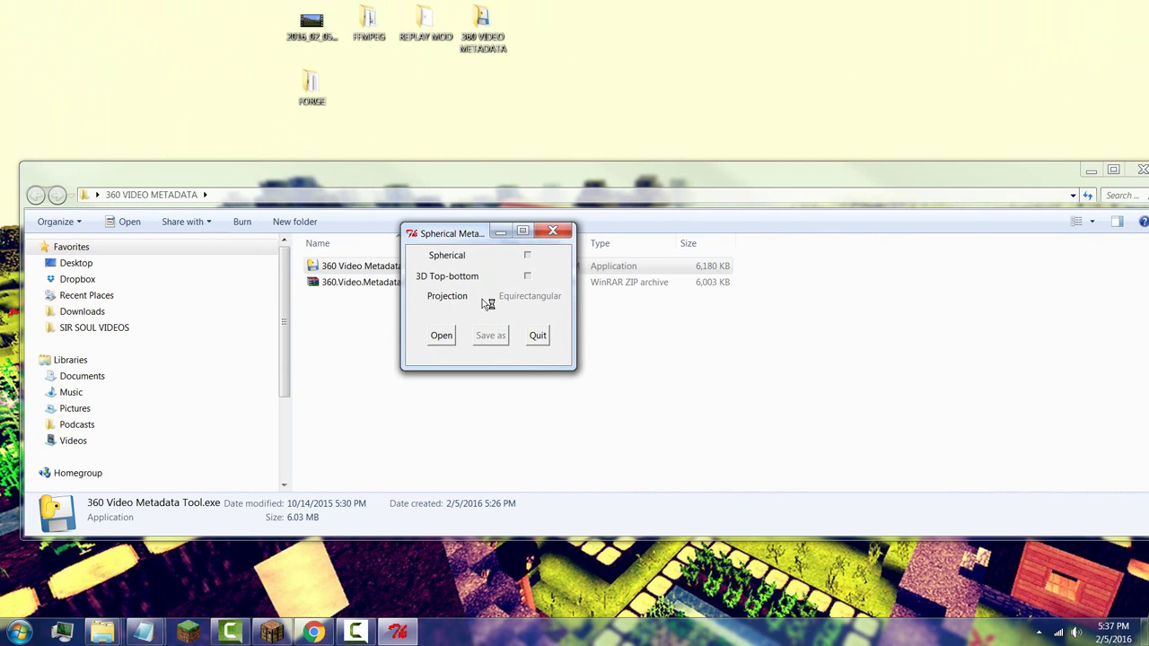
{"action": "left_click_drag", "start_coordinate": [453, 237], "coordinate": [511, 306]}
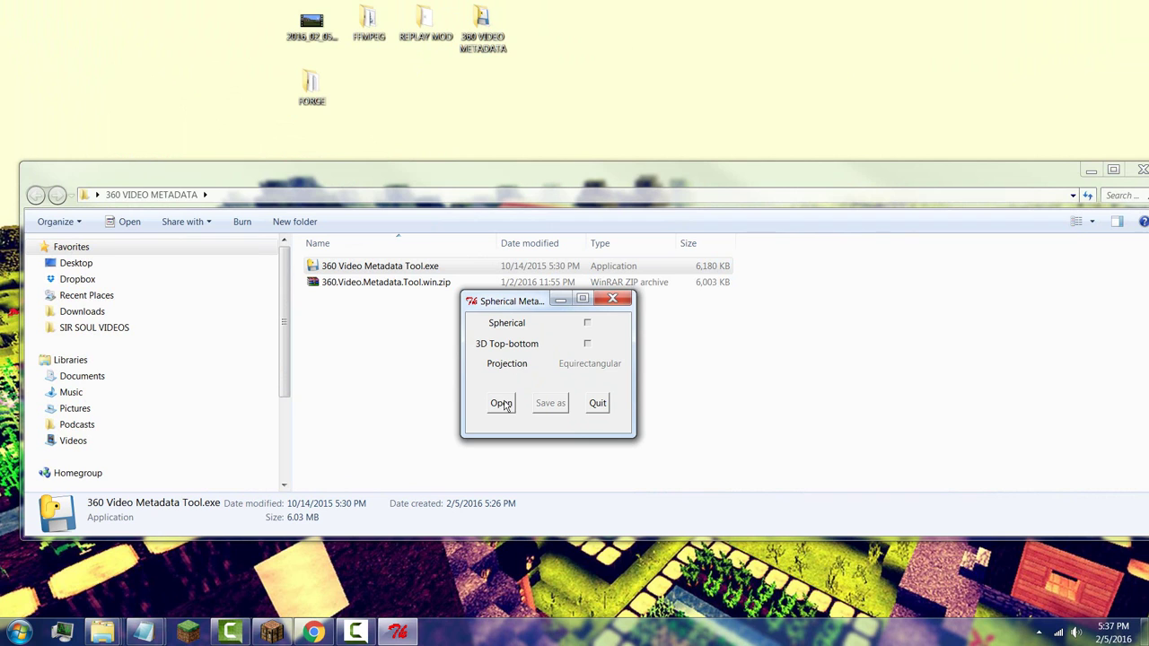
Load 2016_02_05_17_07_38.mp4 from the Desktop into the Spherical Metadata Injector
{"action": "left_click", "coordinate": [501, 403]}
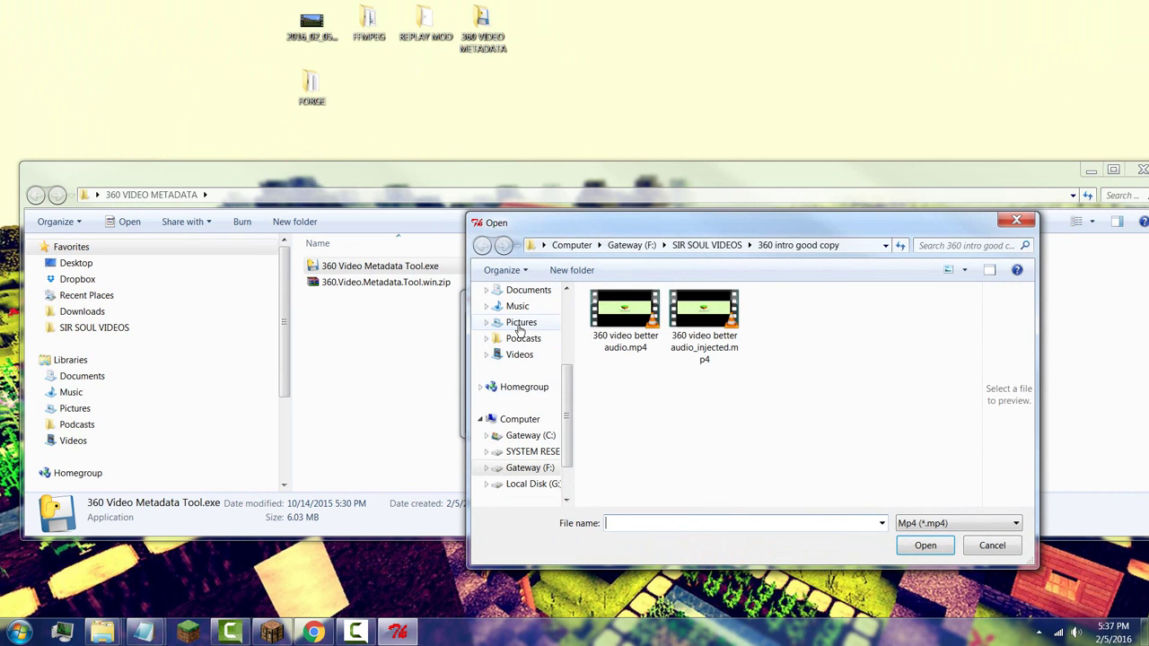
{"action": "scroll", "coordinate": [529, 388], "scroll_direction": "up", "scroll_amount": 4}
{"action": "left_click", "coordinate": [522, 311]}
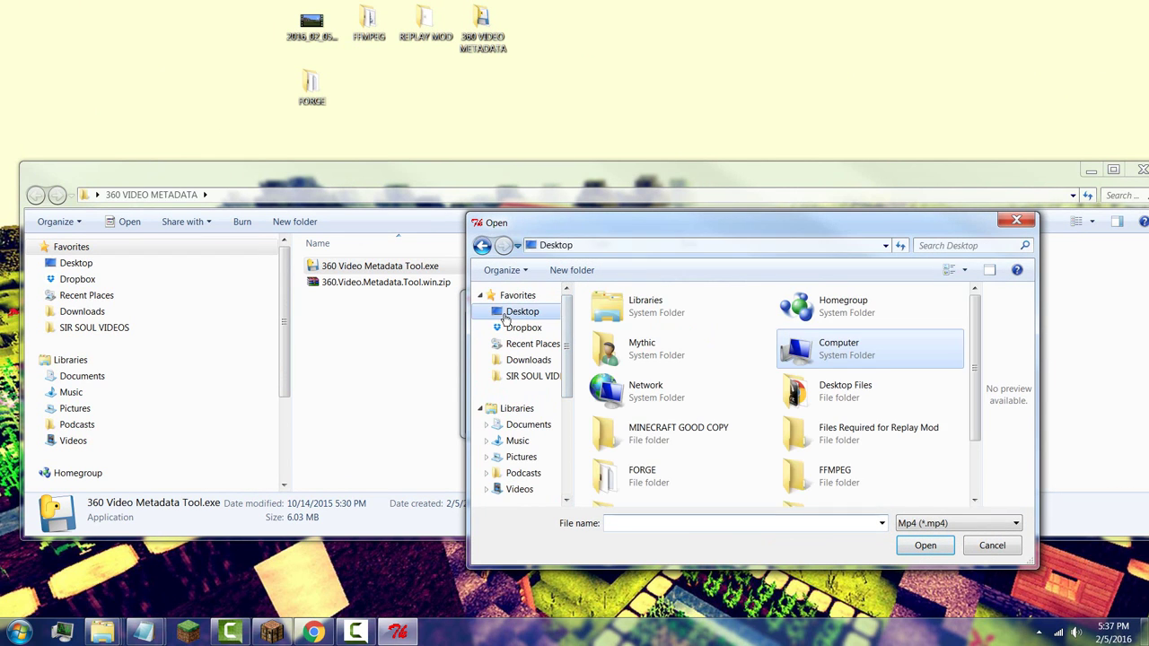
{"action": "left_click_drag", "start_coordinate": [973, 364], "coordinate": [974, 415]}
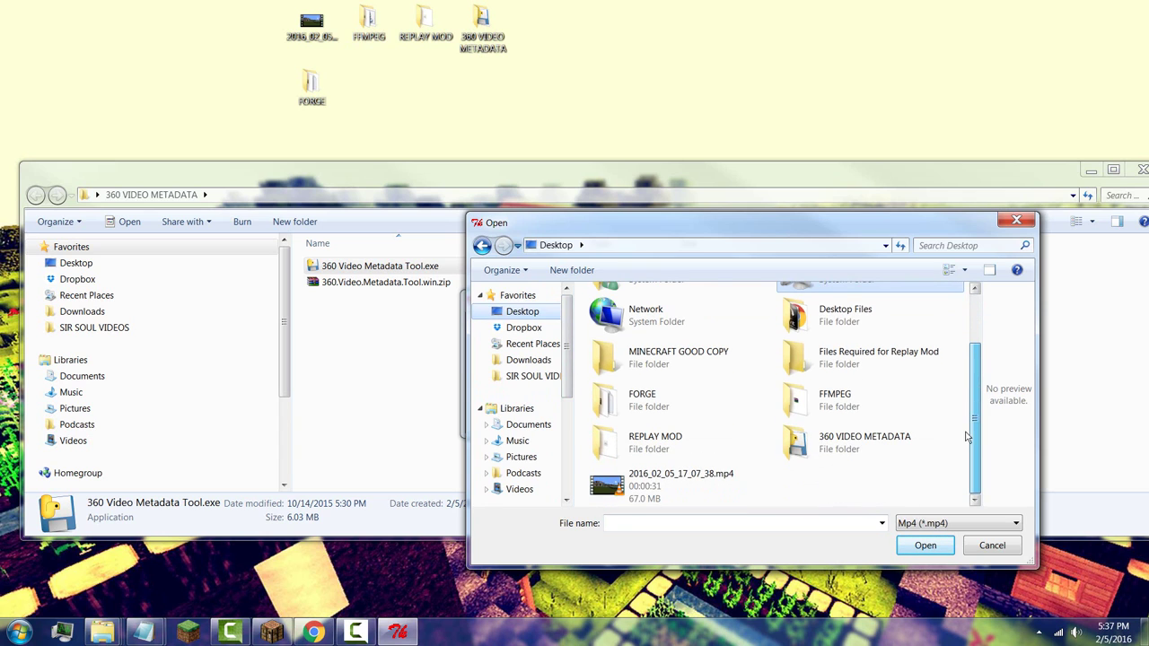
{"action": "left_click", "coordinate": [642, 487]}
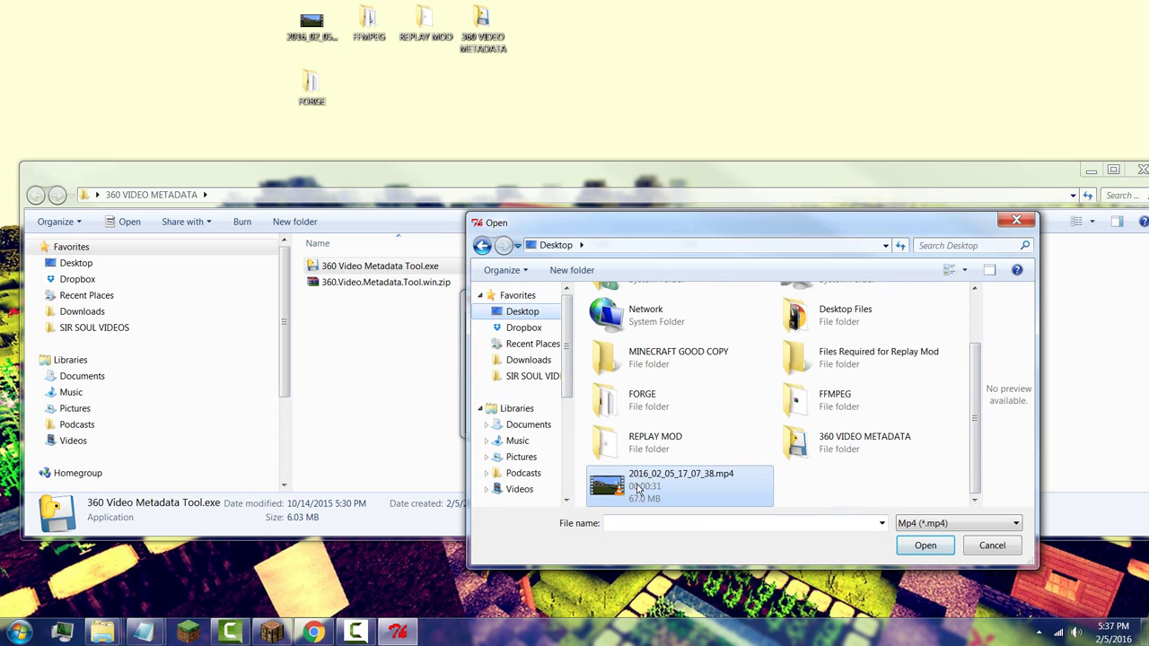
{"action": "left_click", "coordinate": [919, 546]}
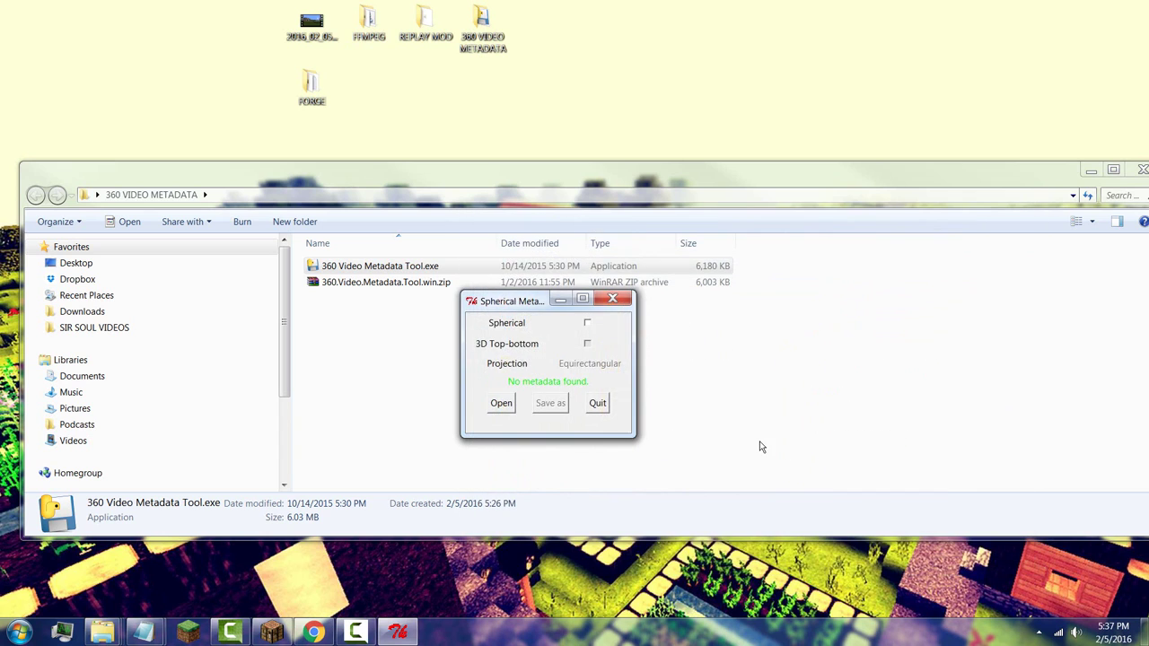
Mark the video as spherical and save it as 2016_02_05_17_07_38_injected.mp4 on the desktop
{"action": "left_click", "coordinate": [588, 325]}
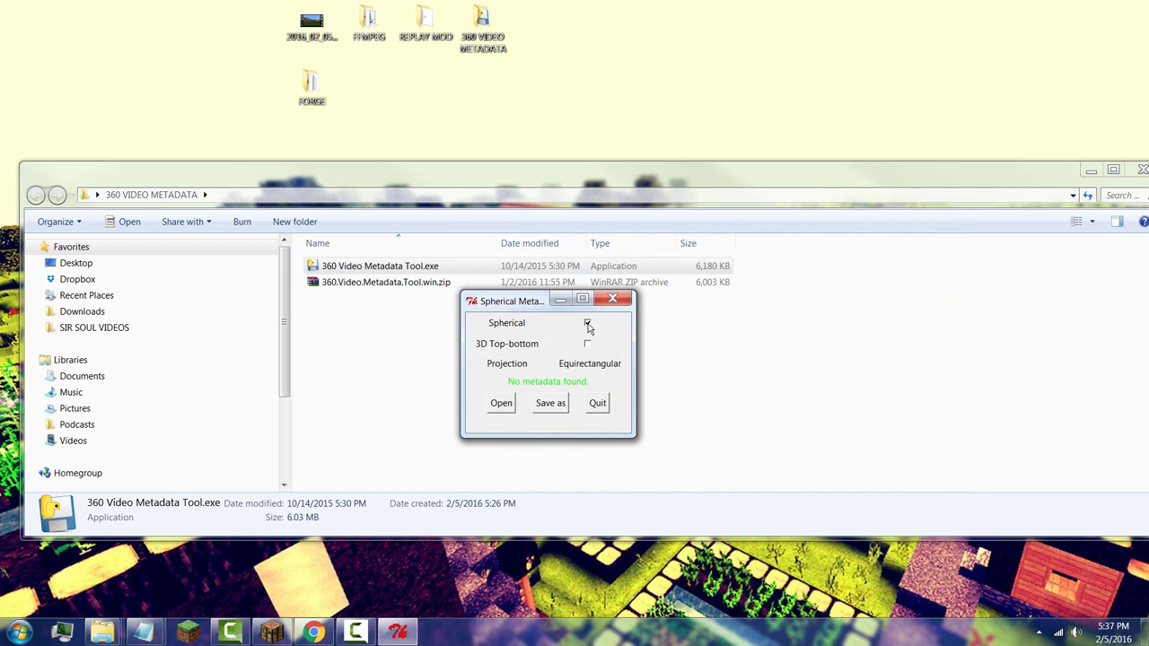
{"action": "left_click", "coordinate": [550, 404]}
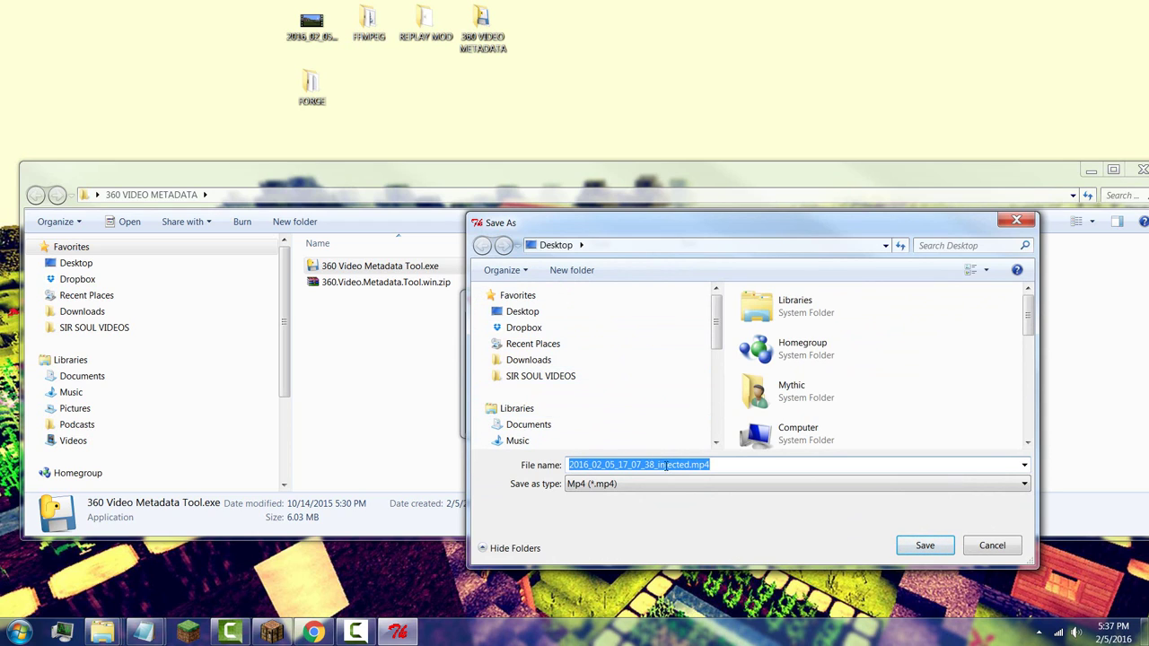
{"action": "left_click", "coordinate": [922, 546]}
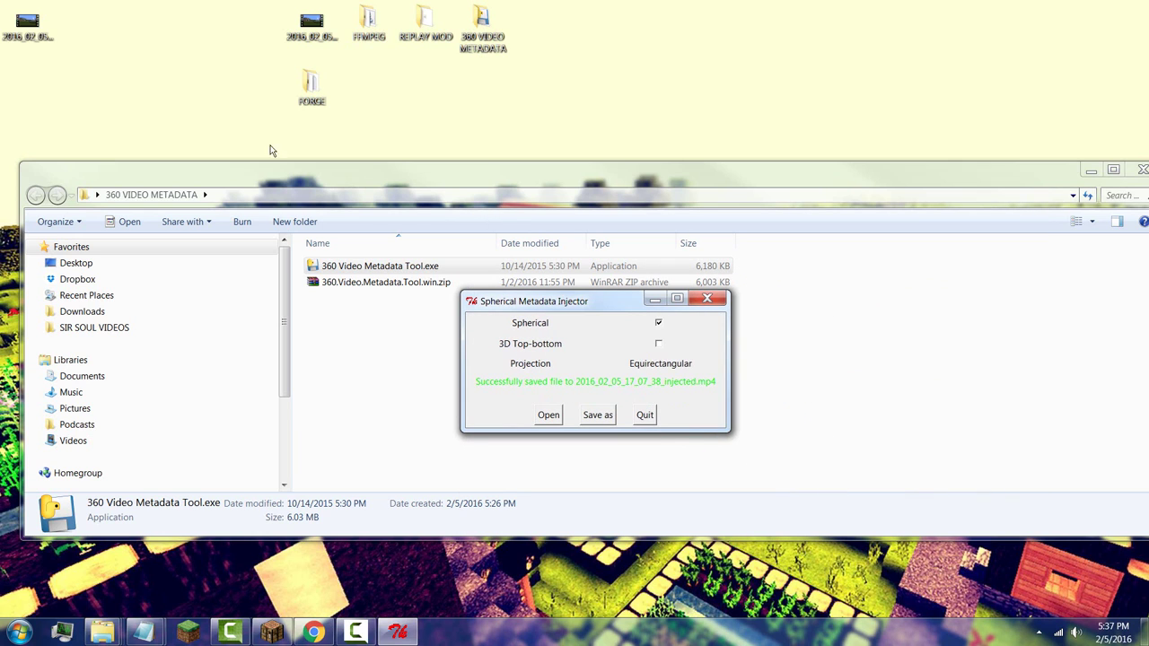
{"action": "left_click", "coordinate": [27, 27]}
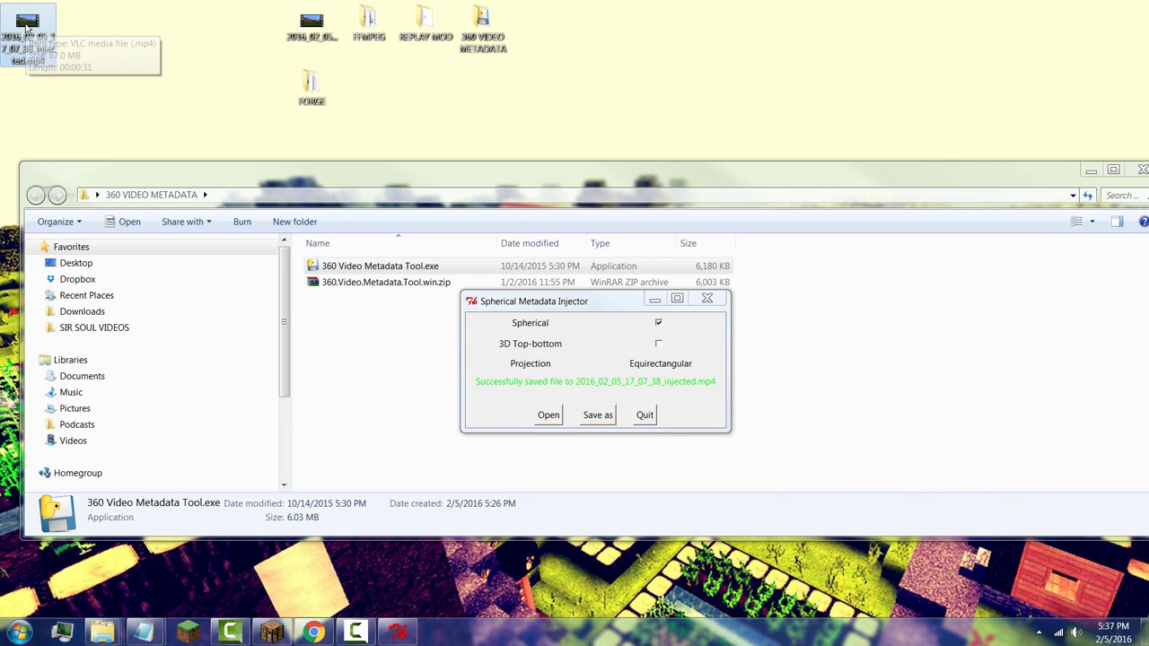
{"action": "left_click_drag", "start_coordinate": [27, 29], "coordinate": [187, 50]}
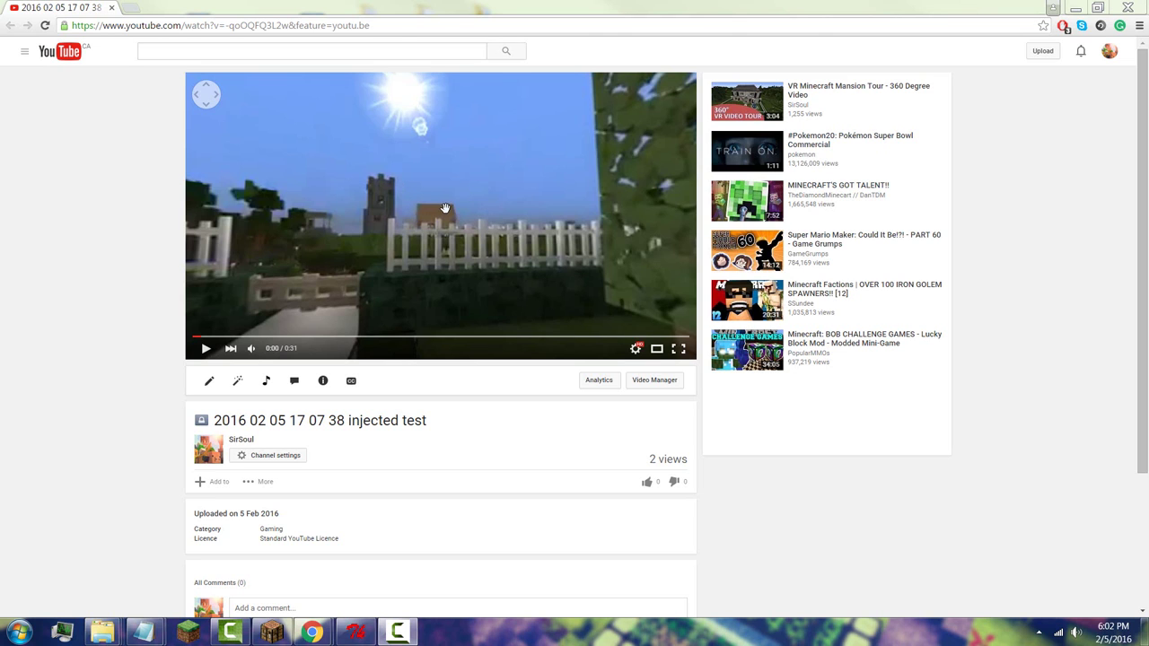
{"action": "left_click", "coordinate": [419, 195]}
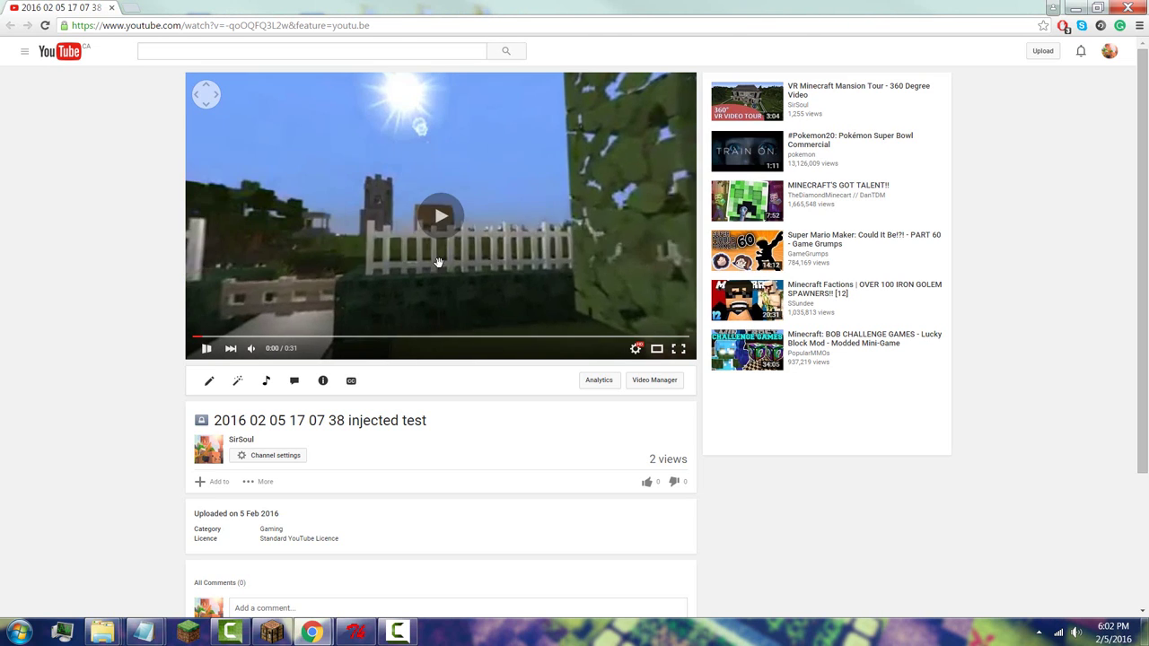